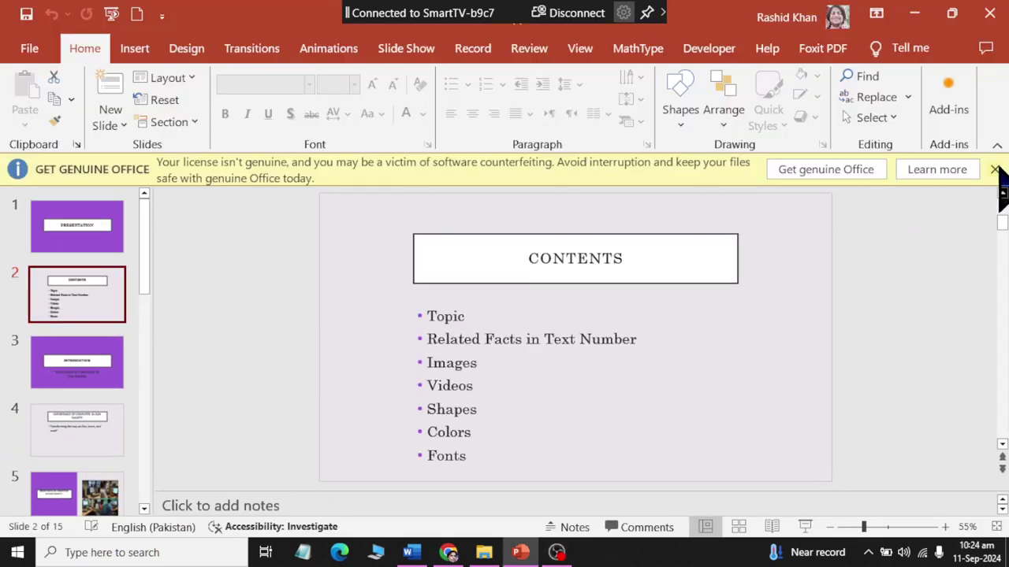
# Close the yellow licence warning bar and display slide 3, Introduction.
pyautogui.click(995, 170)
pyautogui.click(101, 359)
pyautogui.scroll(-3, 107, 371)
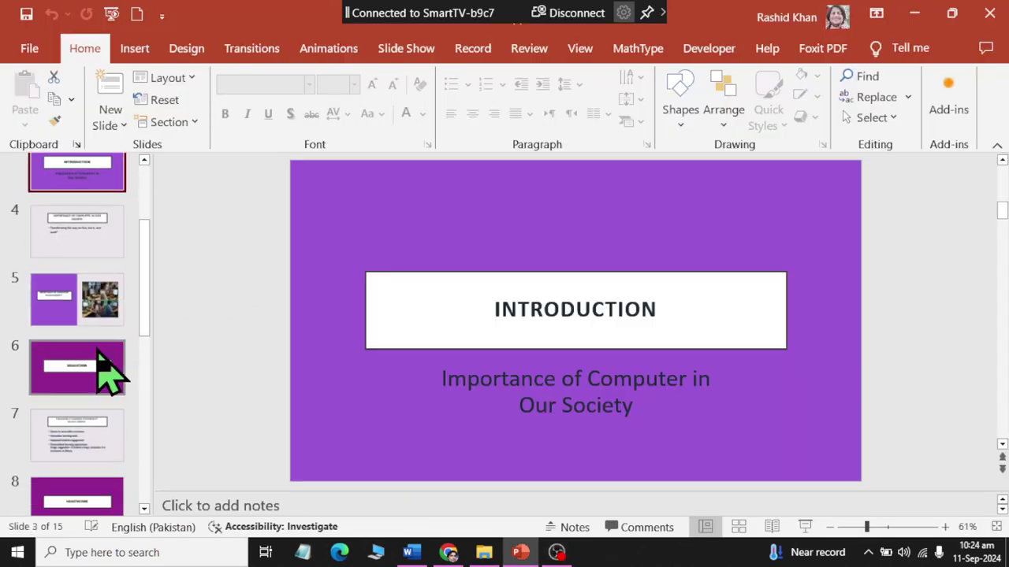
pyautogui.scroll(-3, 108, 367)
pyautogui.scroll(-2, 124, 416)
pyautogui.scroll(-2, 118, 414)
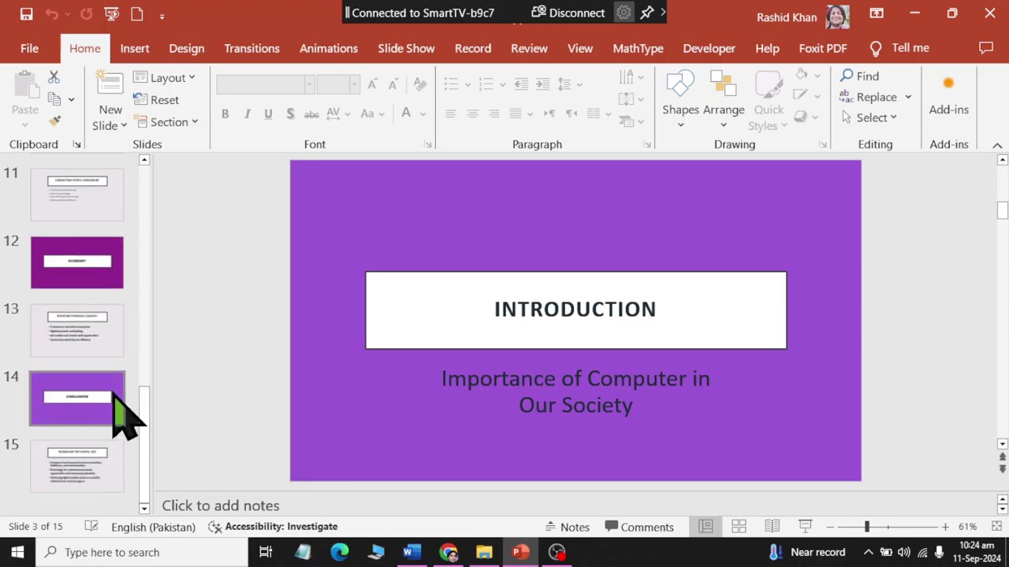
pyautogui.scroll(2, 68, 338)
pyautogui.scroll(5, 68, 333)
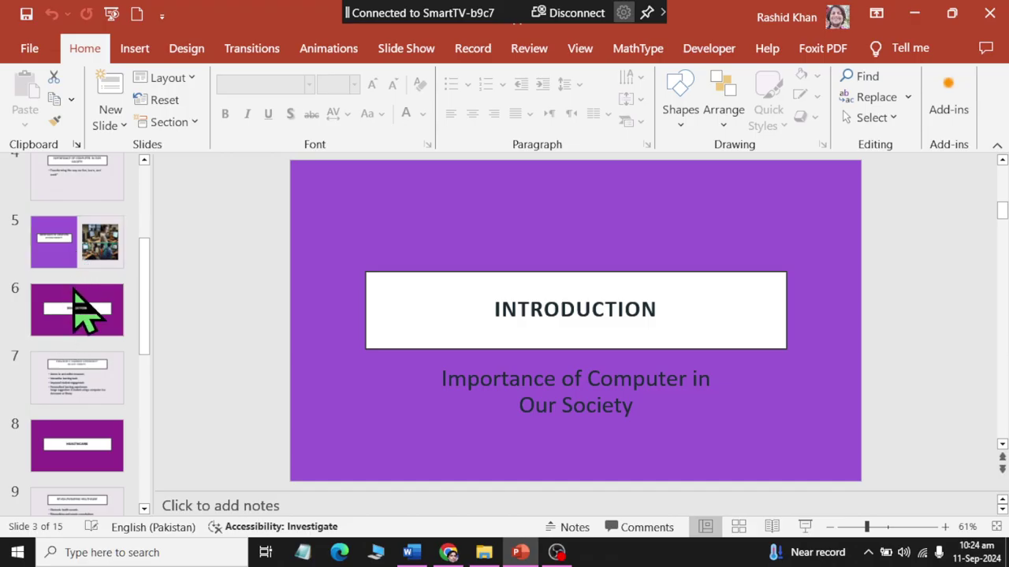
pyautogui.scroll(3, 78, 315)
pyautogui.scroll(3, 88, 323)
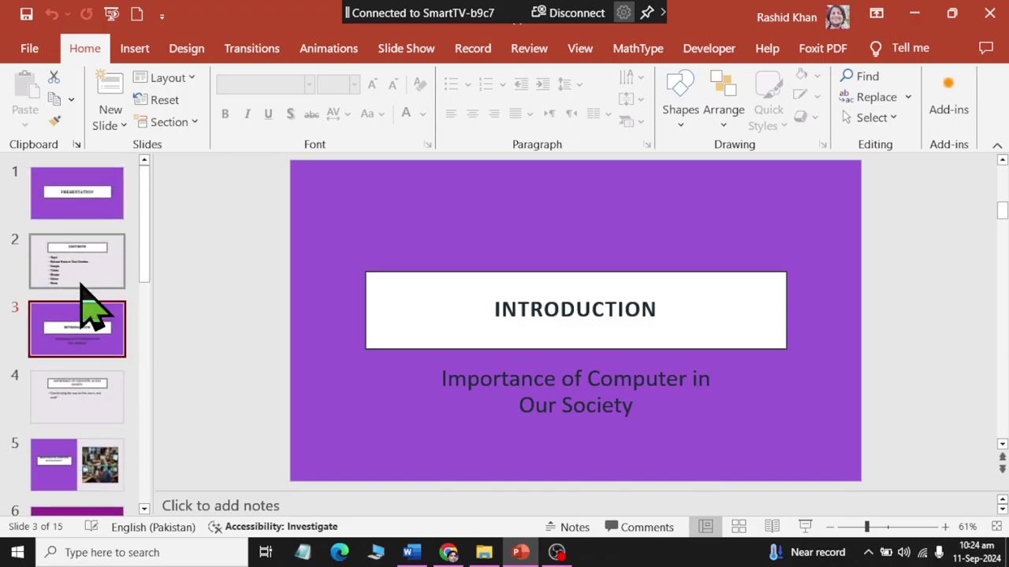
pyautogui.click(81, 279)
pyautogui.click(82, 347)
# Apply the plain white Office theme to the whole deck.
pyautogui.click(189, 57)
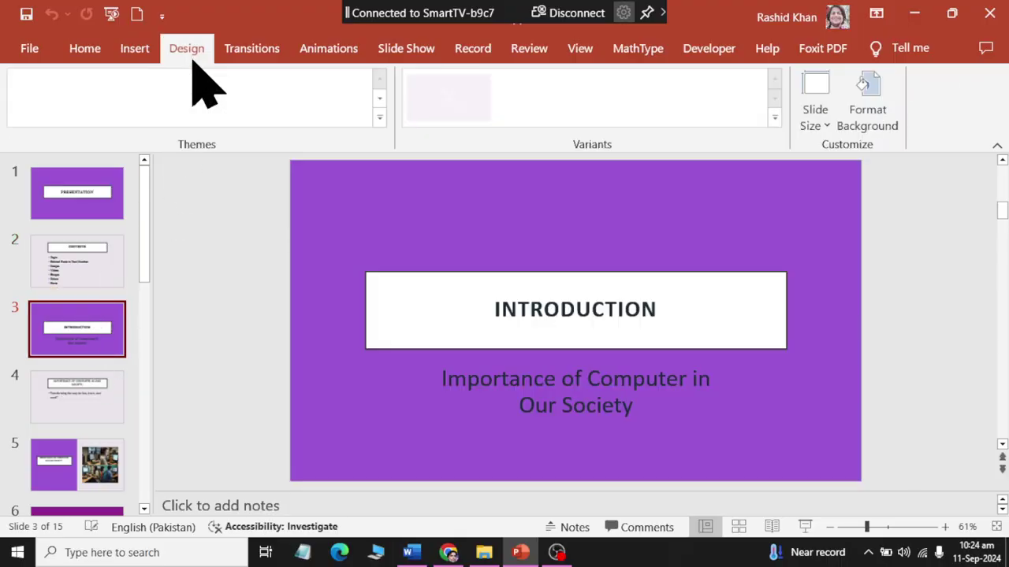
pyautogui.click(379, 118)
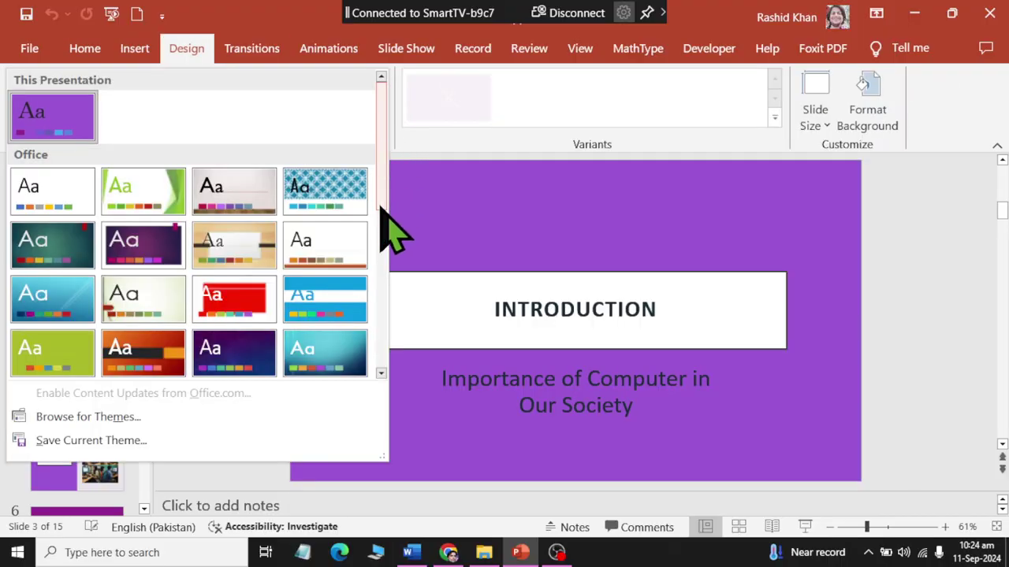
pyautogui.moveTo(382, 212); pyautogui.dragTo(382, 376)
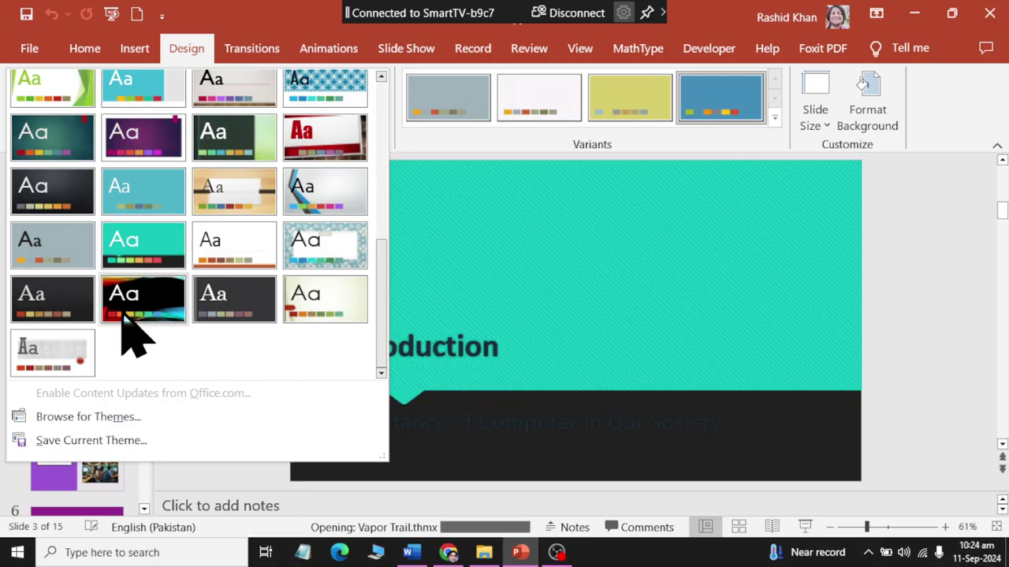
pyautogui.click(245, 250)
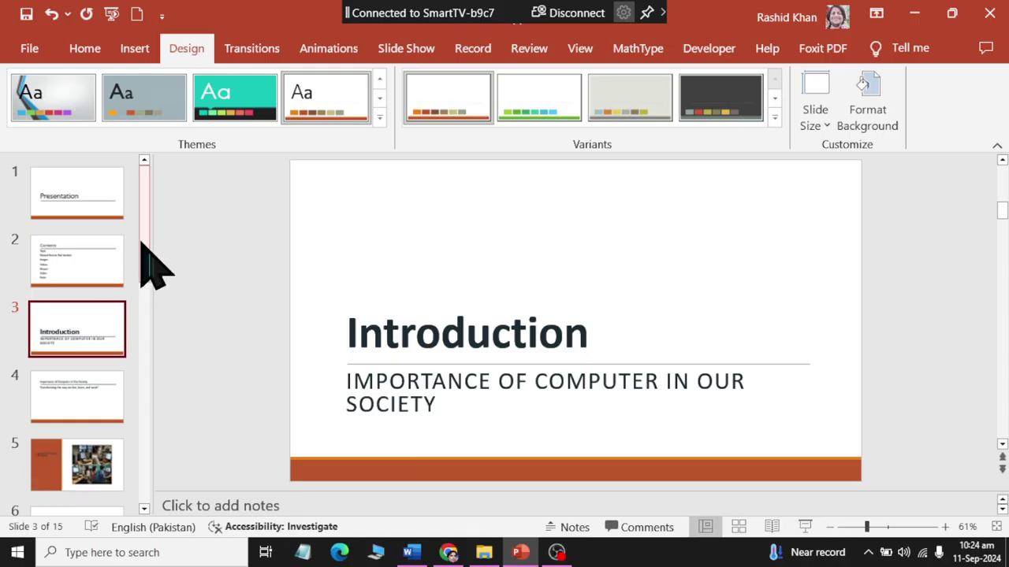
pyautogui.moveTo(144, 243); pyautogui.dragTo(158, 436)
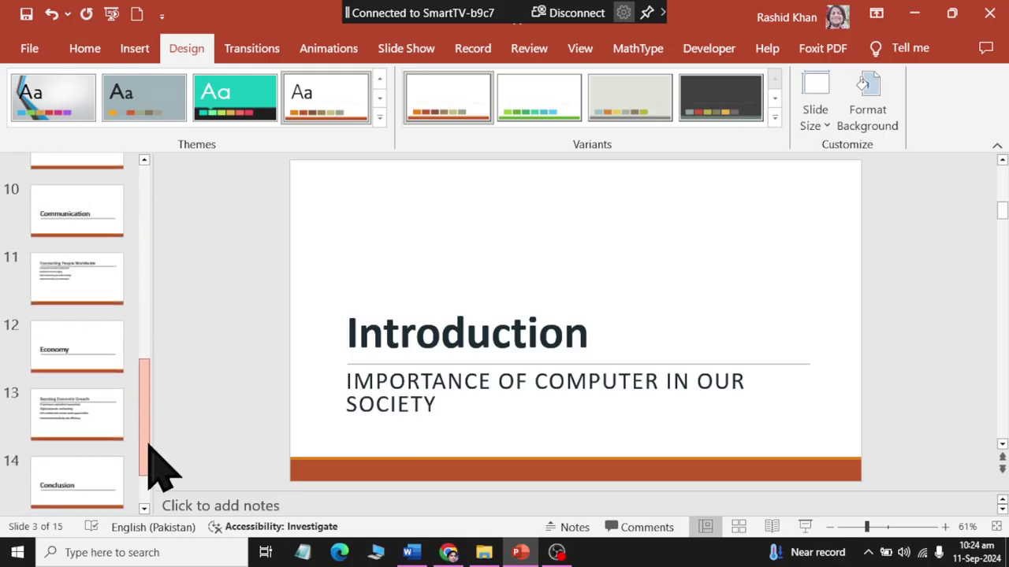
# Switch the deck's colour scheme to Blue Green.
pyautogui.click(775, 118)
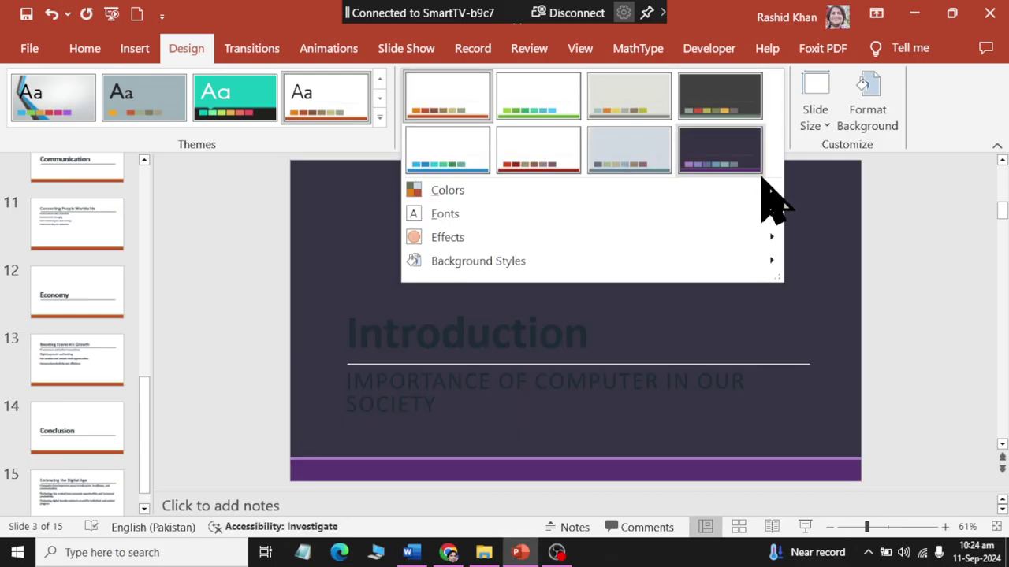
pyautogui.moveTo(761, 183)
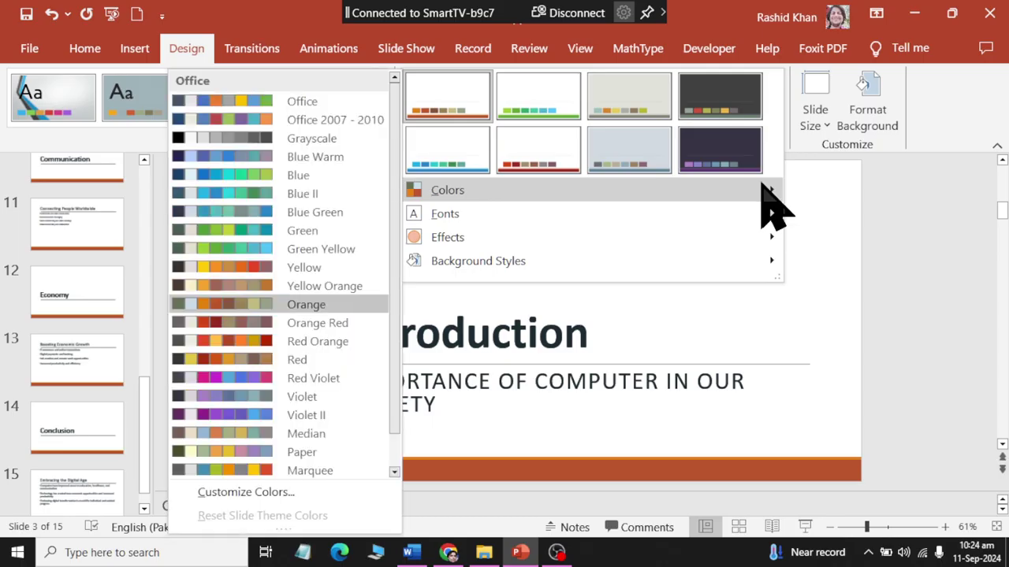
pyautogui.click(301, 213)
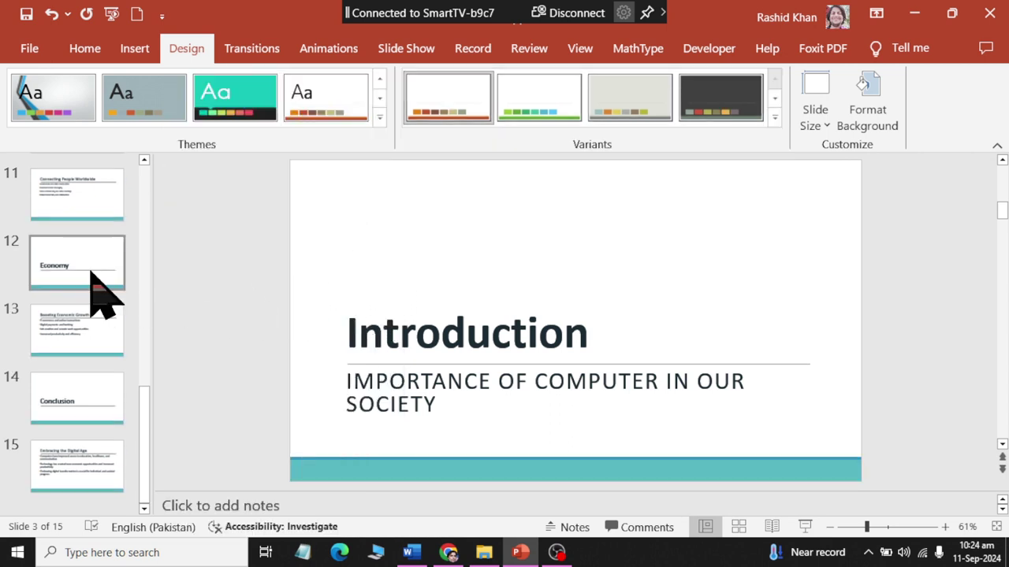
pyautogui.scroll(2, 122, 280)
pyautogui.scroll(2, 120, 268)
pyautogui.scroll(4, 119, 264)
pyautogui.scroll(1, 118, 264)
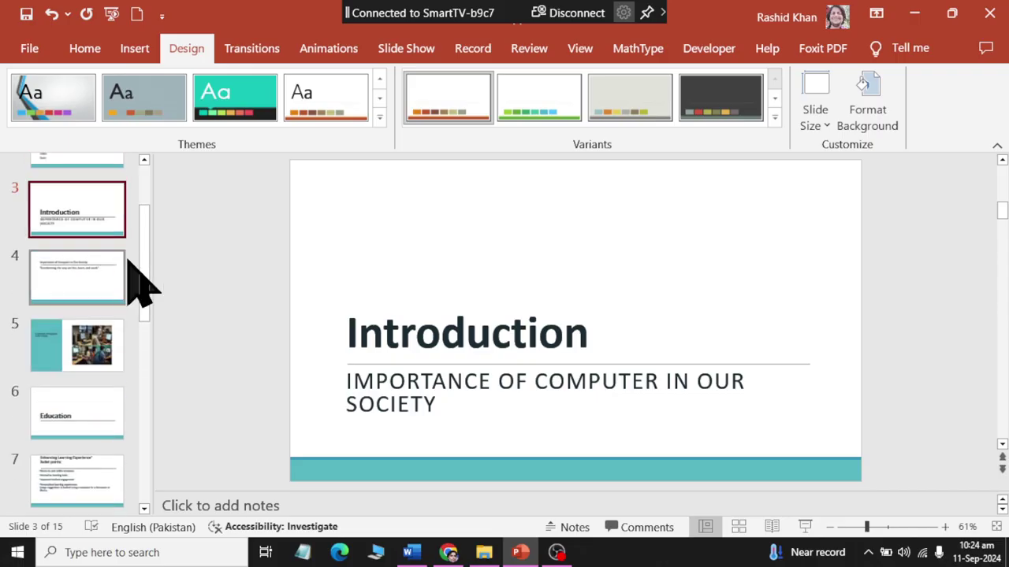
pyautogui.scroll(1, 126, 264)
pyautogui.press('Up')
pyautogui.press('Up')
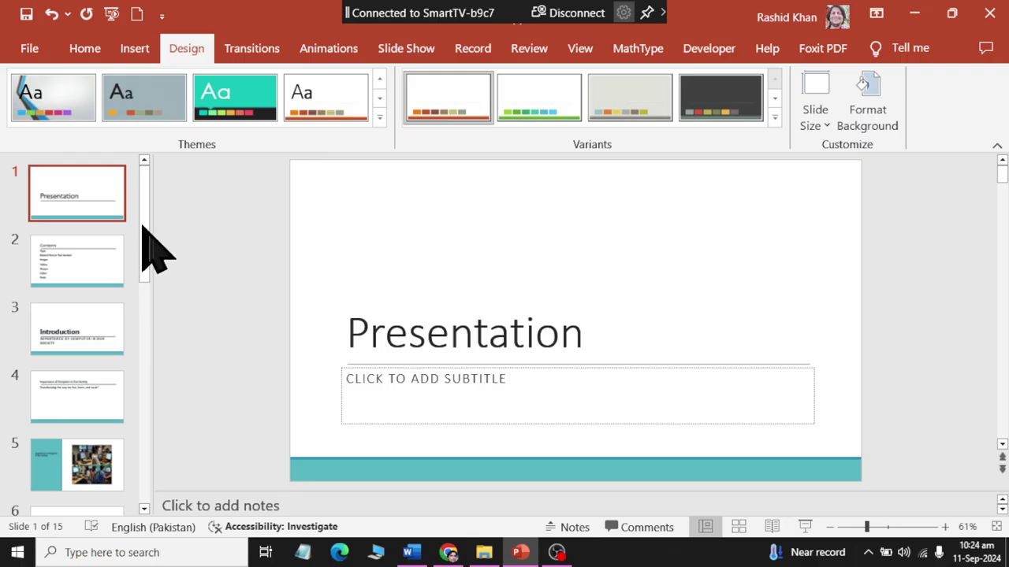
pyautogui.click(103, 340)
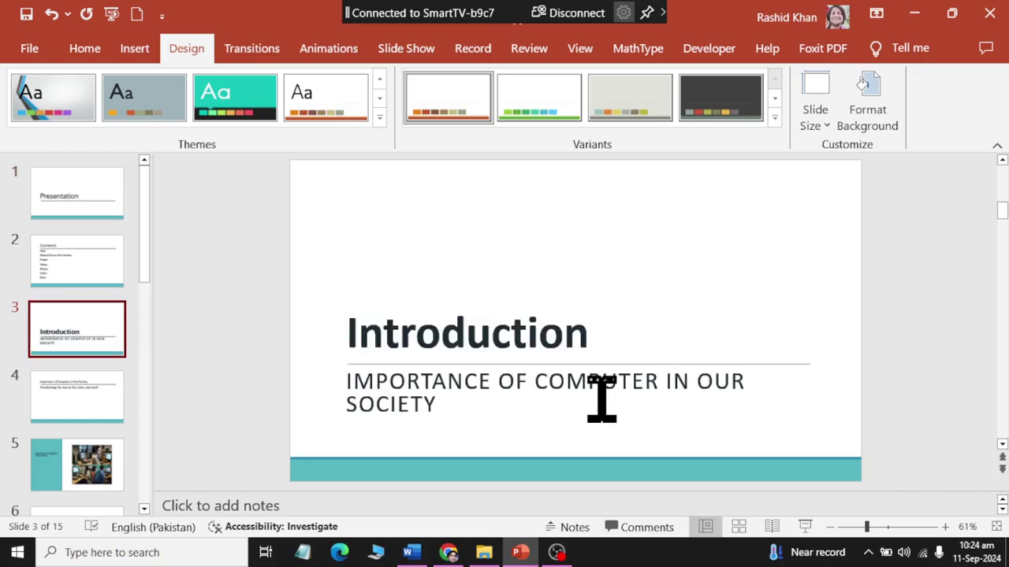
pyautogui.click(72, 377)
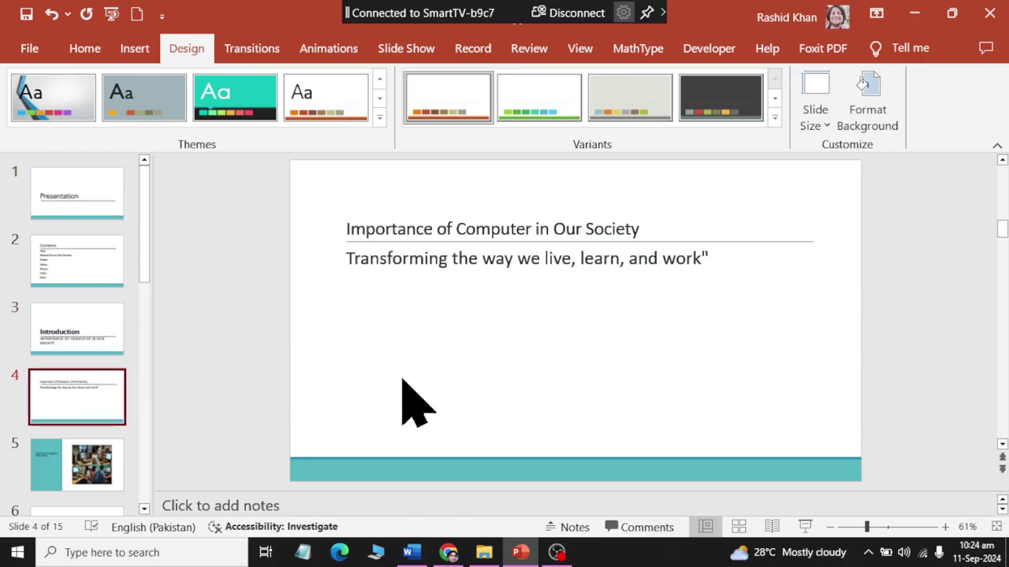
pyautogui.scroll(-3, 45, 401)
pyautogui.click(94, 335)
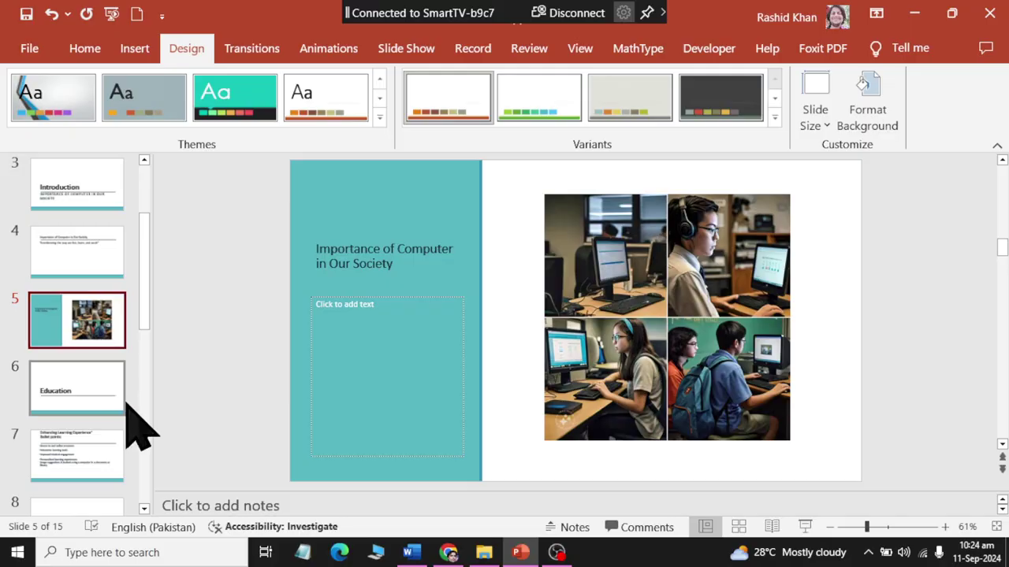
pyautogui.scroll(1, 130, 414)
pyautogui.scroll(2, 134, 416)
pyautogui.click(79, 346)
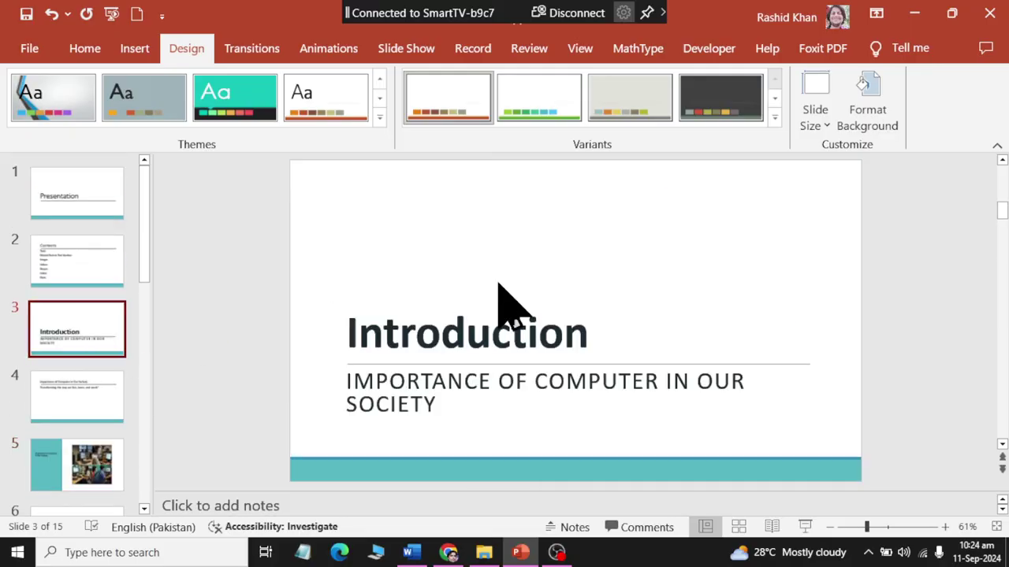
pyautogui.click(775, 119)
pyautogui.moveTo(720, 217)
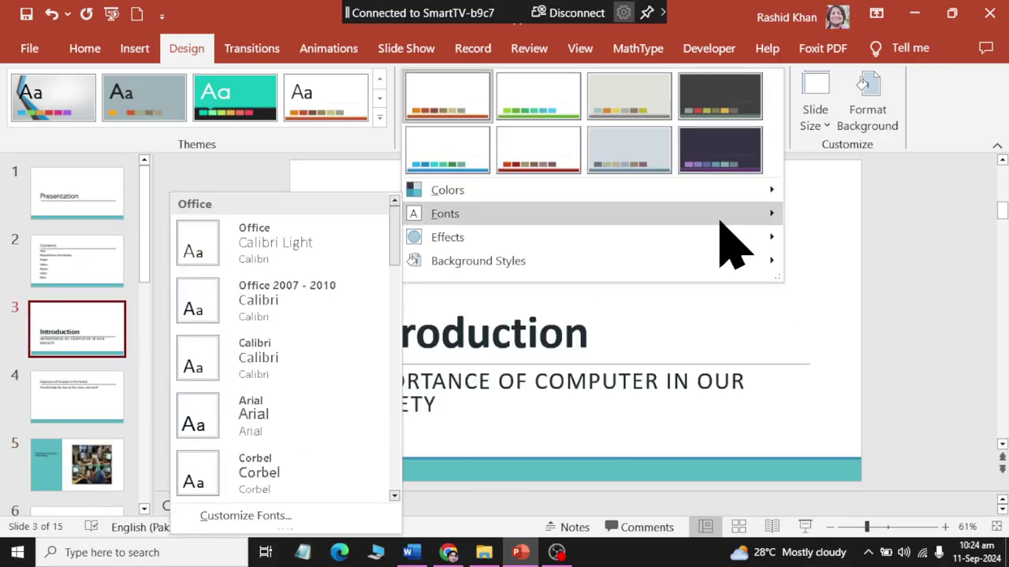
pyautogui.scroll(-3, 347, 362)
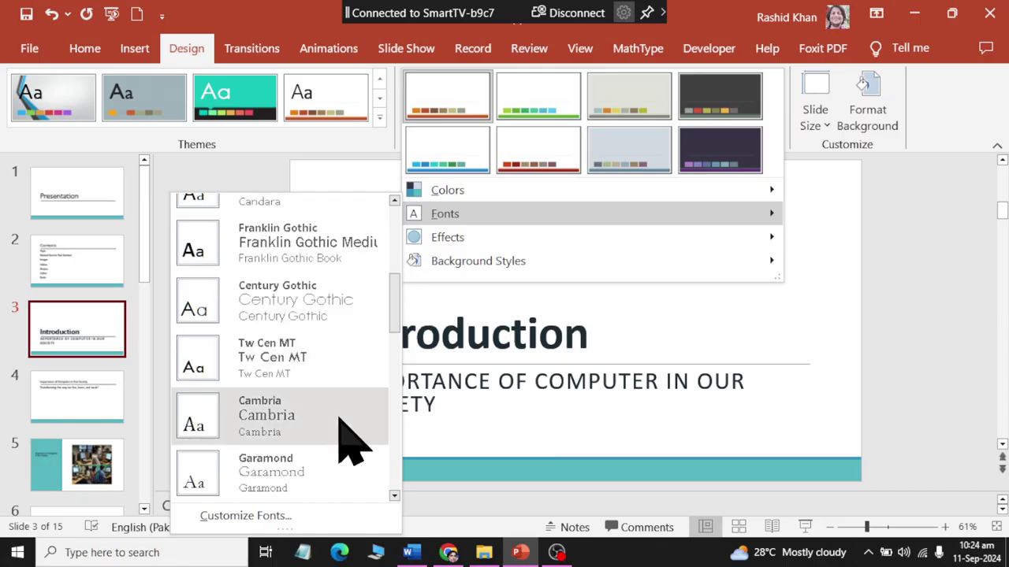
pyautogui.scroll(-1, 337, 483)
pyautogui.scroll(-3, 337, 405)
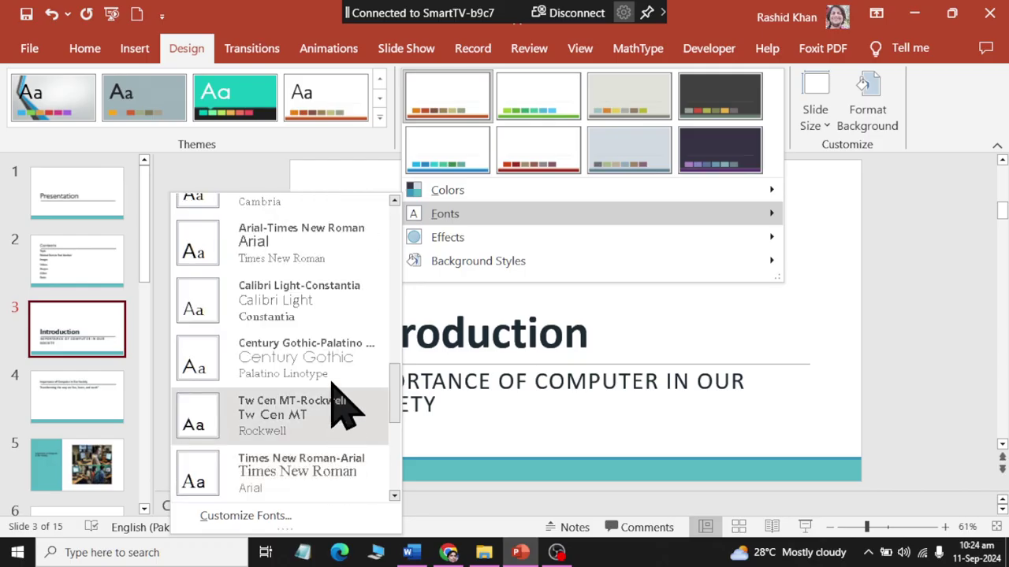
pyautogui.scroll(-2, 349, 365)
pyautogui.scroll(2, 347, 354)
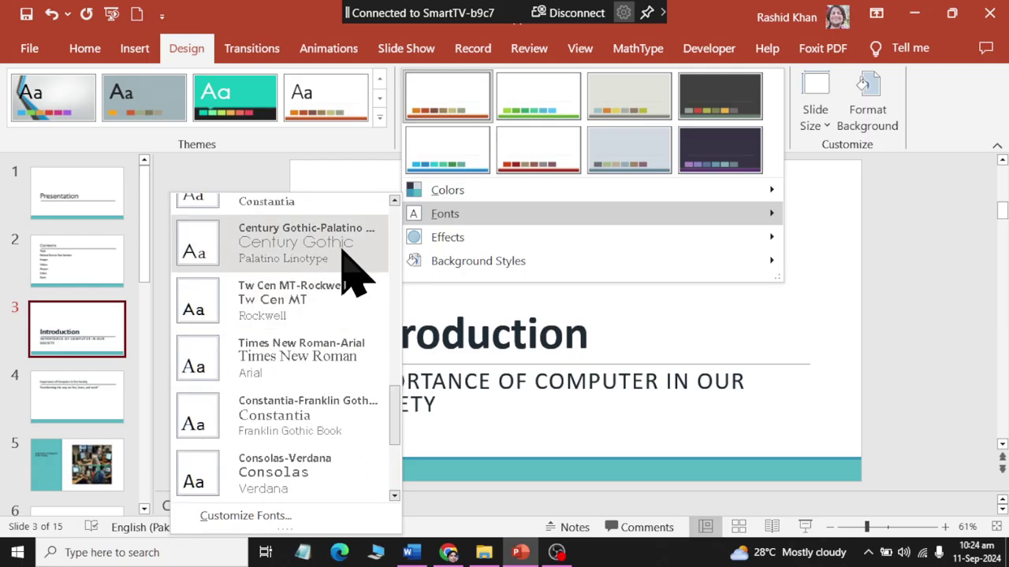
pyautogui.click(360, 315)
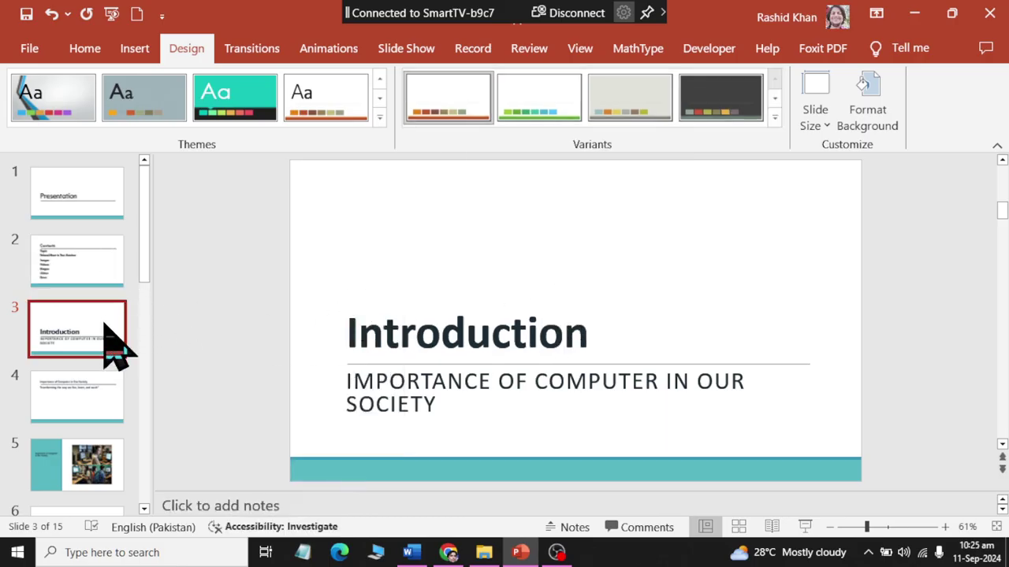
# Select the Introduction title and subtitle text on slide 3 with Home formatting shown.
pyautogui.click(448, 389)
pyautogui.click(359, 331)
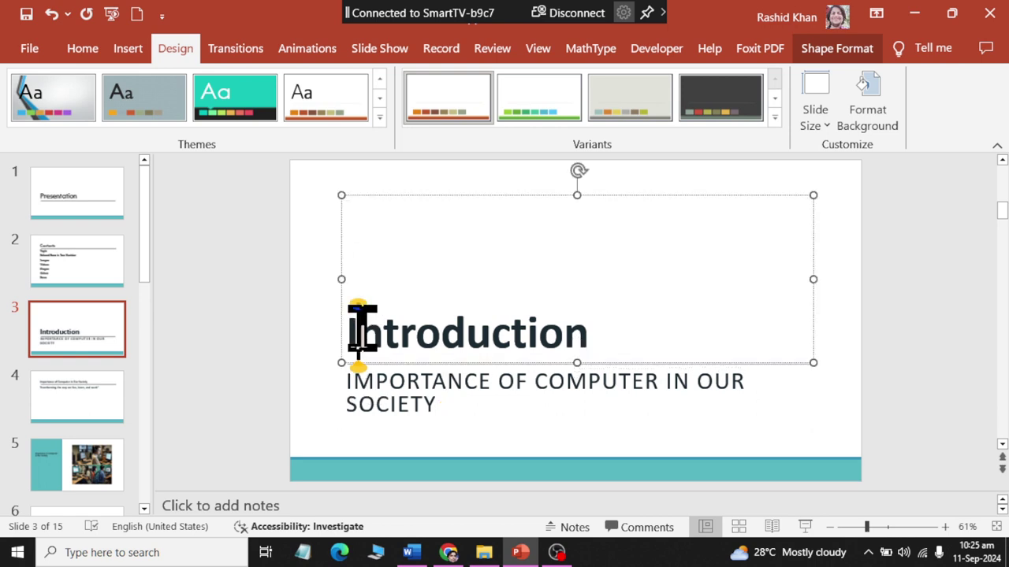
pyautogui.click(76, 56)
pyautogui.click(514, 337)
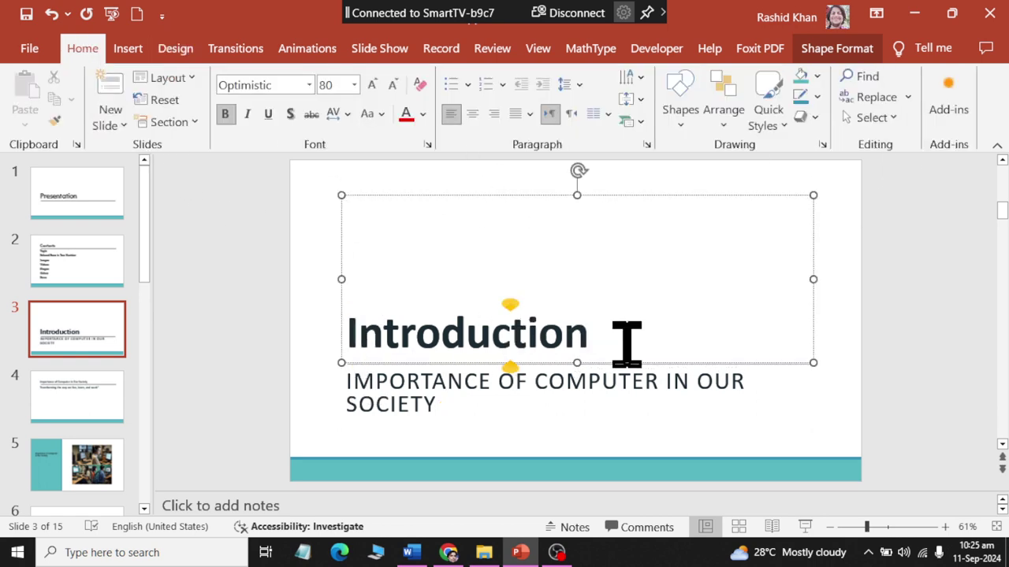
pyautogui.moveTo(627, 343); pyautogui.dragTo(360, 331)
pyautogui.click(373, 378)
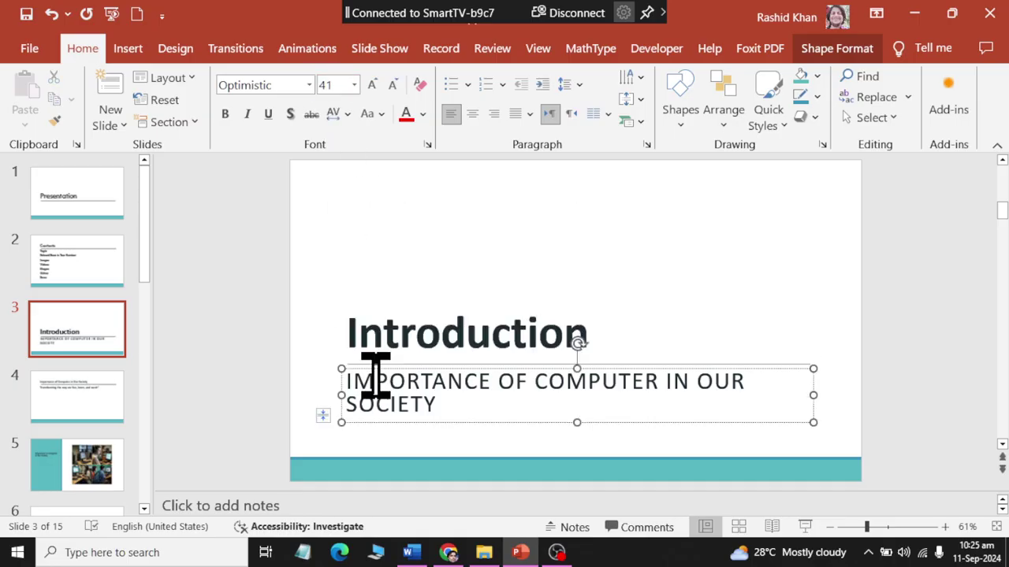
pyautogui.moveTo(446, 405); pyautogui.dragTo(342, 355)
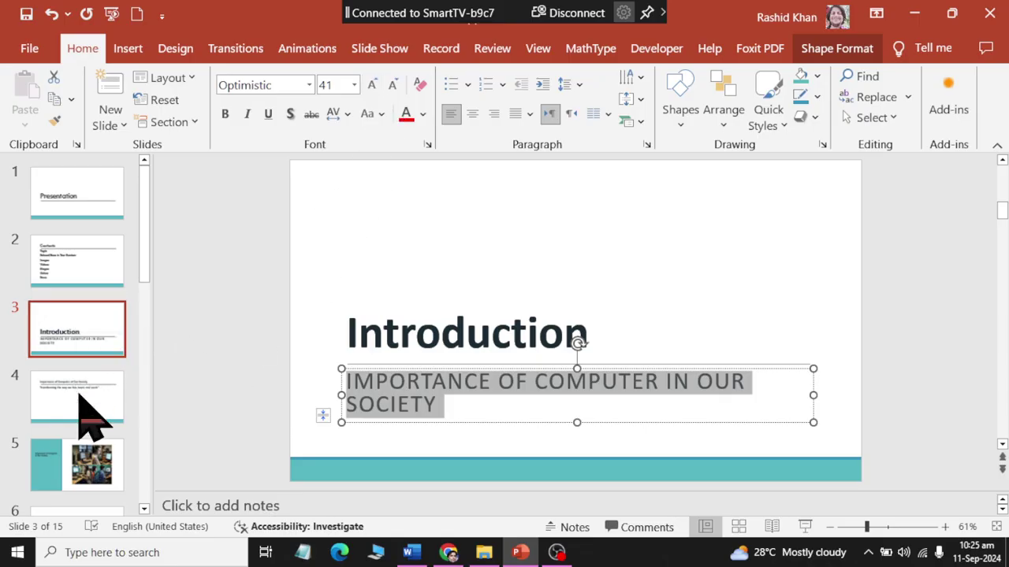
pyautogui.click(516, 339)
# Enlarge slide 4's subtitle to 36 pt.
pyautogui.click(47, 406)
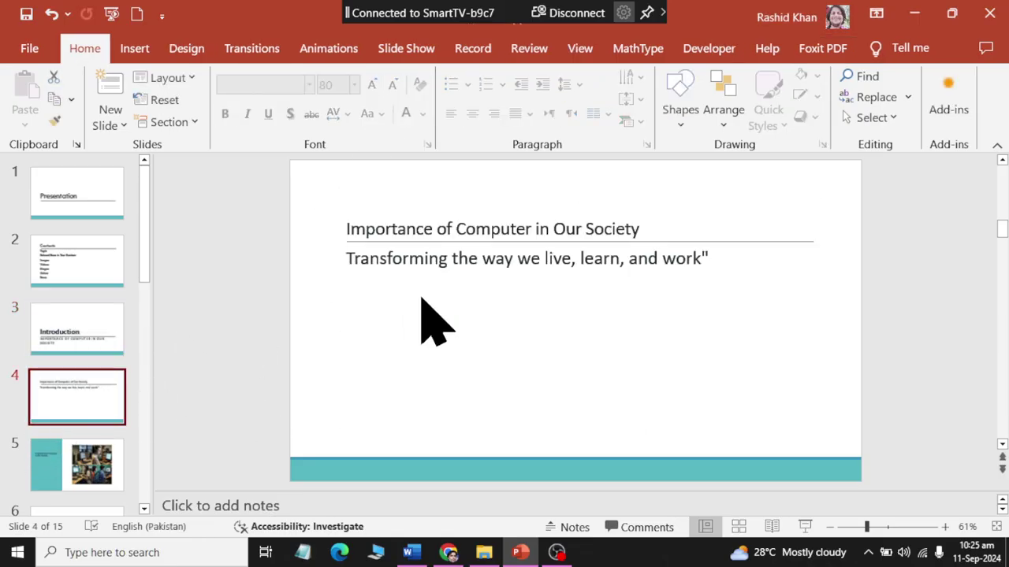
pyautogui.click(446, 232)
pyautogui.hotkey('ctrl', 'a')
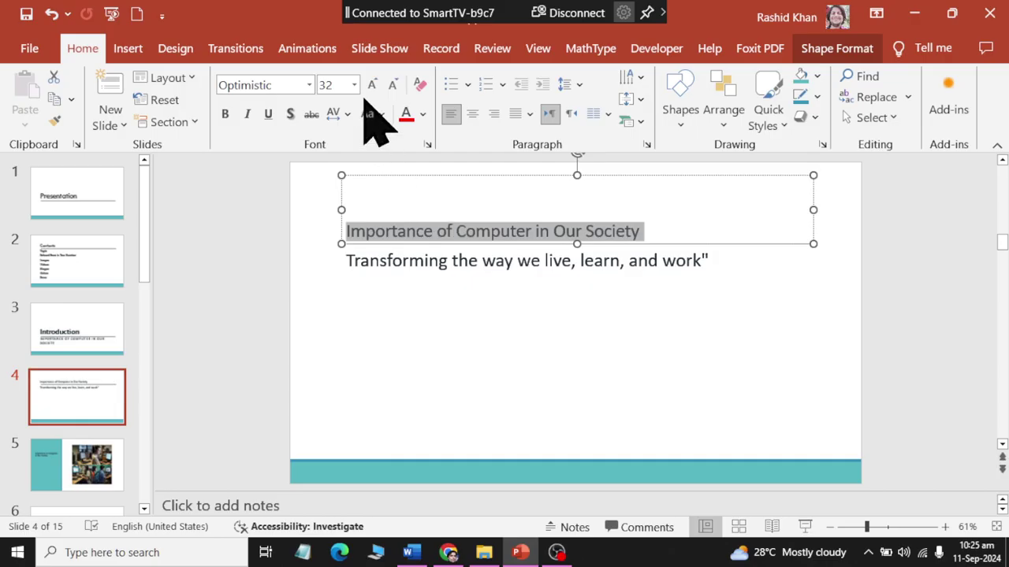
pyautogui.click(354, 85)
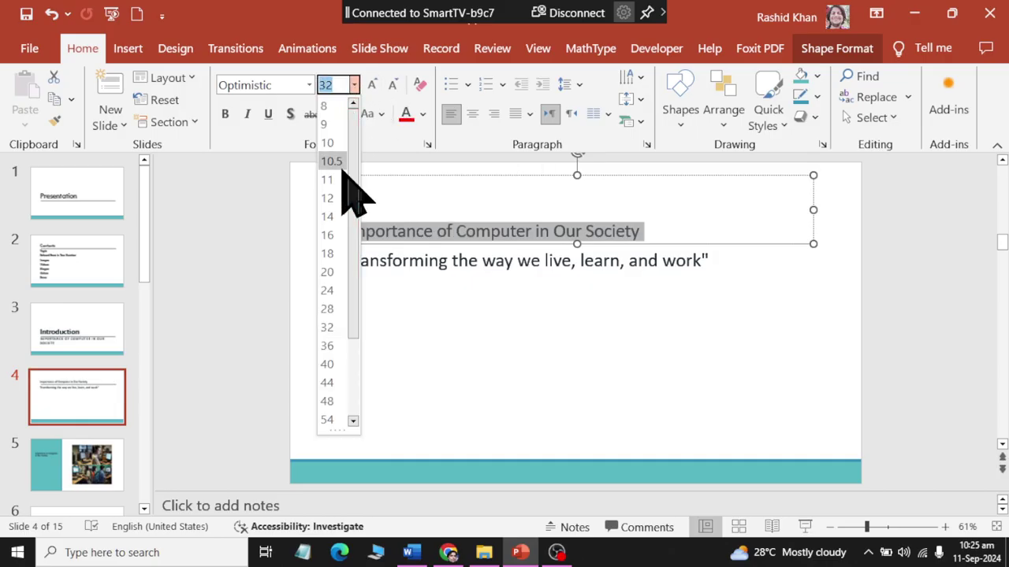
pyautogui.press('Escape')
pyautogui.click(416, 275)
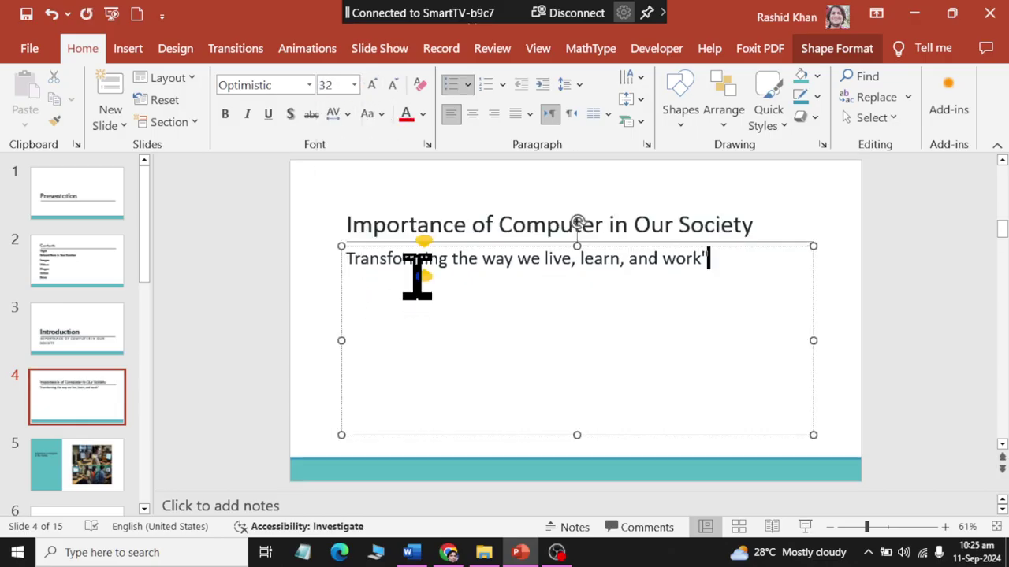
pyautogui.hotkey('ctrl', 'a')
pyautogui.click(355, 86)
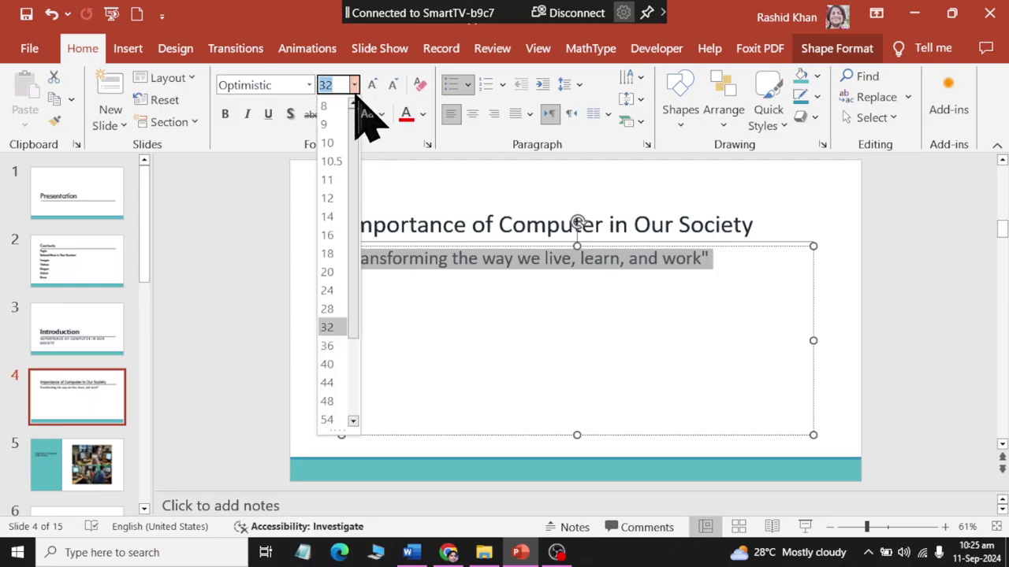
pyautogui.click(337, 350)
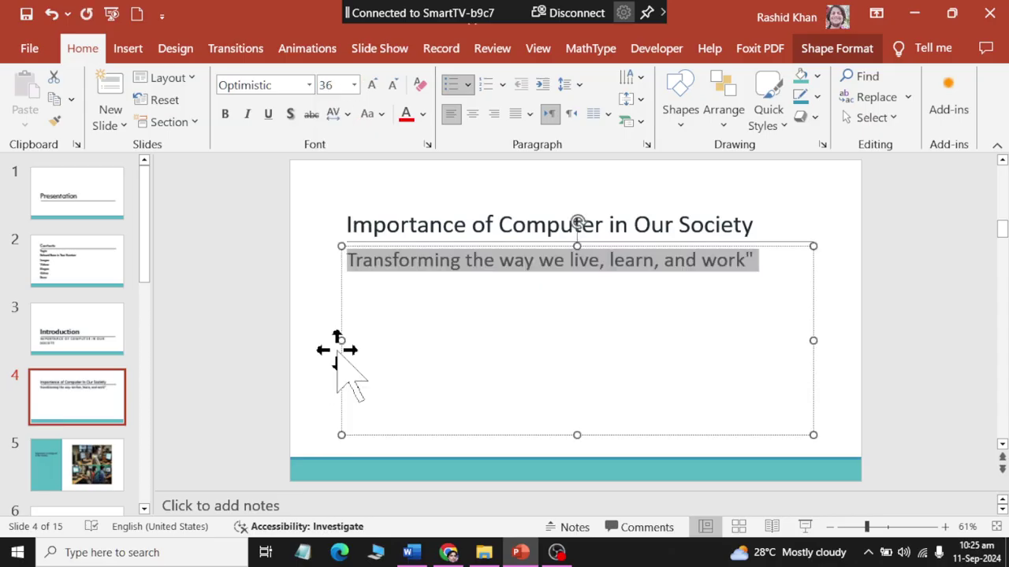
# Enlarge slide 5's title to 36 pt.
pyautogui.click(87, 466)
pyautogui.click(387, 260)
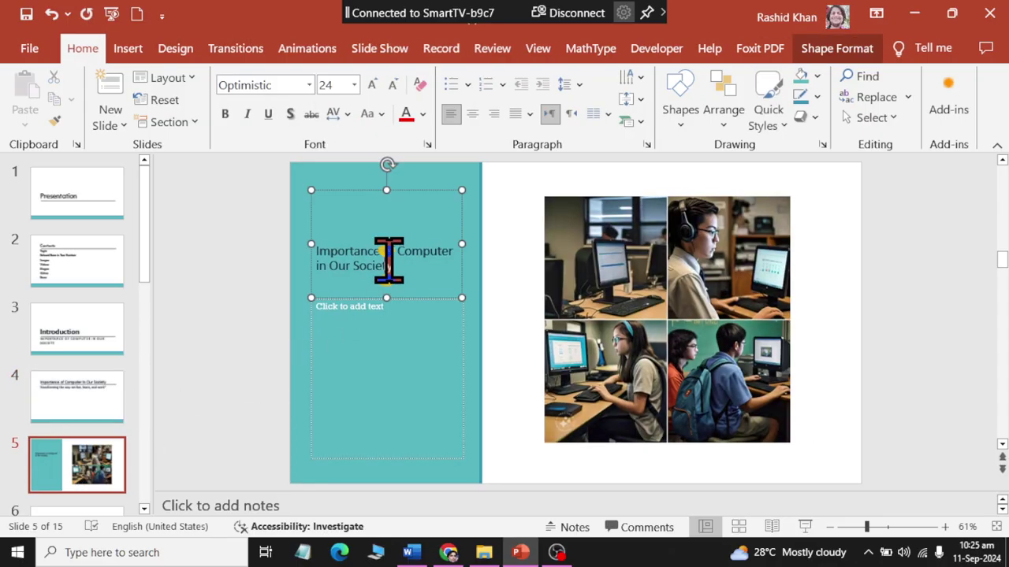
pyautogui.hotkey('ctrl', 'a')
pyautogui.click(355, 85)
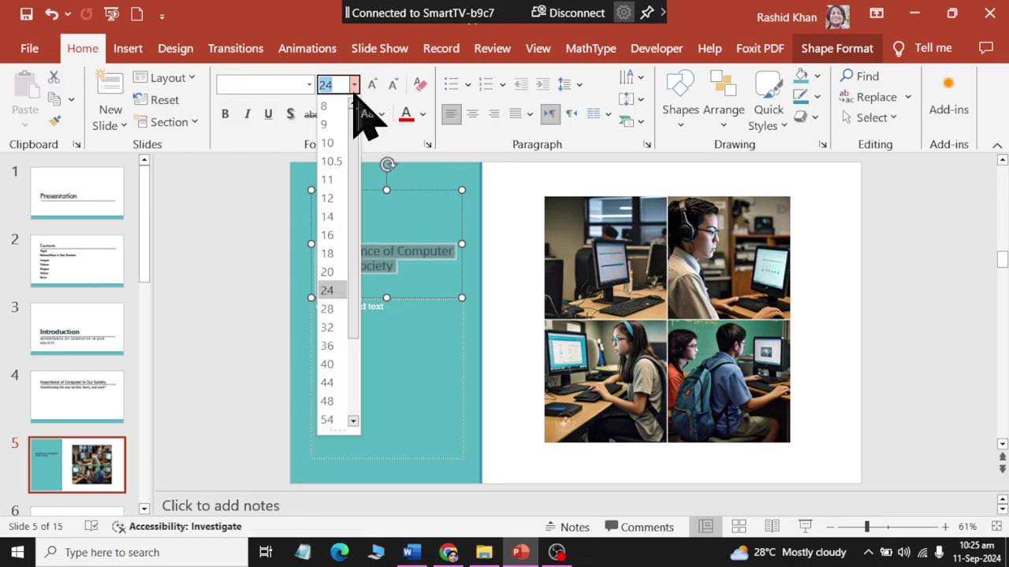
pyautogui.click(336, 348)
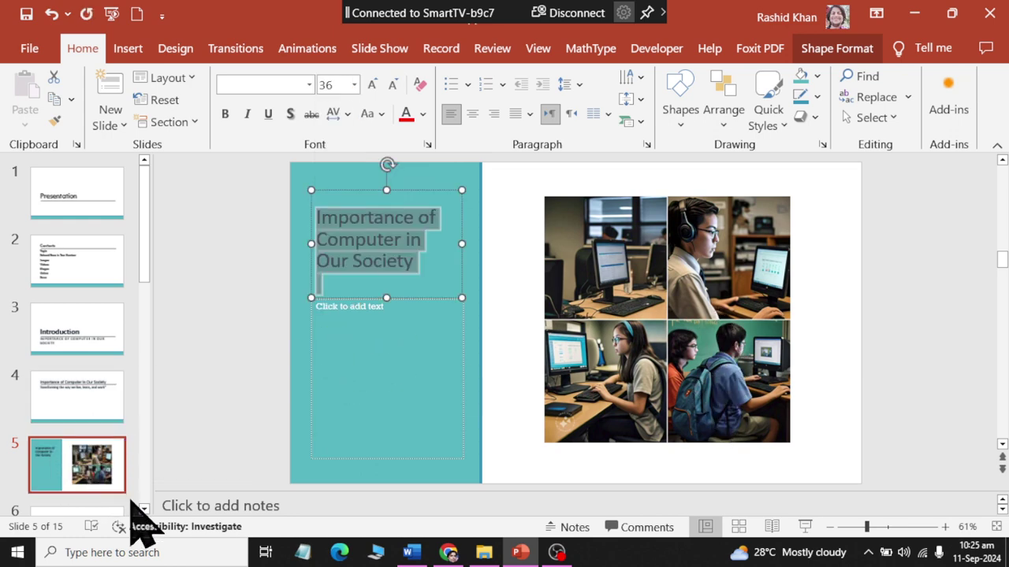
pyautogui.click(144, 509)
# Go through slide 6, Education, to slide 7, Enhancing Learning Experience.
pyautogui.click(91, 476)
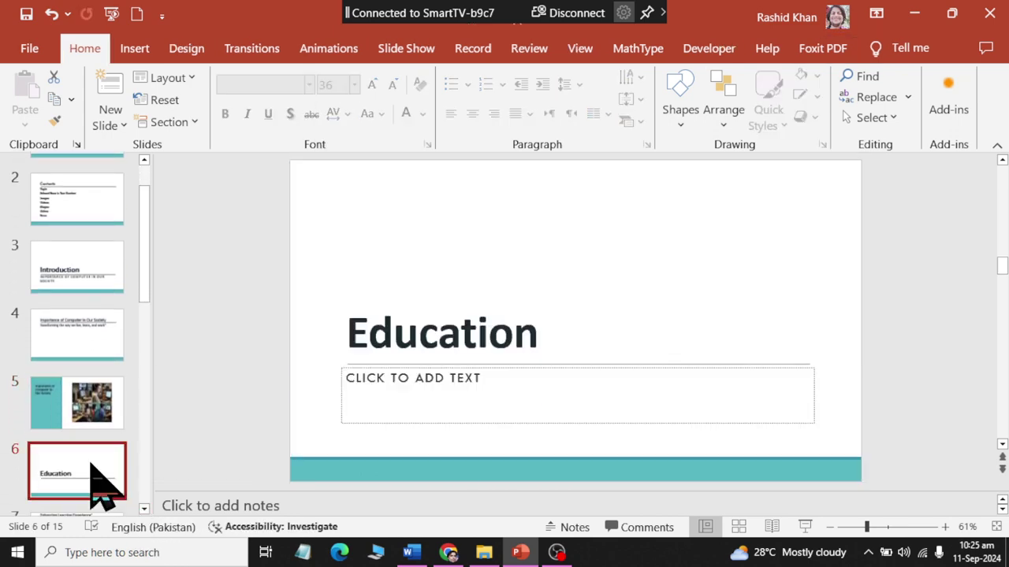
pyautogui.click(438, 333)
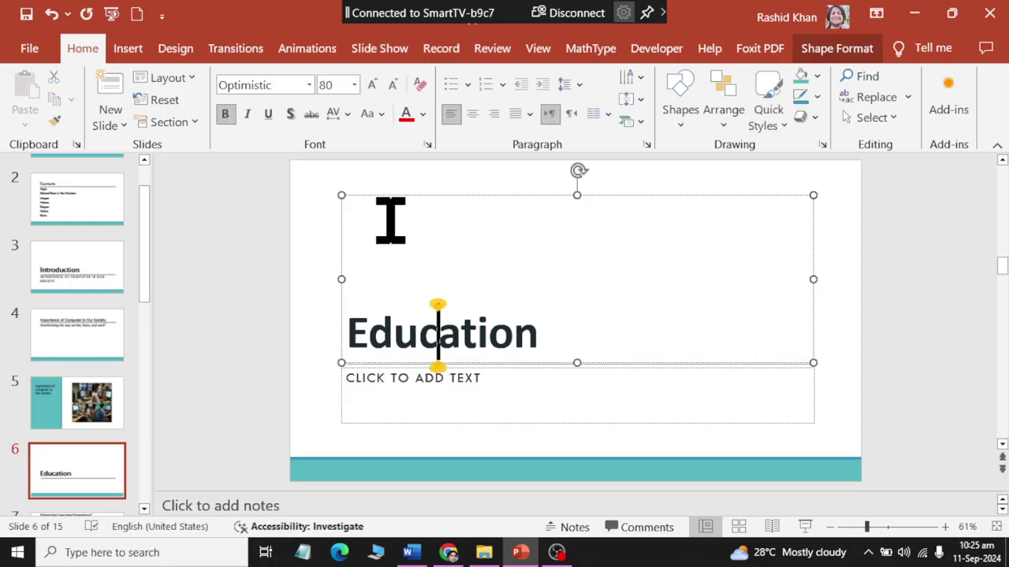
pyautogui.click(144, 509)
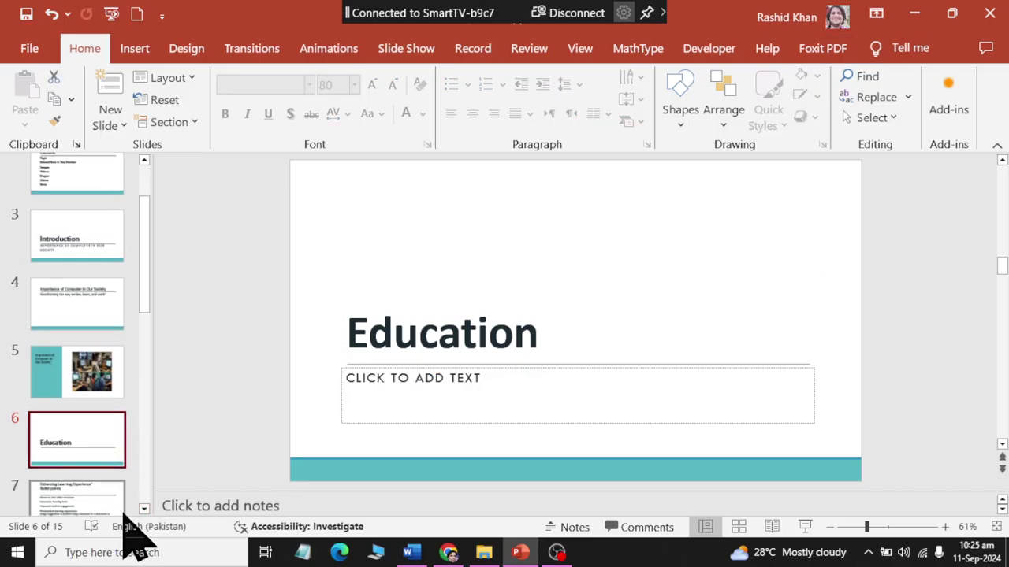
pyautogui.click(144, 509)
pyautogui.click(95, 463)
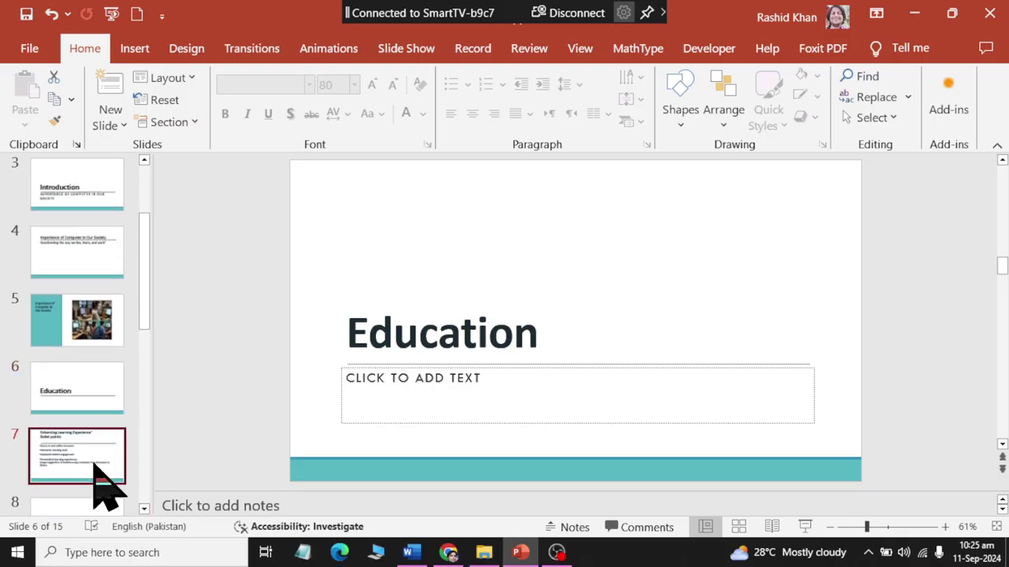
# Set slide 7's title to 44 pt, then shrink it stepwise down to 28 pt.
pyautogui.moveTo(436, 231); pyautogui.dragTo(346, 119)
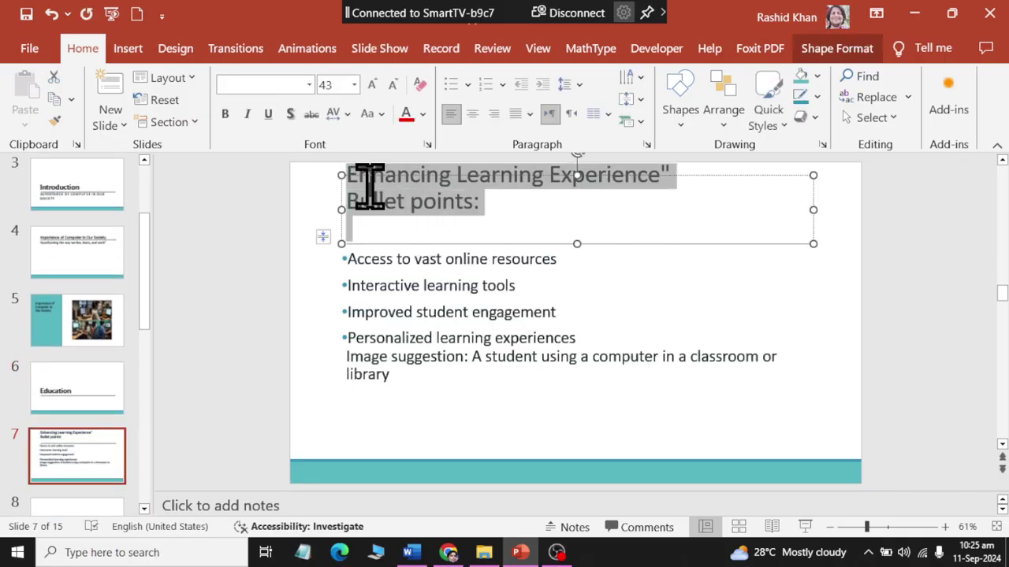
pyautogui.click(354, 85)
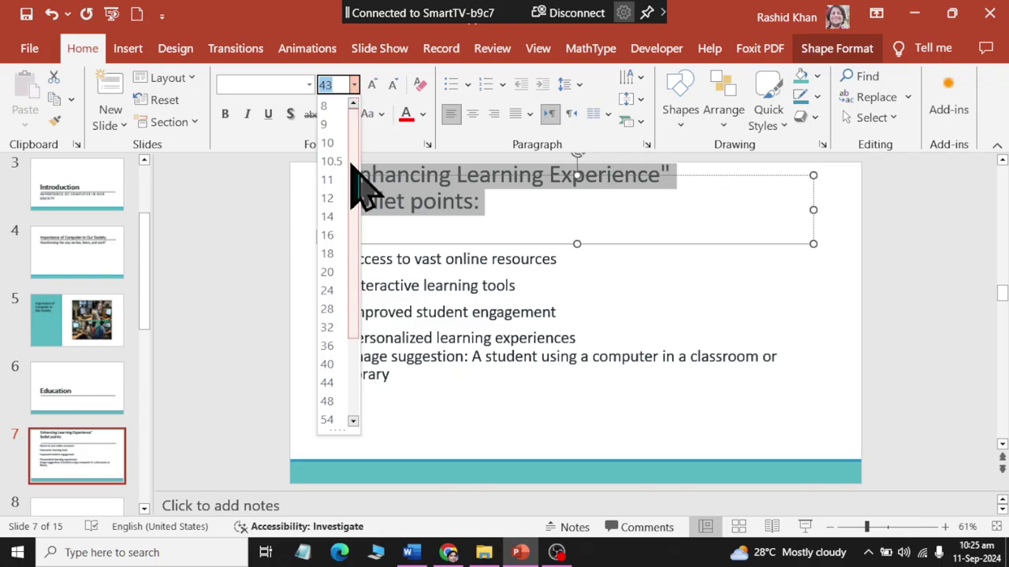
pyautogui.click(331, 382)
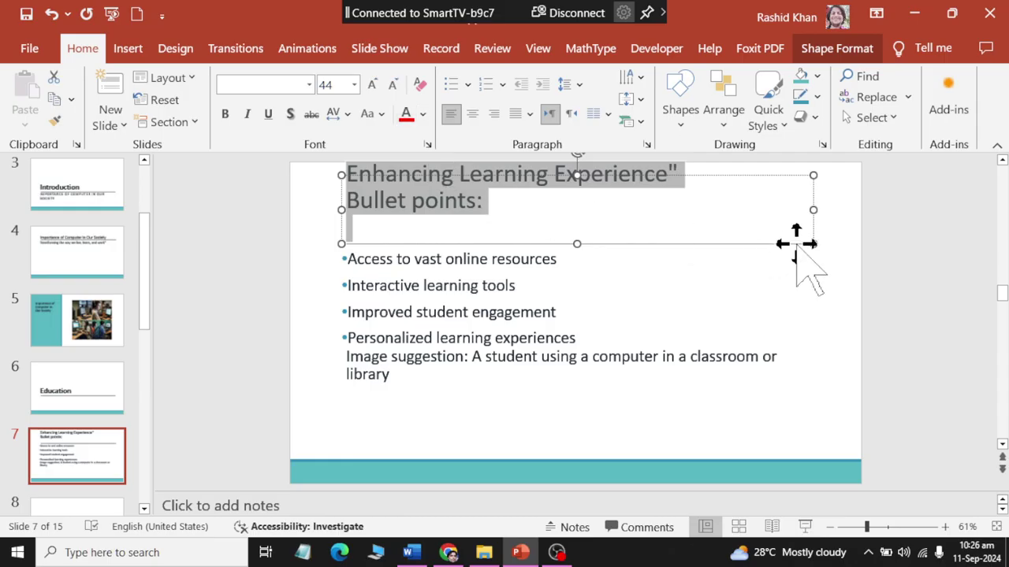
pyautogui.click(829, 211)
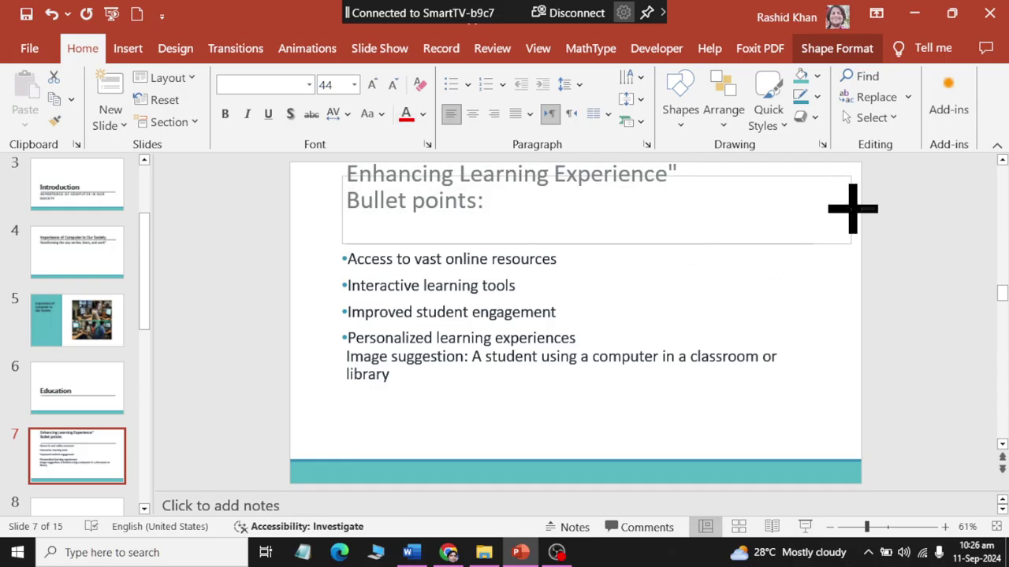
pyautogui.click(852, 208)
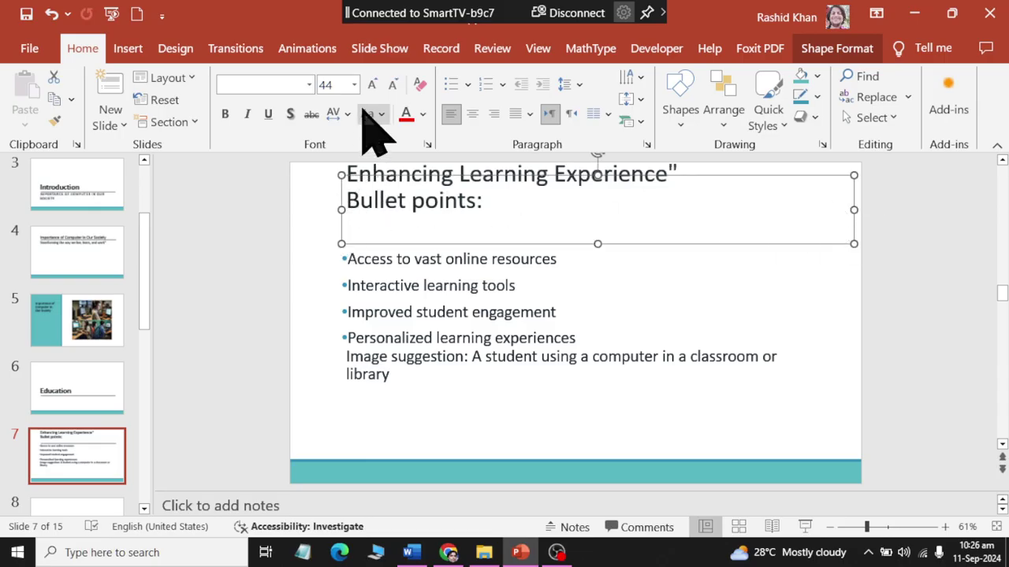
pyautogui.click(394, 85)
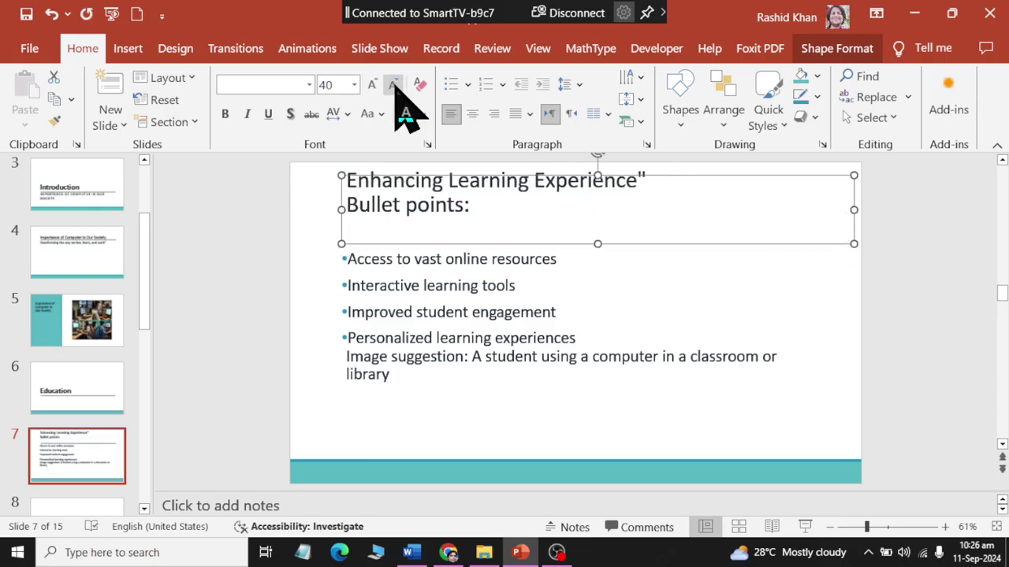
pyautogui.click(394, 85)
pyautogui.click(394, 85)
pyautogui.click(394, 85)
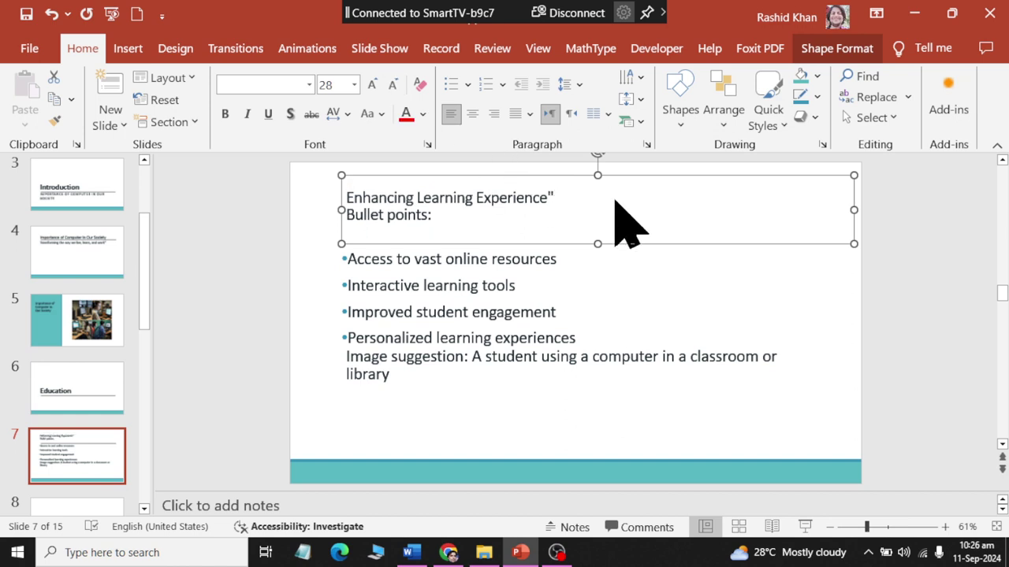
# Join 'Bullet points:' onto the title line and set the merged title to 44 pt.
pyautogui.click(557, 196)
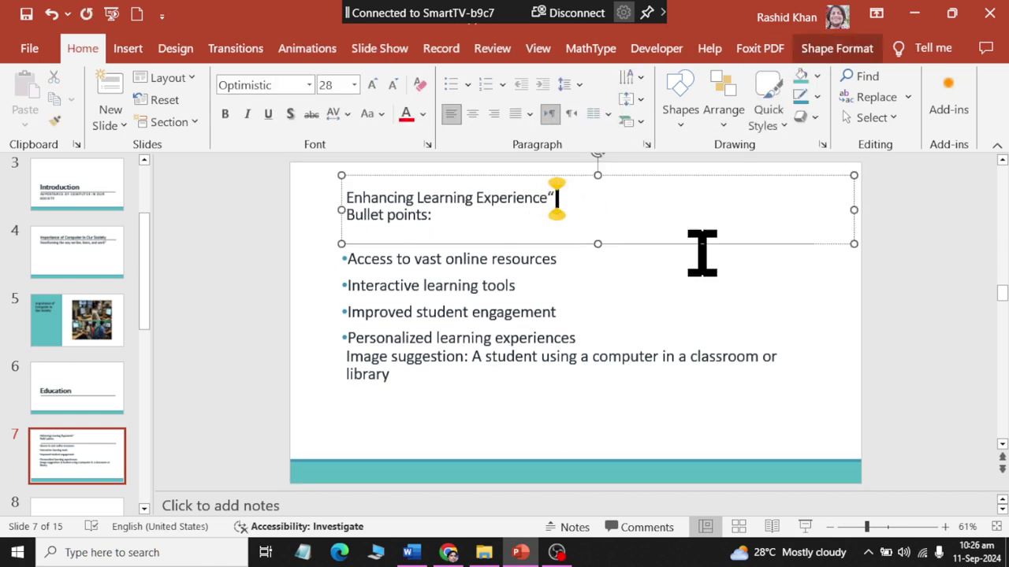
pyautogui.press('Delete')
pyautogui.hotkey('ctrl', 'a')
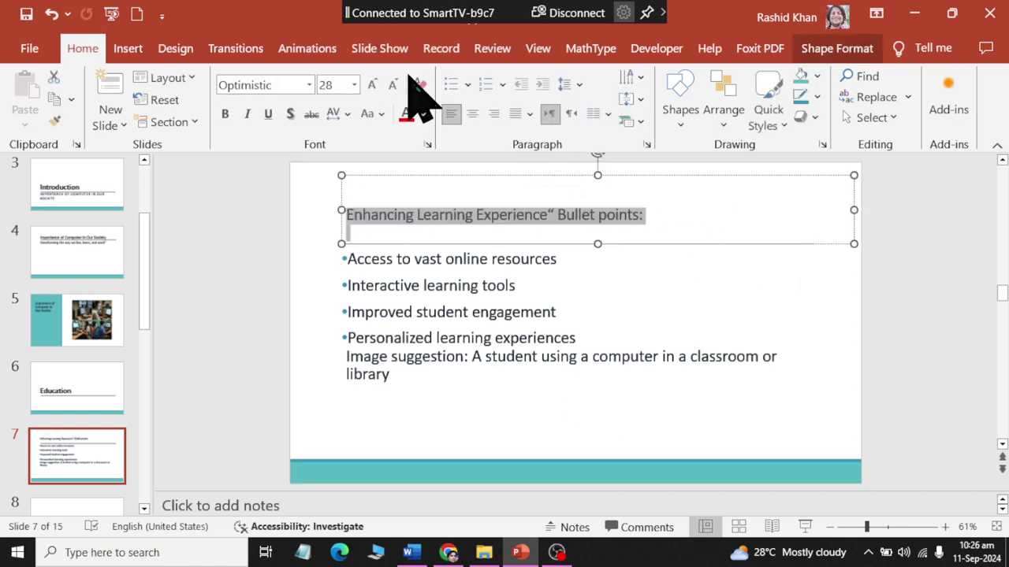
pyautogui.click(354, 85)
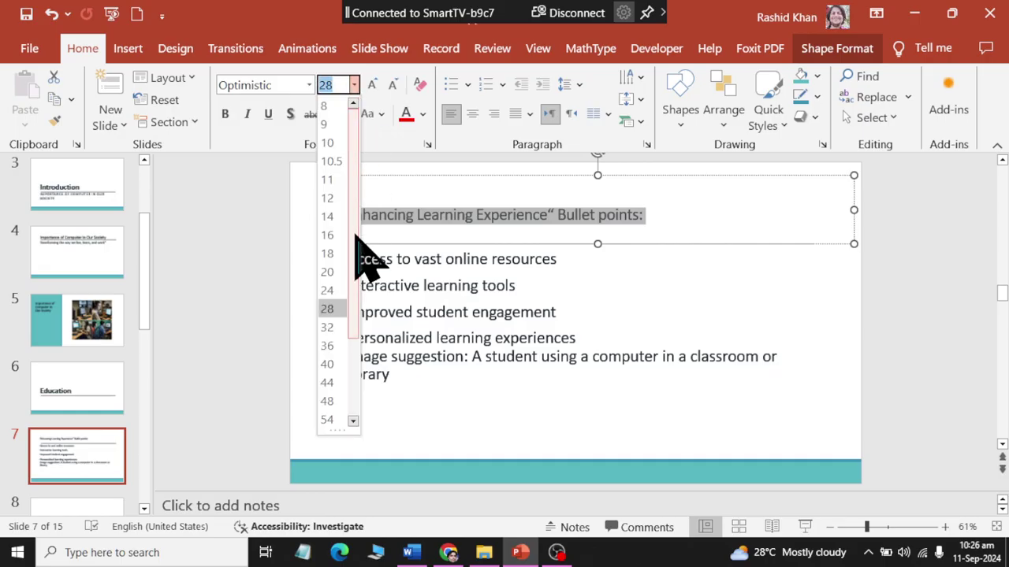
pyautogui.click(328, 379)
# Make slide 7's bullet text 36 pt.
pyautogui.click(397, 304)
pyautogui.hotkey('ctrl', 'a')
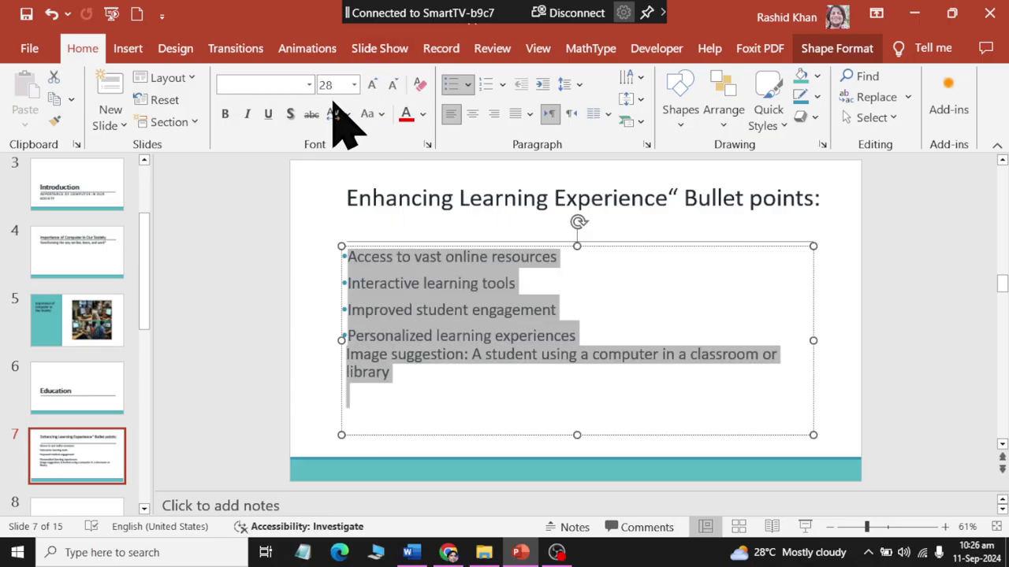
pyautogui.click(354, 85)
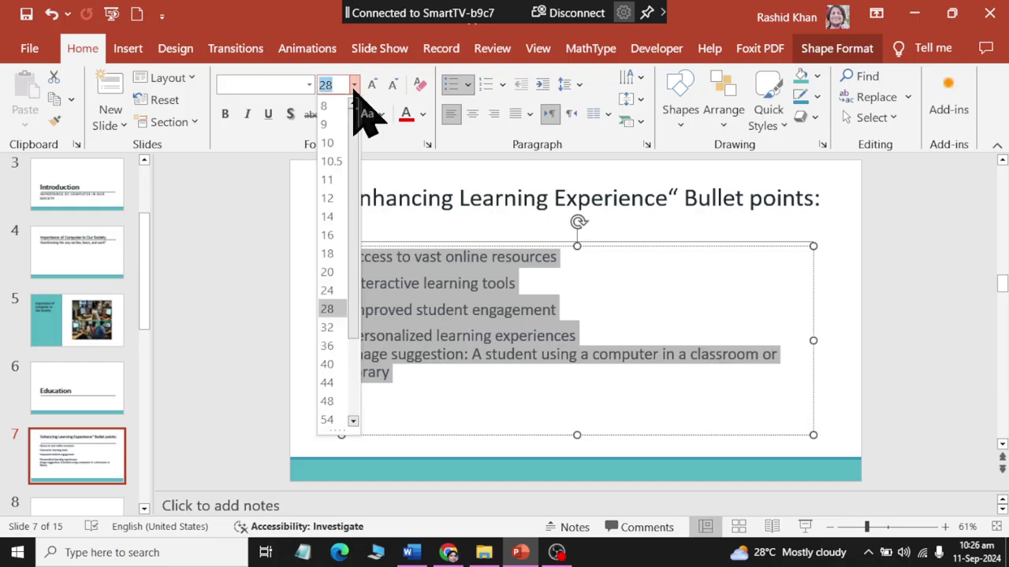
pyautogui.click(339, 346)
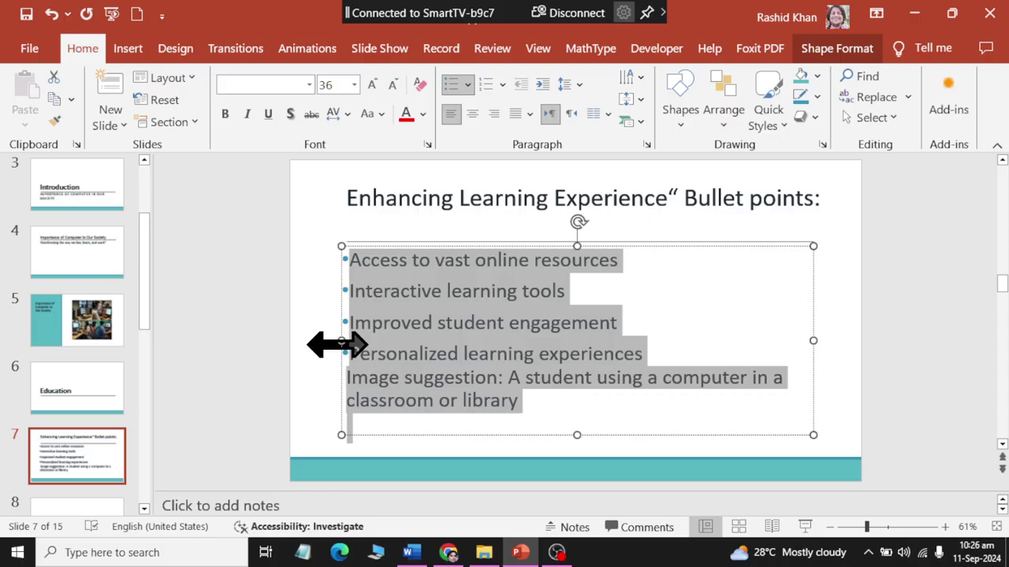
pyautogui.click(132, 455)
pyautogui.scroll(-2, 102, 460)
# Set slide 9's title, Revolutionizing Healthcare, to 44 pt.
pyautogui.click(103, 426)
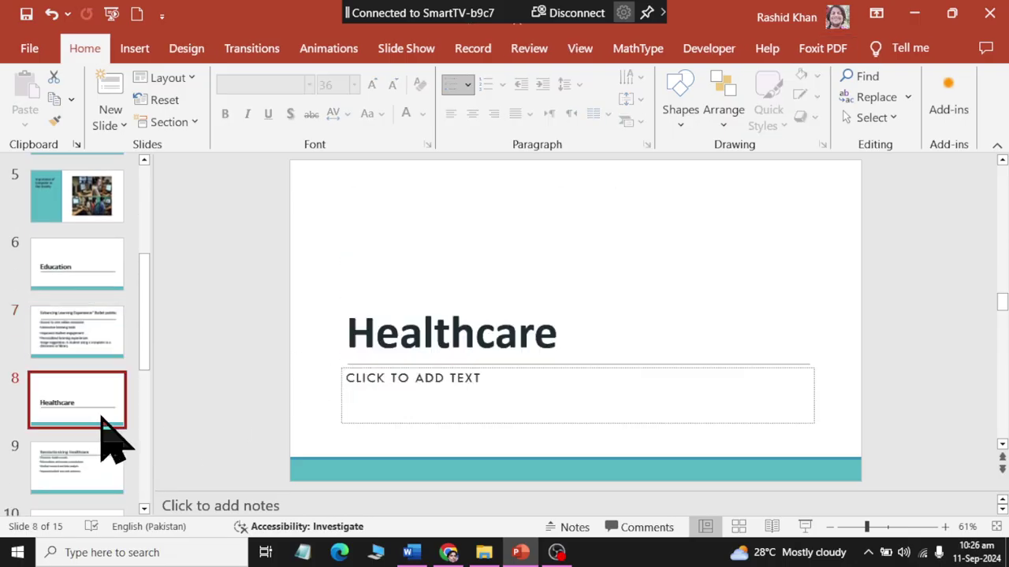
pyautogui.click(110, 476)
pyautogui.click(465, 226)
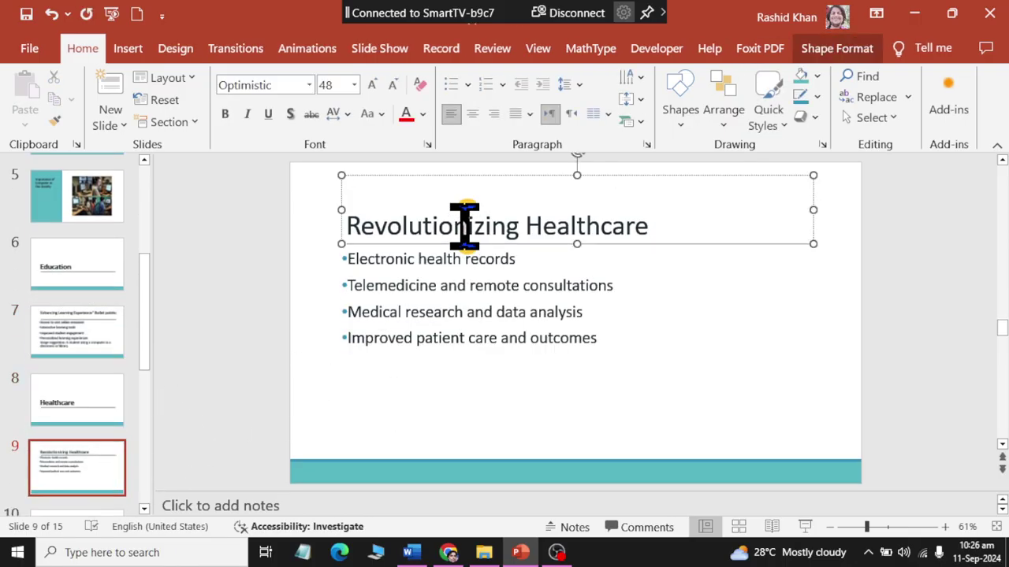
pyautogui.tripleClick(460, 226)
pyautogui.click(355, 86)
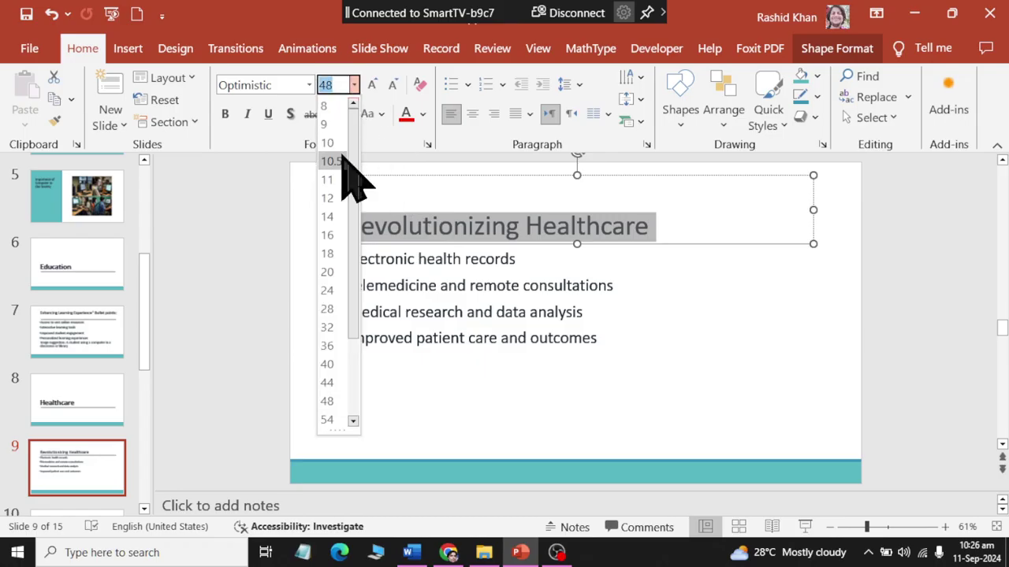
pyautogui.click(329, 384)
# Make slide 9's bullet text 36 pt.
pyautogui.click(396, 303)
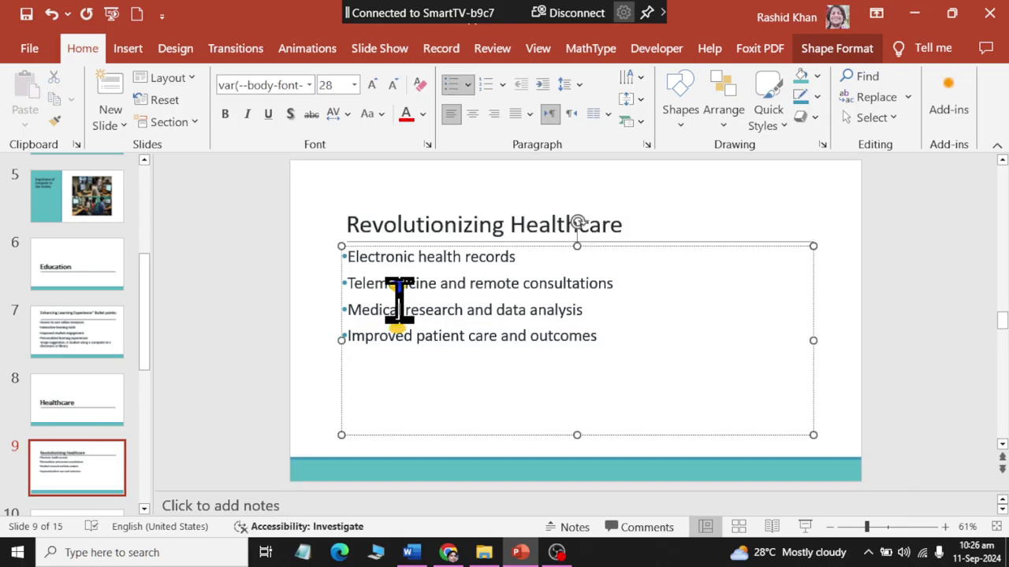
pyautogui.write('a')
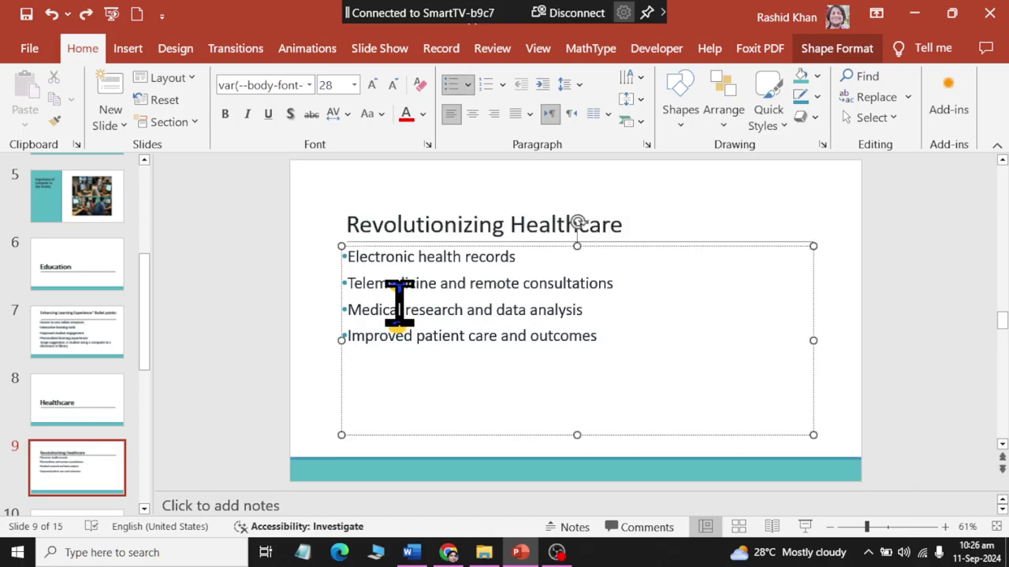
pyautogui.hotkey('ctrl', 'a')
pyautogui.click(355, 85)
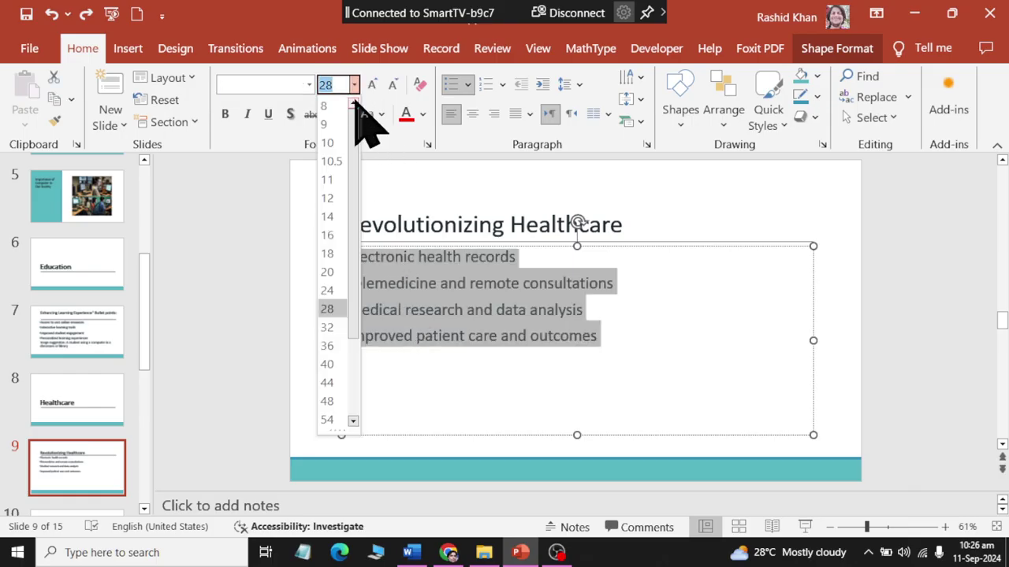
pyautogui.click(334, 351)
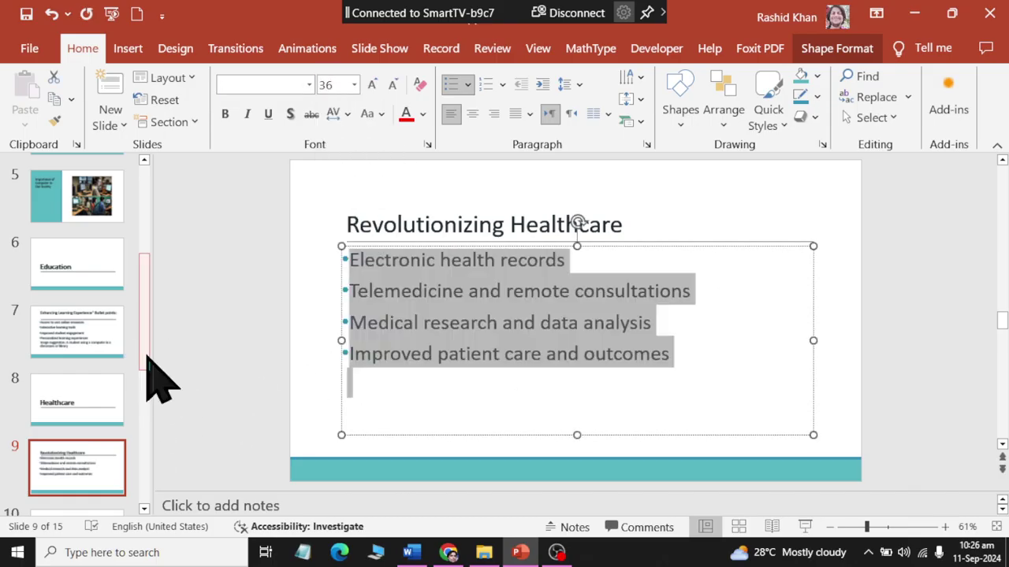
pyautogui.moveTo(145, 371); pyautogui.dragTo(153, 465)
# Set slide 11's title, Connecting People Worldwide, to 44 pt.
pyautogui.click(88, 271)
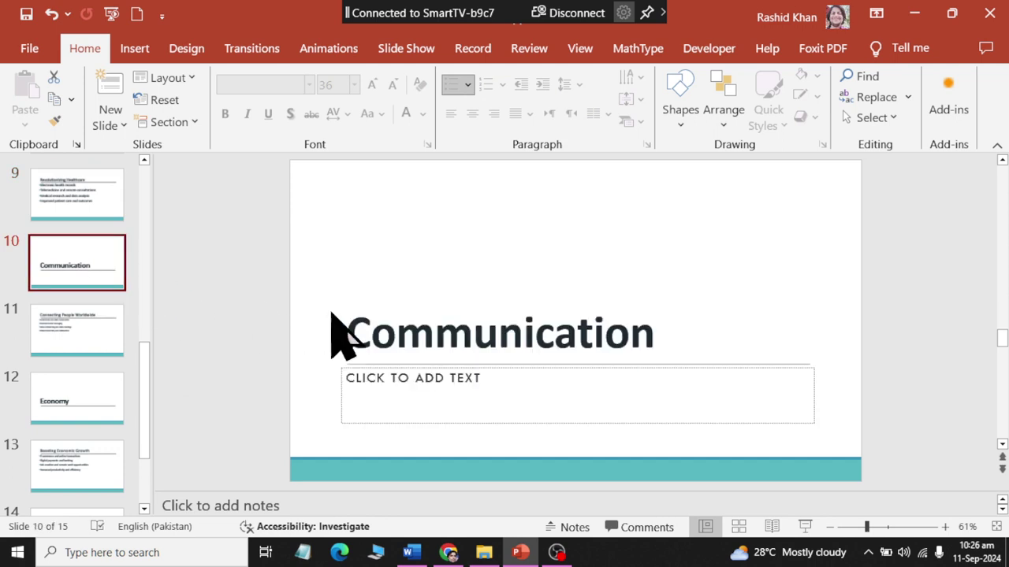
pyautogui.click(372, 333)
pyautogui.click(103, 347)
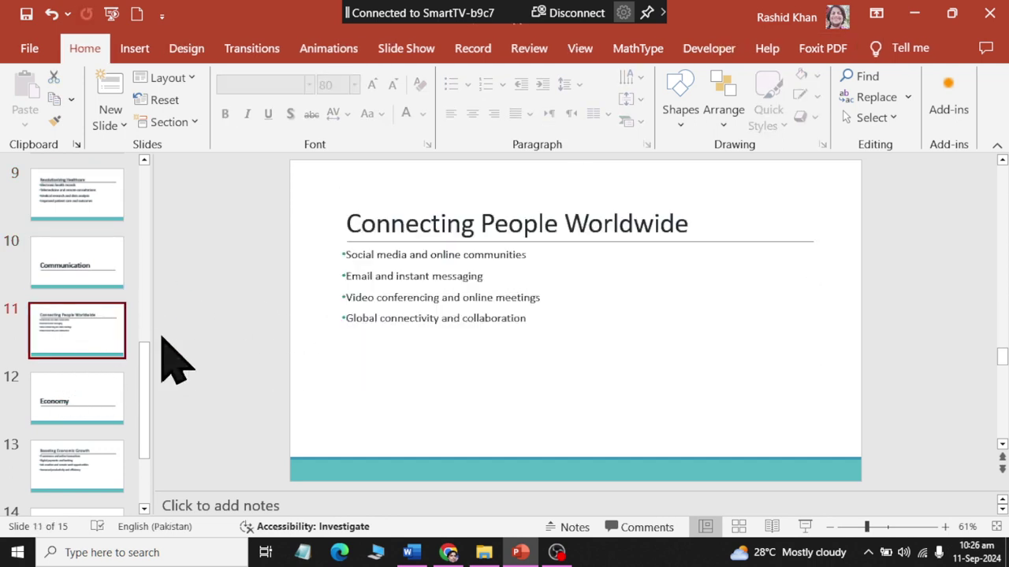
pyautogui.click(394, 231)
pyautogui.tripleClick(394, 225)
pyautogui.click(354, 84)
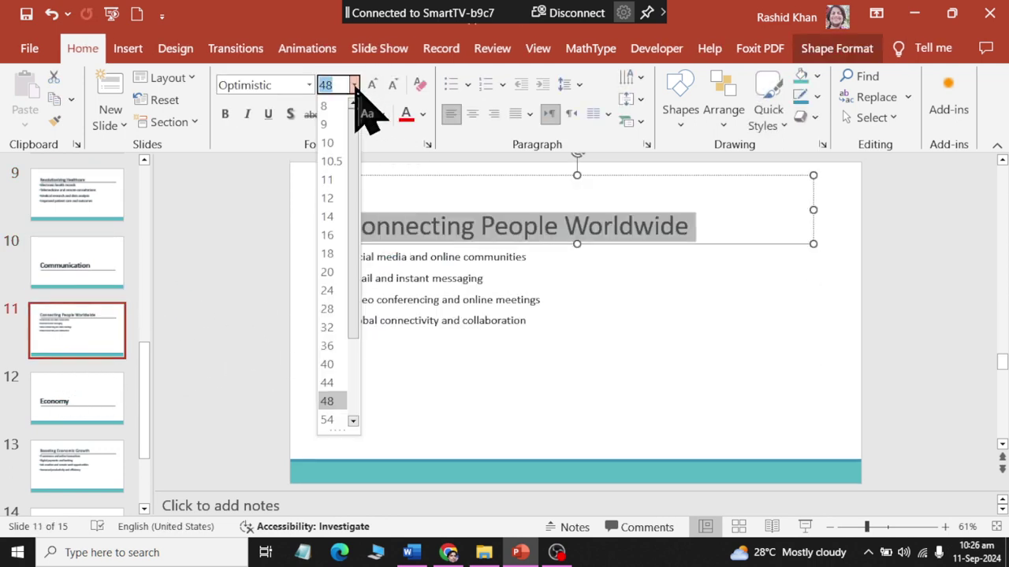
pyautogui.click(327, 383)
# Make slide 11's bullet text 36 pt.
pyautogui.click(410, 300)
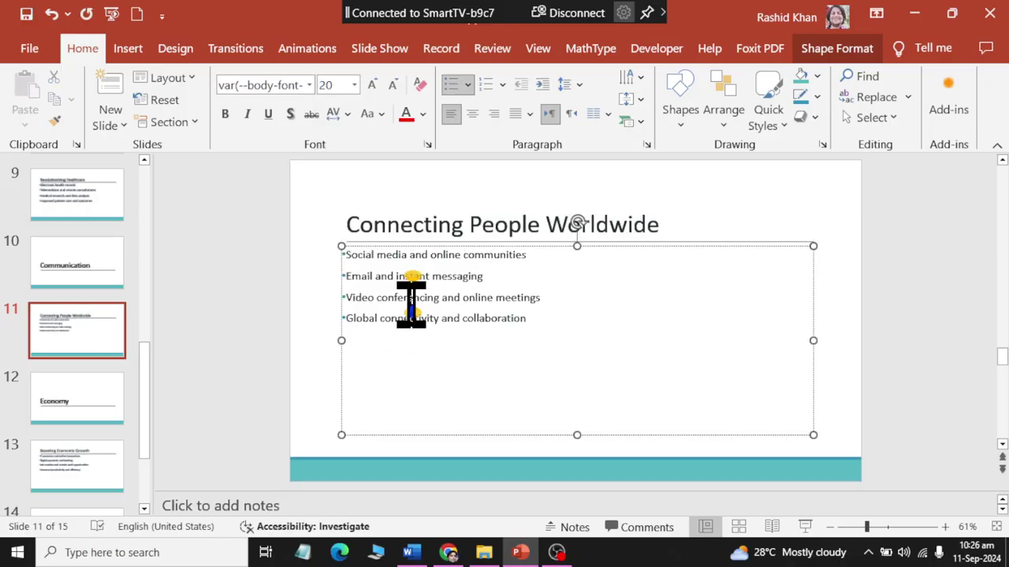
pyautogui.hotkey('ctrl', 'a')
pyautogui.click(353, 84)
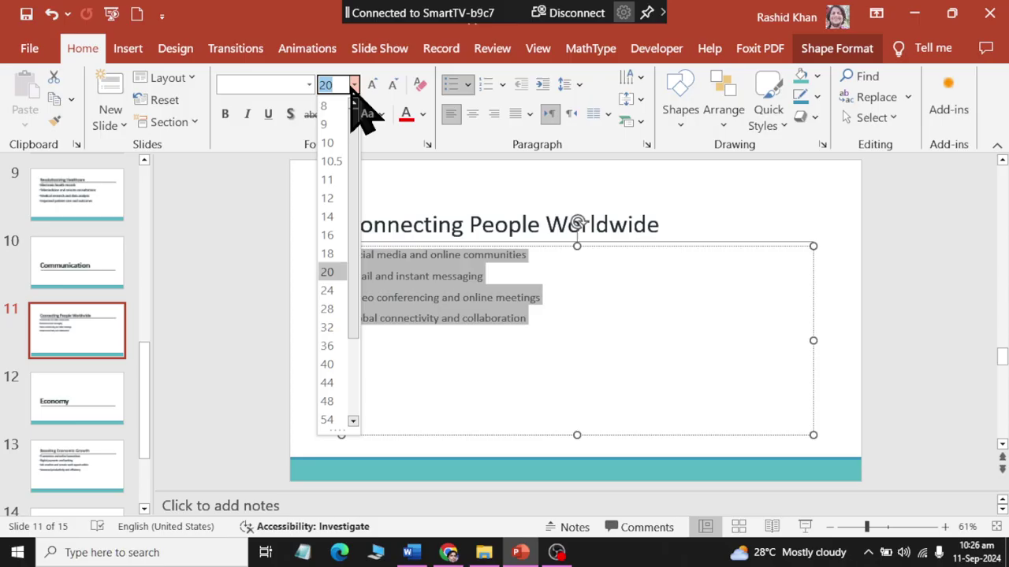
pyautogui.click(339, 344)
# Set slide 13's title, Boosting Economic Growth, to 44 pt.
pyautogui.click(106, 397)
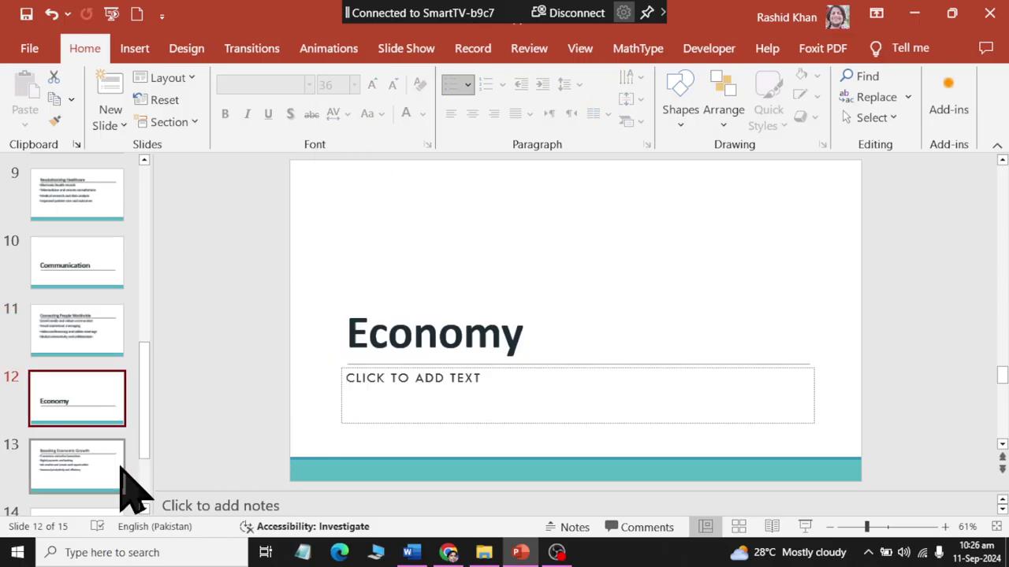
pyautogui.click(119, 462)
pyautogui.click(382, 236)
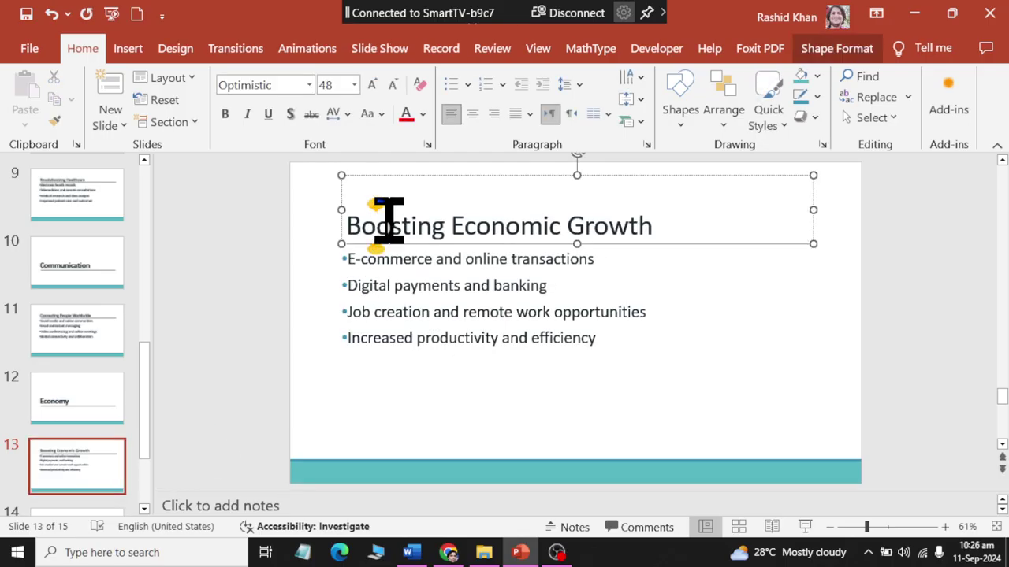
pyautogui.hotkey('ctrl', 'a')
pyautogui.click(354, 85)
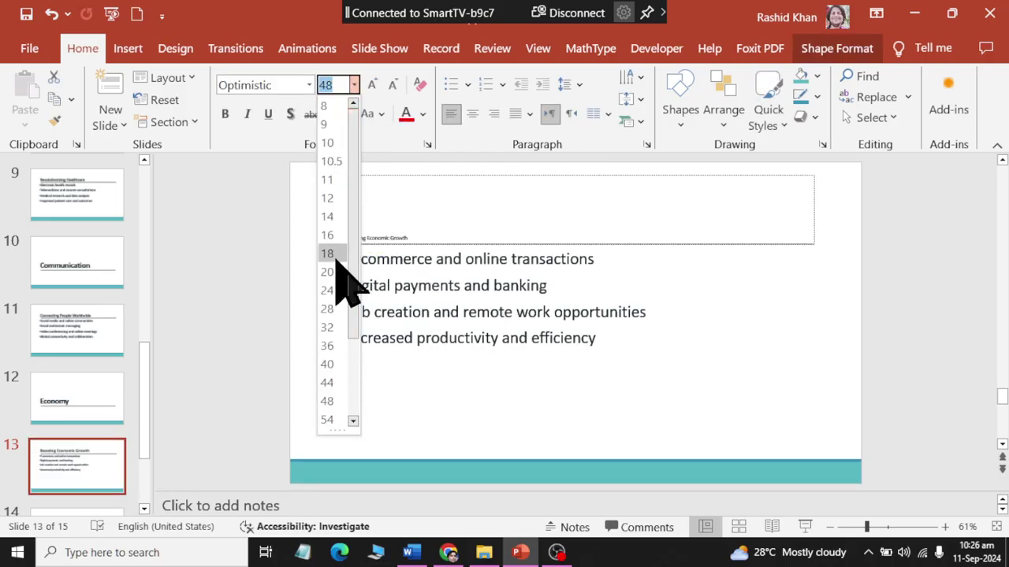
pyautogui.click(331, 367)
# Make slide 13's bullet text 36 pt.
pyautogui.click(387, 315)
pyautogui.hotkey('ctrl', 'a')
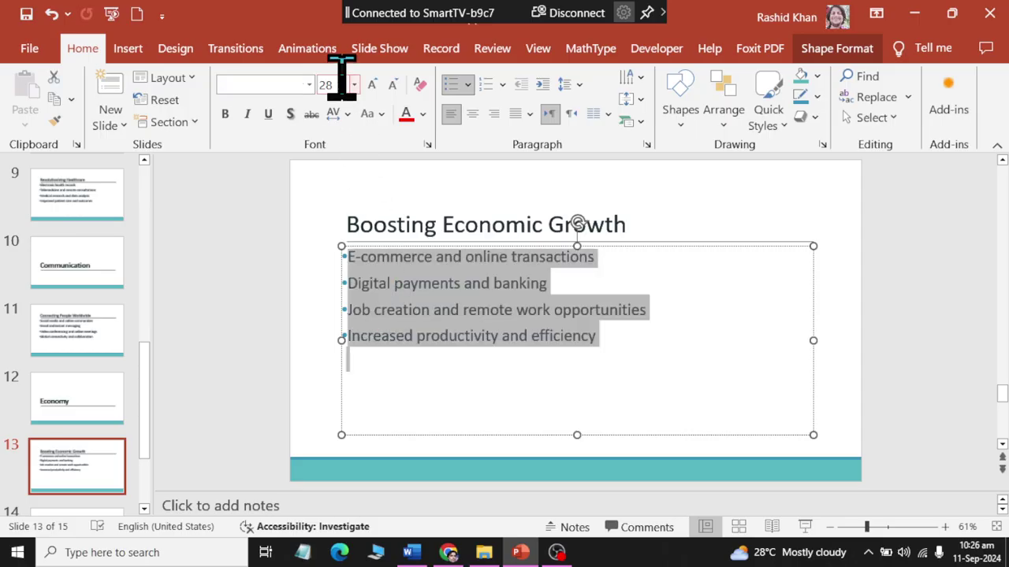
pyautogui.click(354, 85)
pyautogui.click(331, 364)
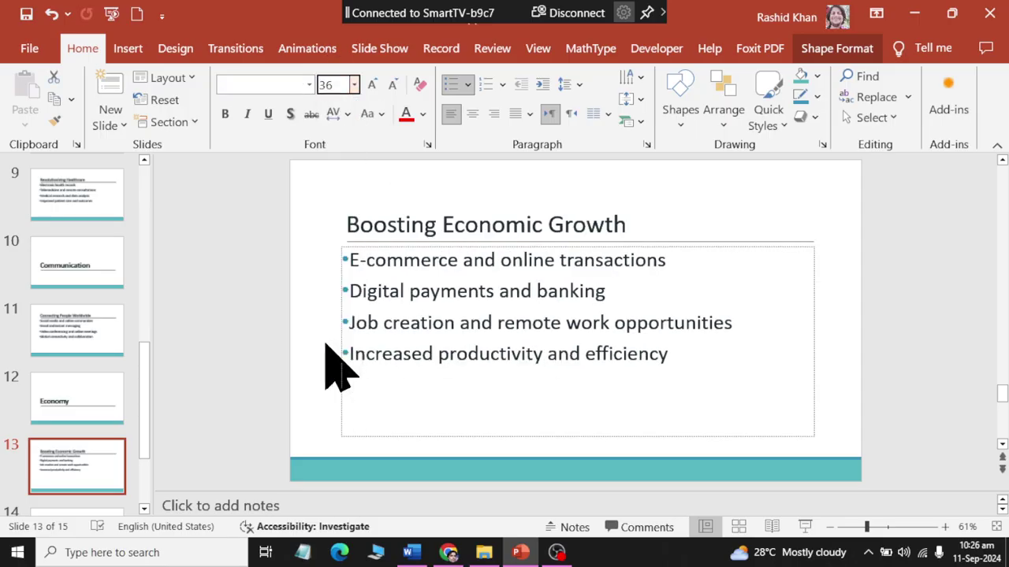
pyautogui.click(89, 479)
pyautogui.scroll(-2, 82, 469)
# Make the bullet text on slide 15, Embracing the Digital Age, 36 pt.
pyautogui.click(95, 405)
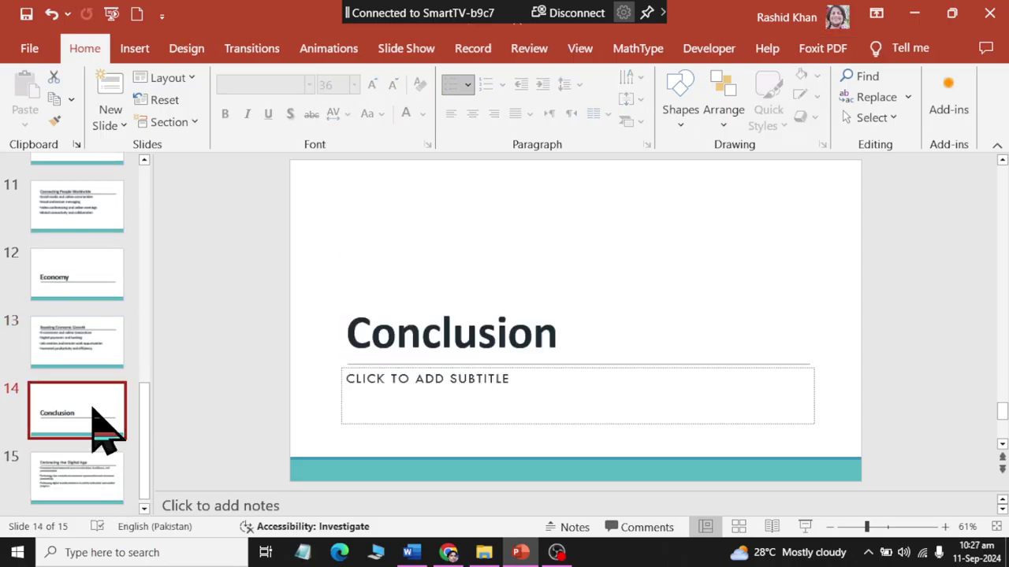
pyautogui.click(397, 330)
pyautogui.click(81, 485)
pyautogui.click(431, 312)
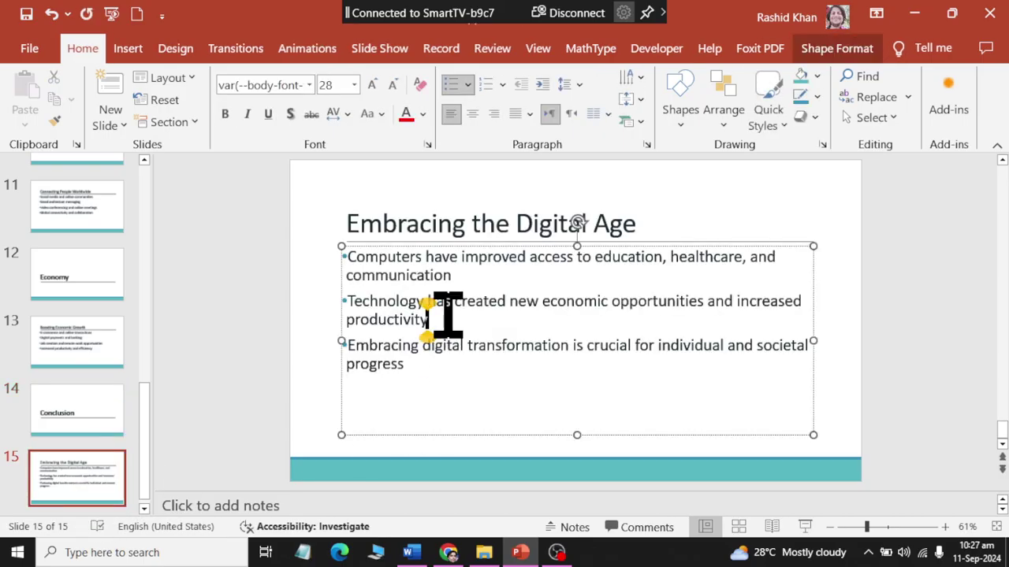
pyautogui.hotkey('ctrl', 'a')
pyautogui.click(353, 85)
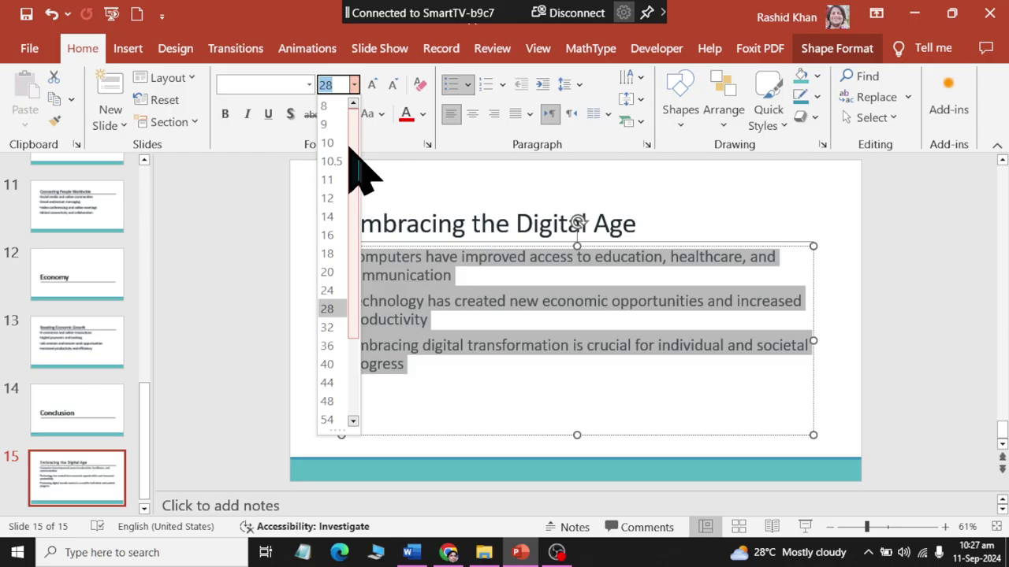
pyautogui.click(333, 361)
# Set slide 15's title to 44 pt.
pyautogui.click(405, 219)
pyautogui.hotkey('ctrl', 'a')
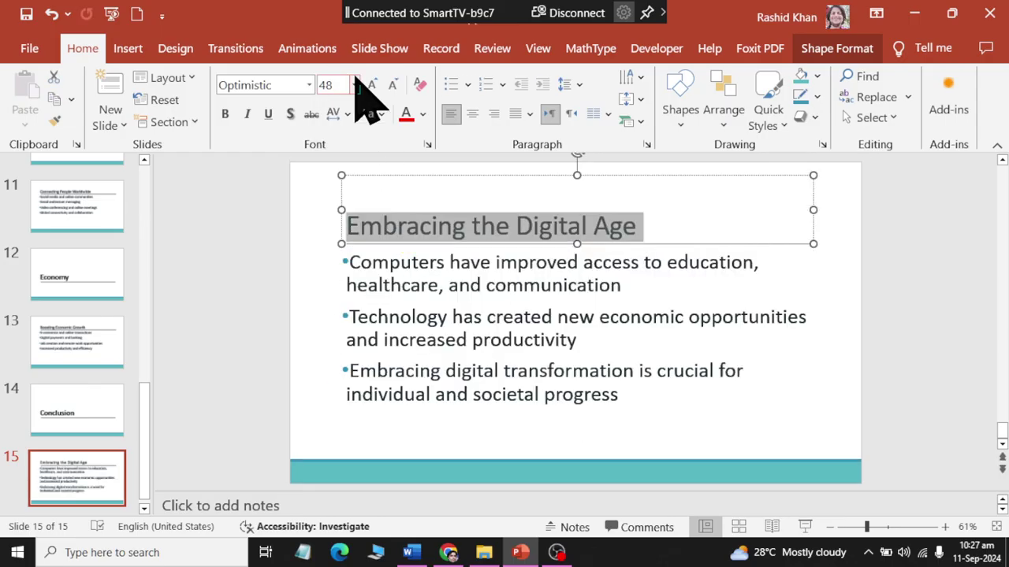
pyautogui.click(353, 85)
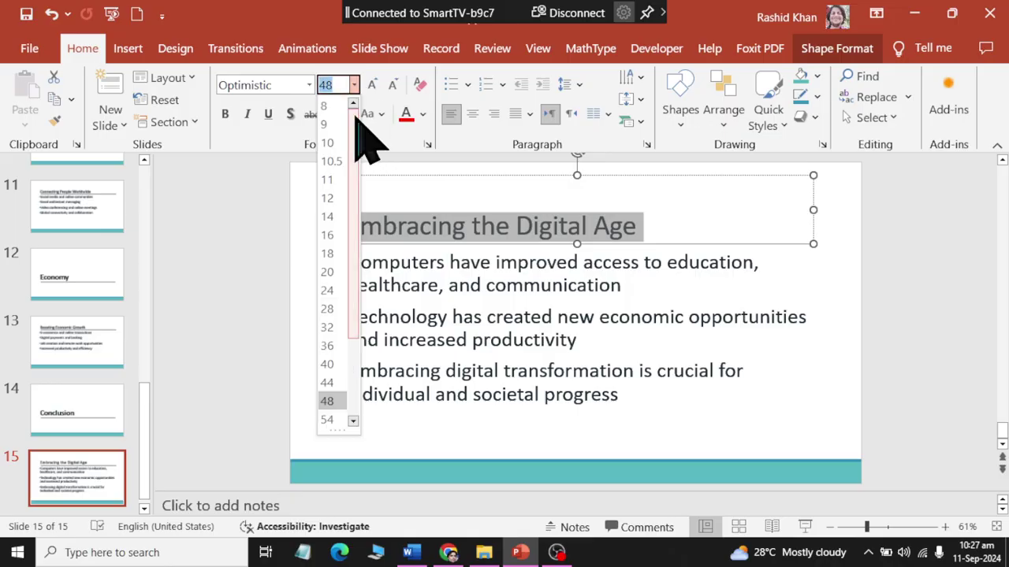
pyautogui.click(327, 382)
pyautogui.moveTo(91, 346); pyautogui.dragTo(103, 398)
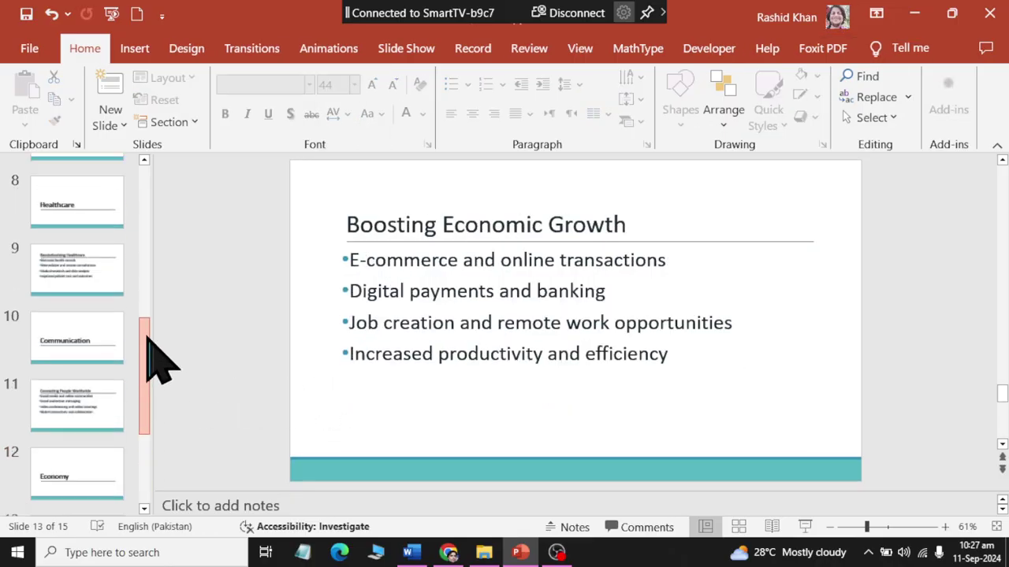
pyautogui.moveTo(147, 430); pyautogui.dragTo(144, 175)
# Set the Contents title on slide 2 to 44 pt.
pyautogui.click(97, 196)
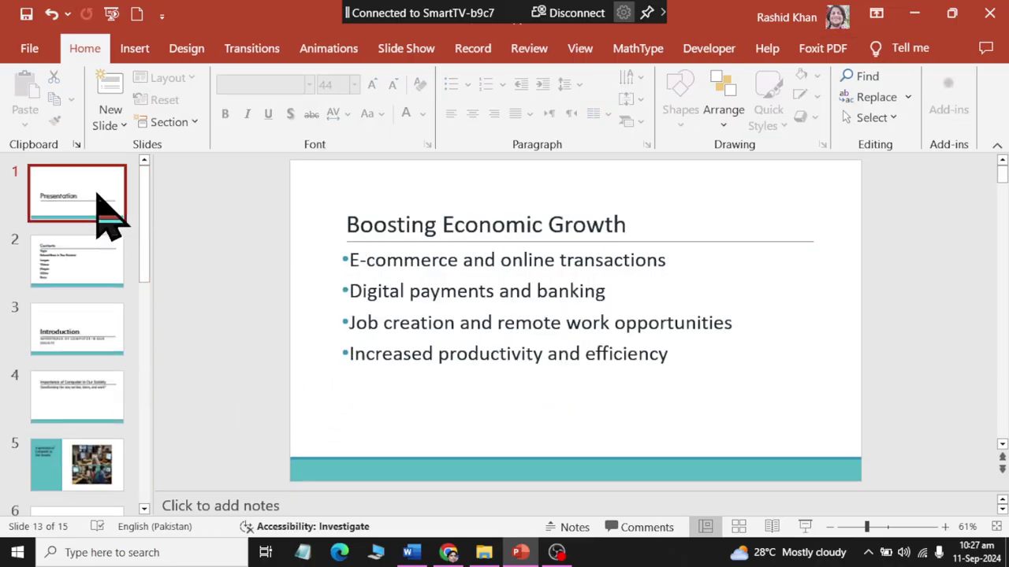
pyautogui.click(106, 271)
pyautogui.click(407, 225)
pyautogui.moveTo(408, 226); pyautogui.dragTo(457, 228)
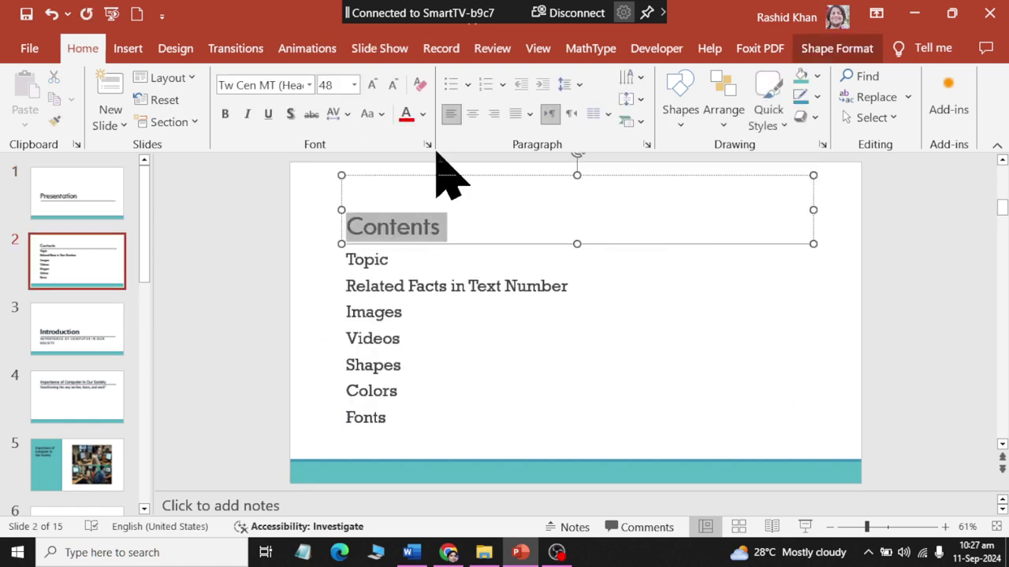
pyautogui.click(355, 85)
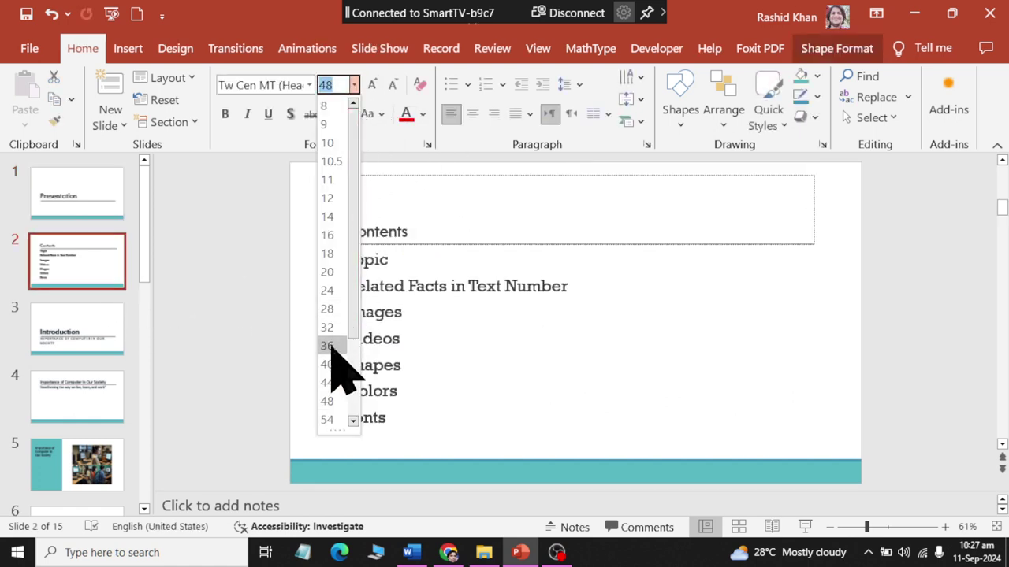
pyautogui.click(339, 394)
# Make the list of topics 36 pt.
pyautogui.click(388, 363)
pyautogui.hotkey('ctrl', 'a')
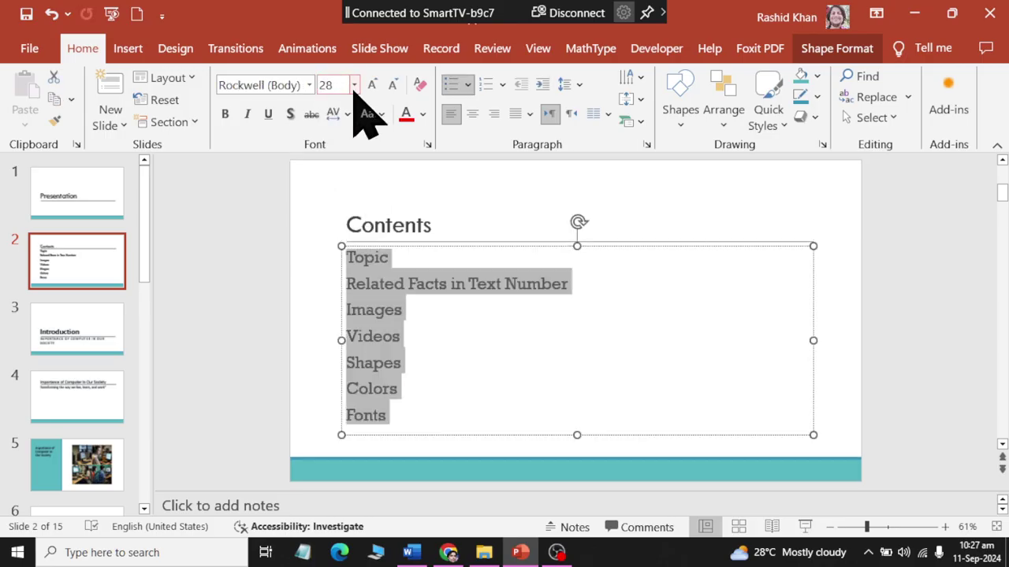
pyautogui.click(354, 85)
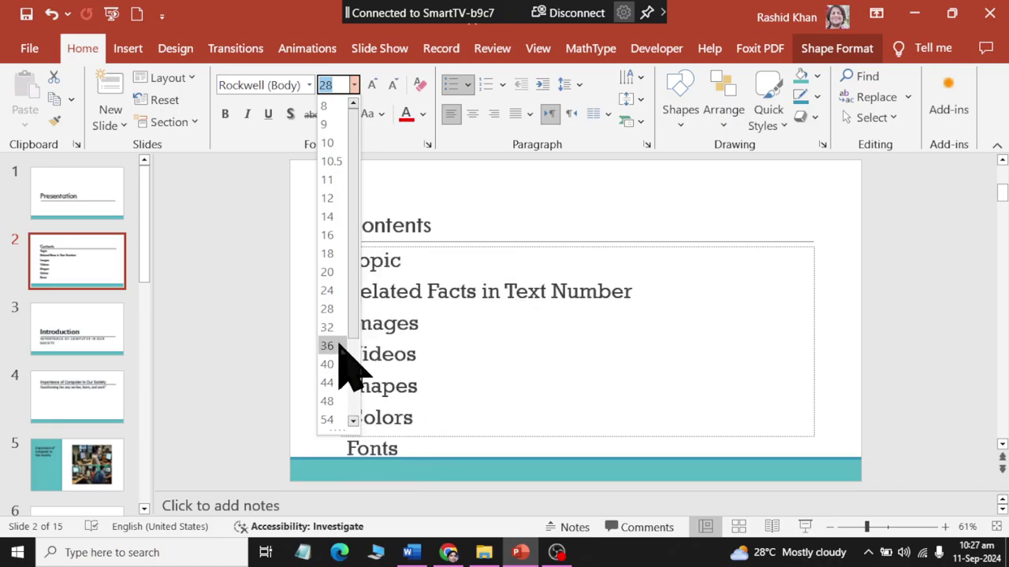
pyautogui.click(335, 345)
pyautogui.click(426, 382)
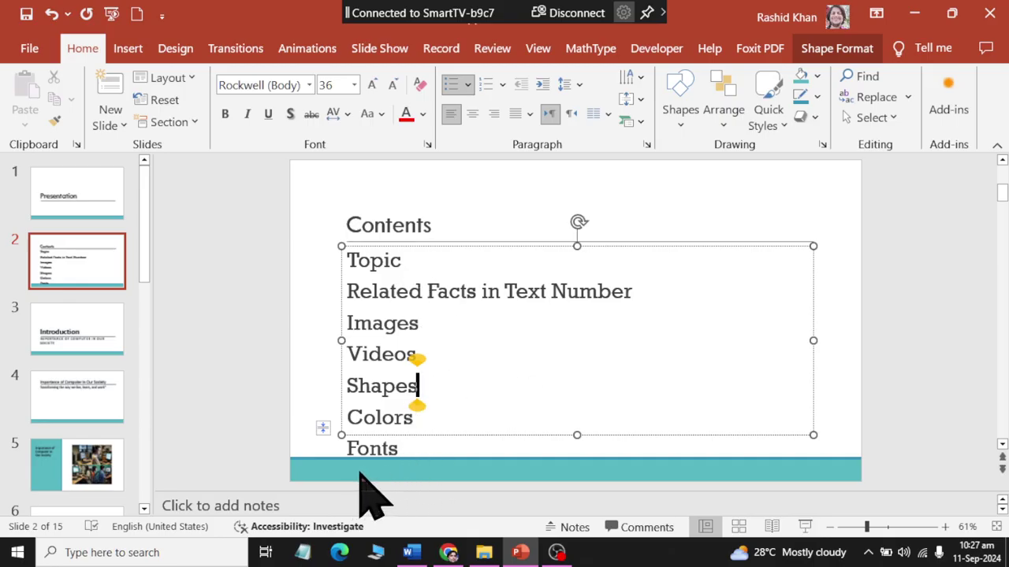
pyautogui.click(424, 354)
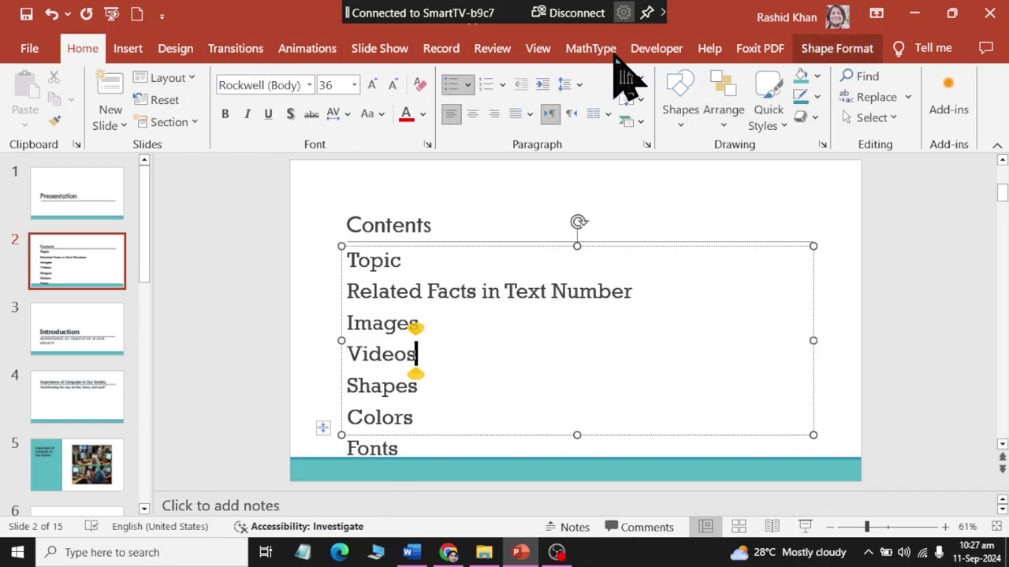
# Switch the Contents slide to Two Content and move Videos, Shapes, Colors and Fonts into the right column.
pyautogui.click(170, 79)
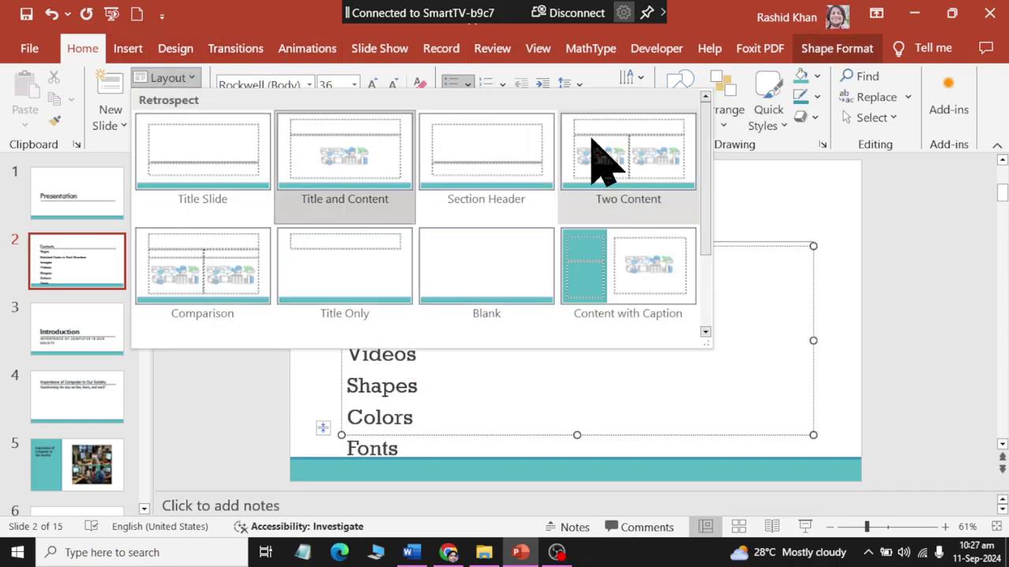
pyautogui.click(666, 161)
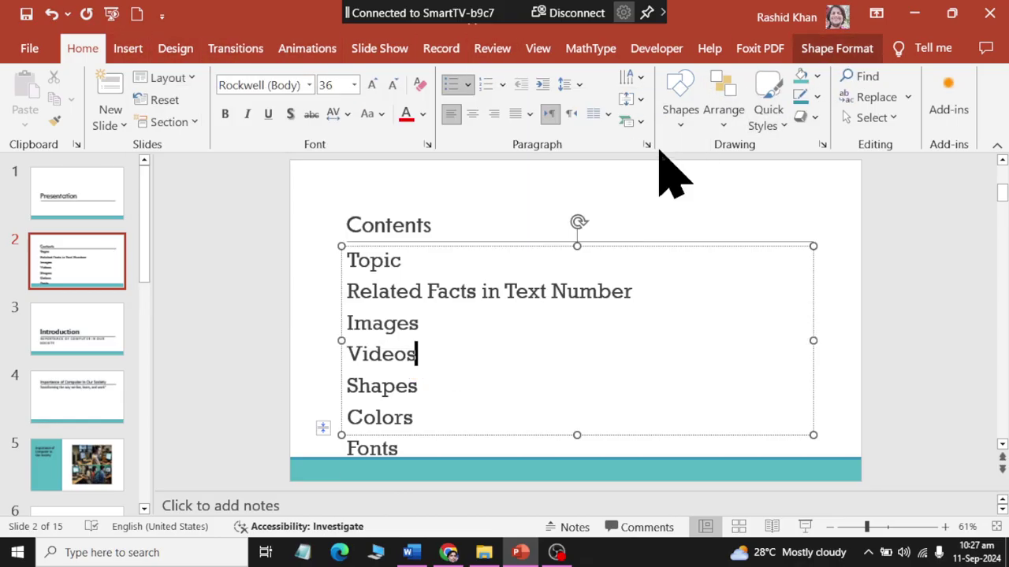
pyautogui.click(415, 376)
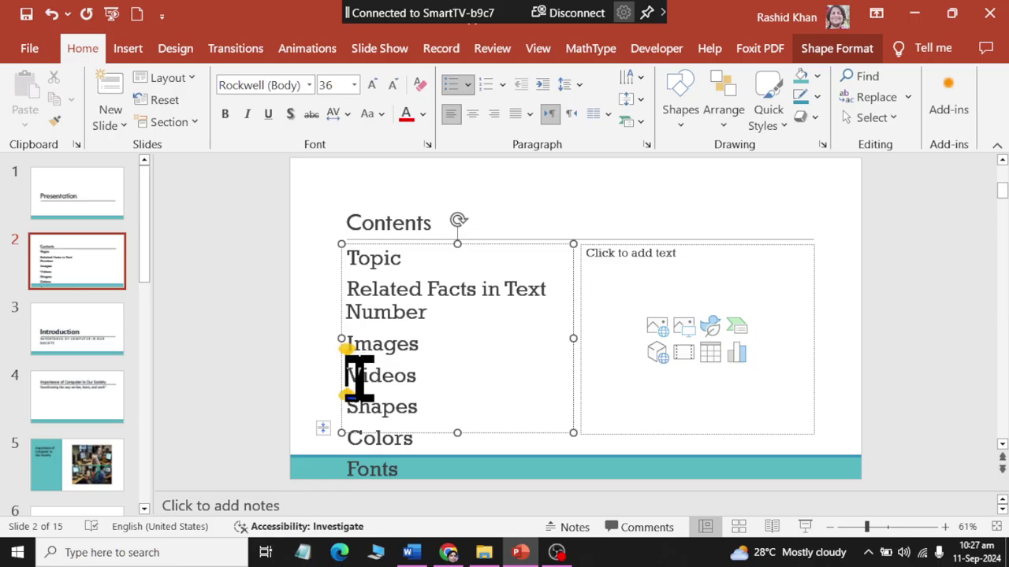
pyautogui.moveTo(360, 376)
pyautogui.mouseDown()
pyautogui.moveTo(394, 416)
pyautogui.moveTo(417, 482)
pyautogui.mouseUp()
pyautogui.click(360, 400)
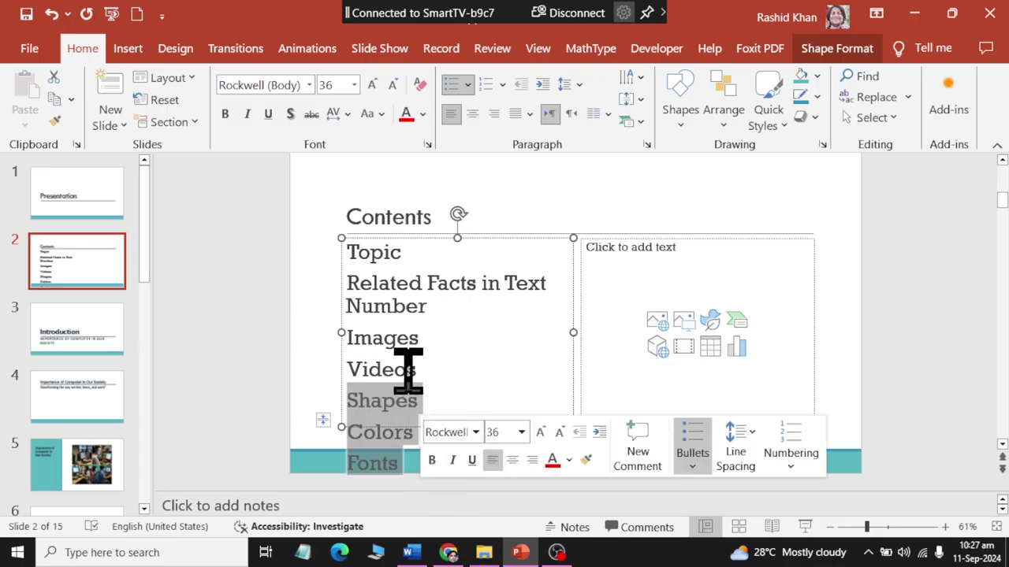
pyautogui.click(351, 356)
pyautogui.moveTo(350, 359); pyautogui.dragTo(405, 465)
pyautogui.hotkey('ctrl', 'c')
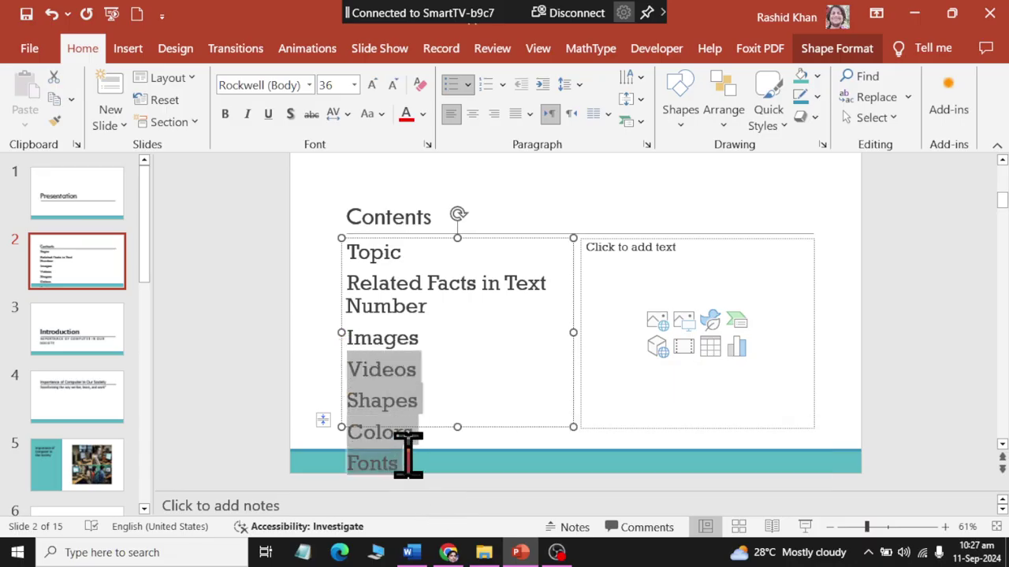
pyautogui.press('BackSpace')
pyautogui.click(650, 274)
pyautogui.hotkey('ctrl', 'v')
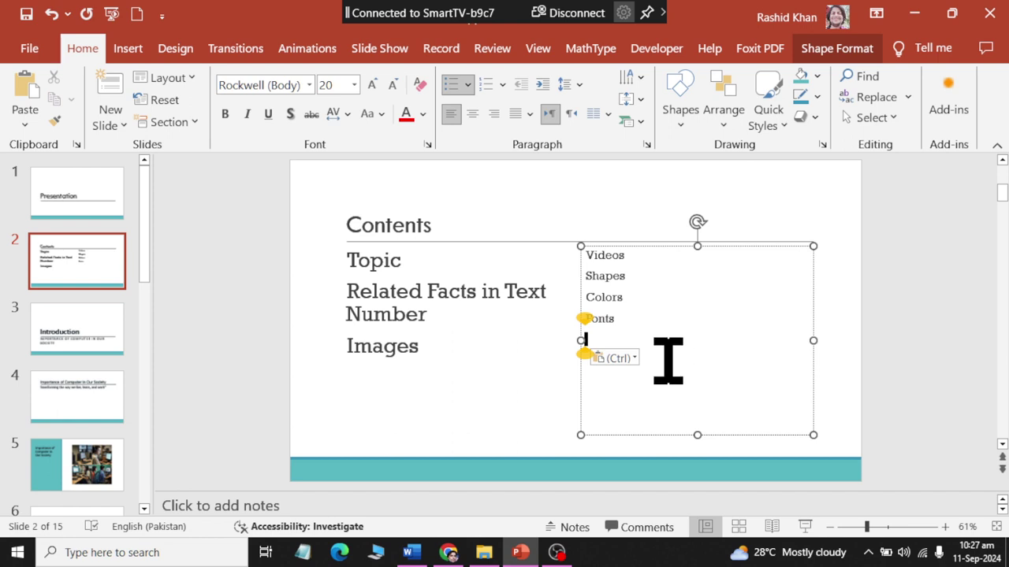
# Set the right-column items to font size 36, then select the left column's text.
pyautogui.hotkey('ctrl', 'a')
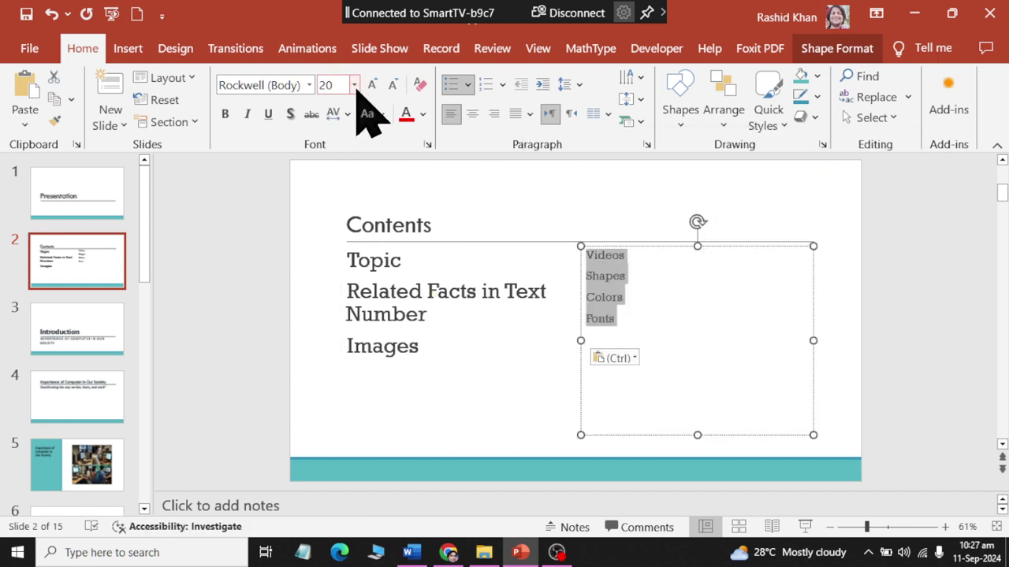
pyautogui.click(354, 85)
pyautogui.click(331, 349)
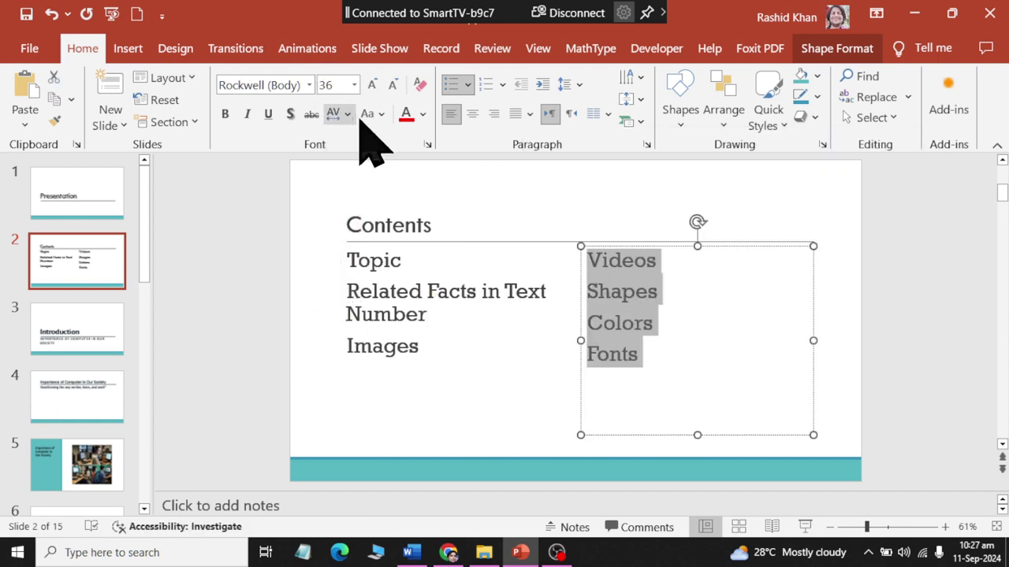
pyautogui.click(383, 346)
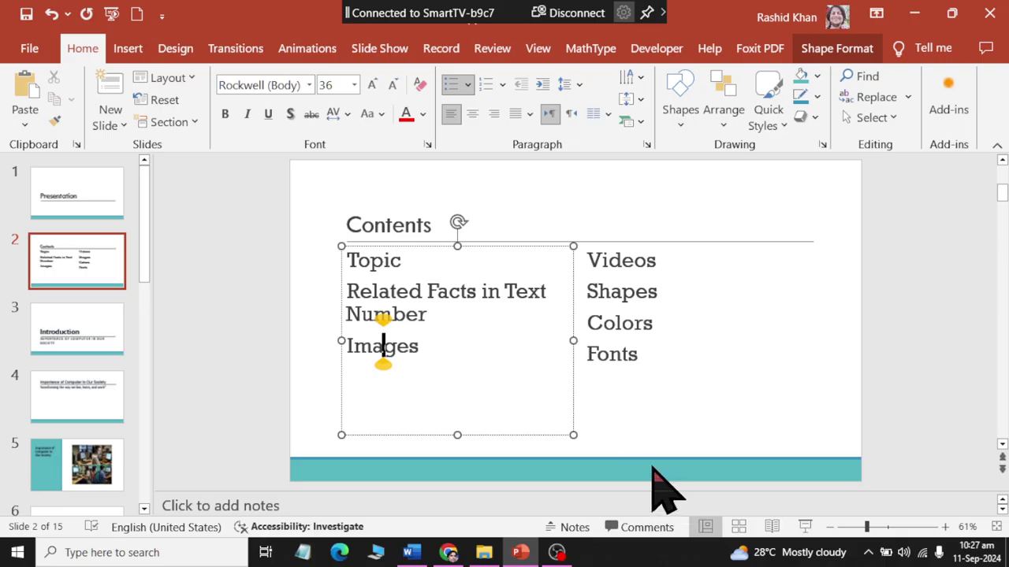
pyautogui.moveTo(495, 350); pyautogui.dragTo(316, 259)
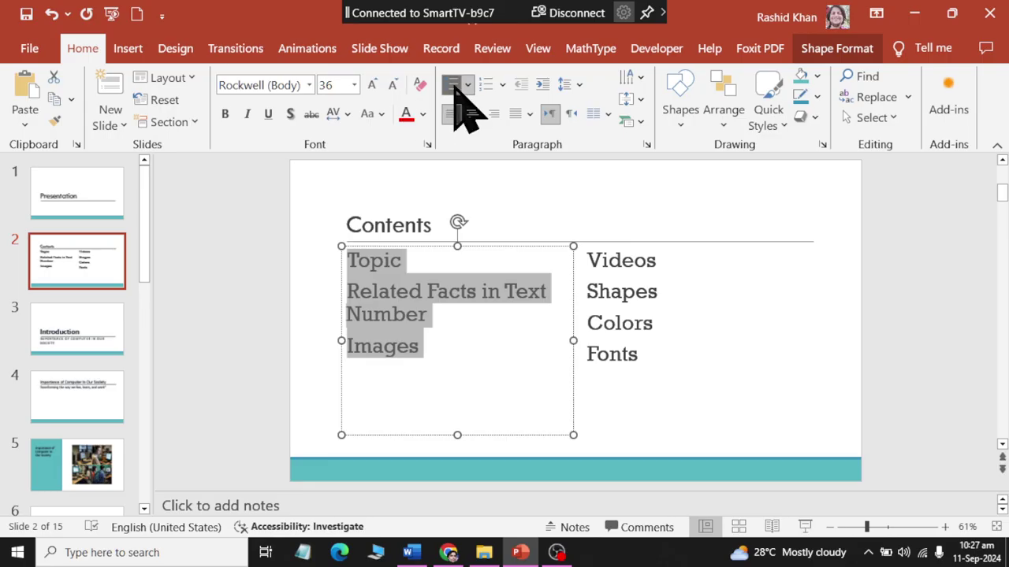
# Give the left-column list filled round bullets.
pyautogui.click(428, 264)
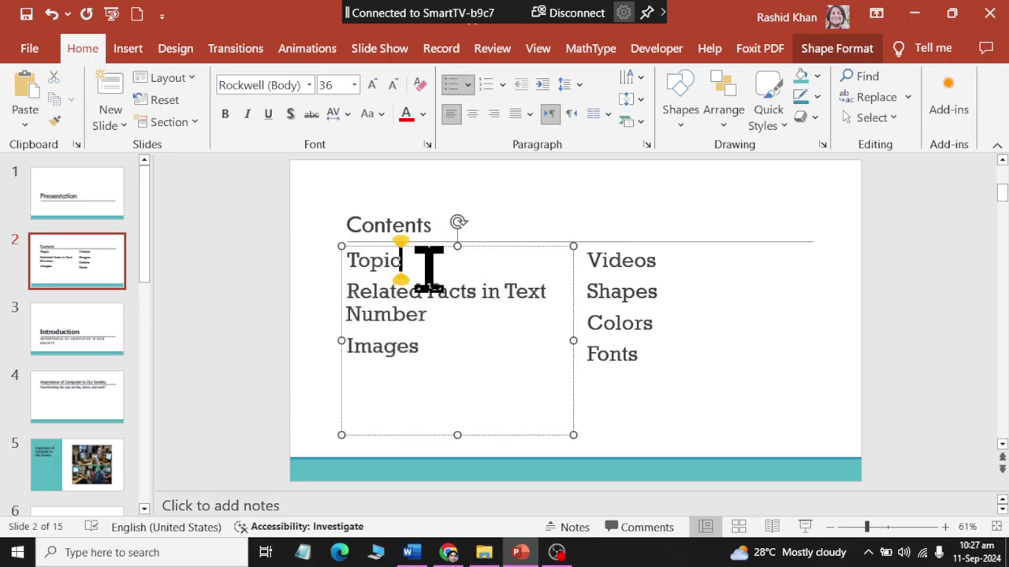
pyautogui.press('Return')
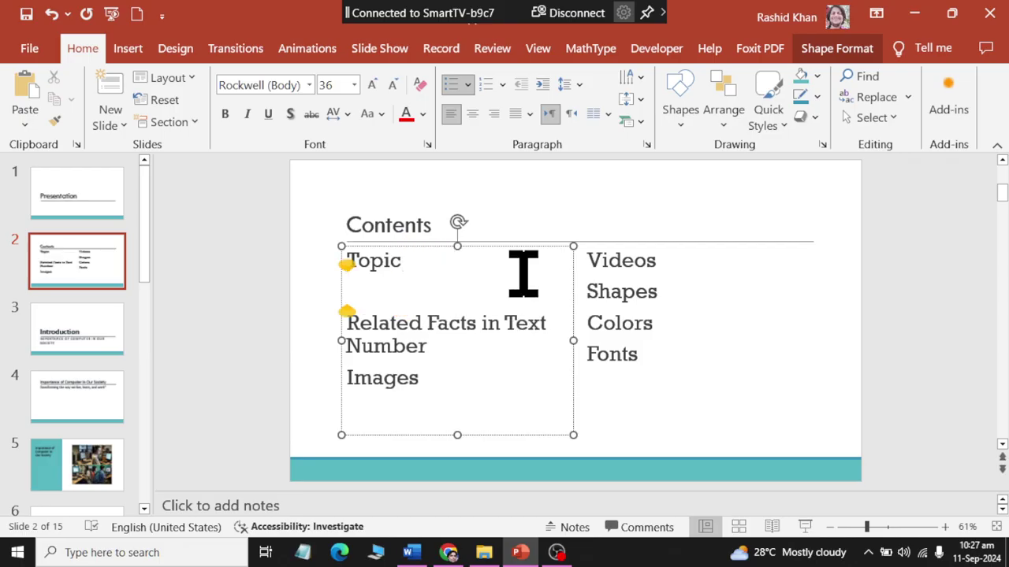
pyautogui.press('BackSpace')
pyautogui.press('Down')
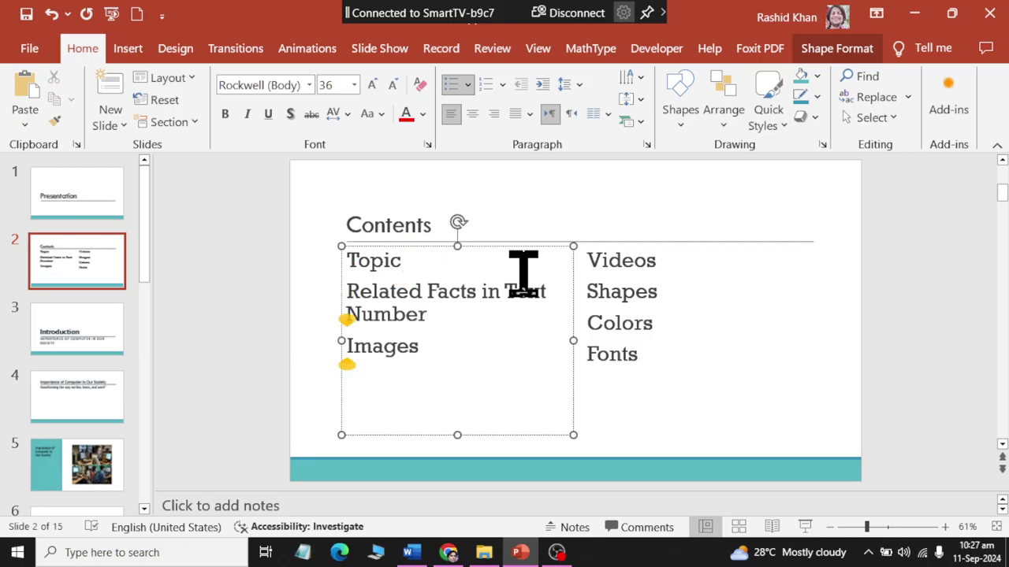
pyautogui.click(469, 346)
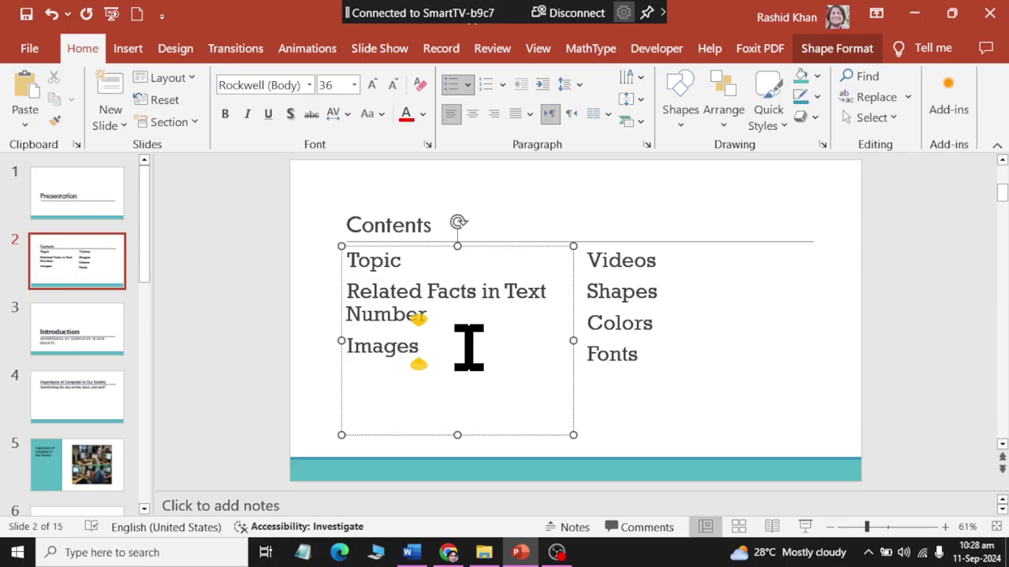
pyautogui.hotkey('ctrl', 'a')
pyautogui.click(467, 84)
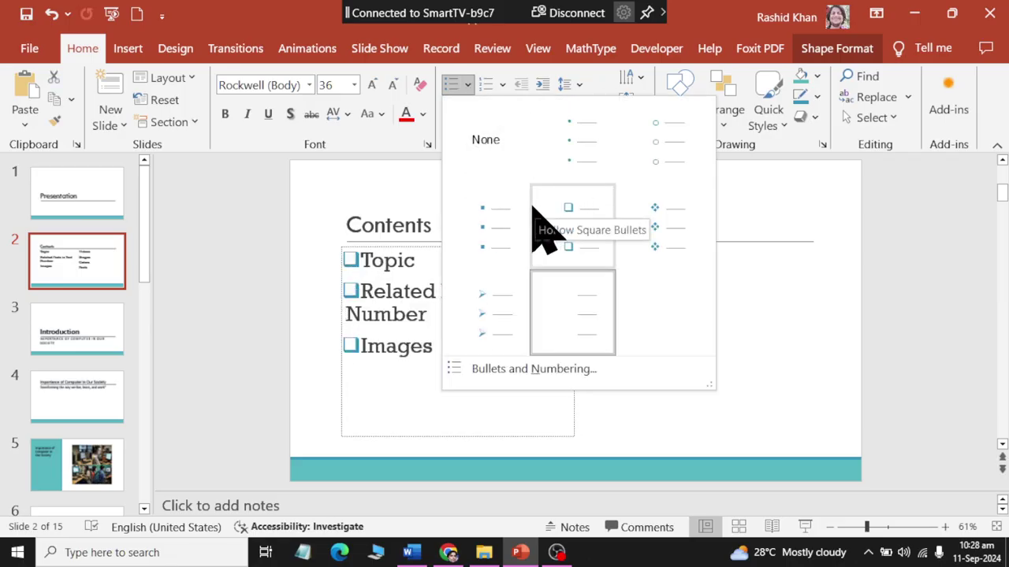
pyautogui.click(566, 135)
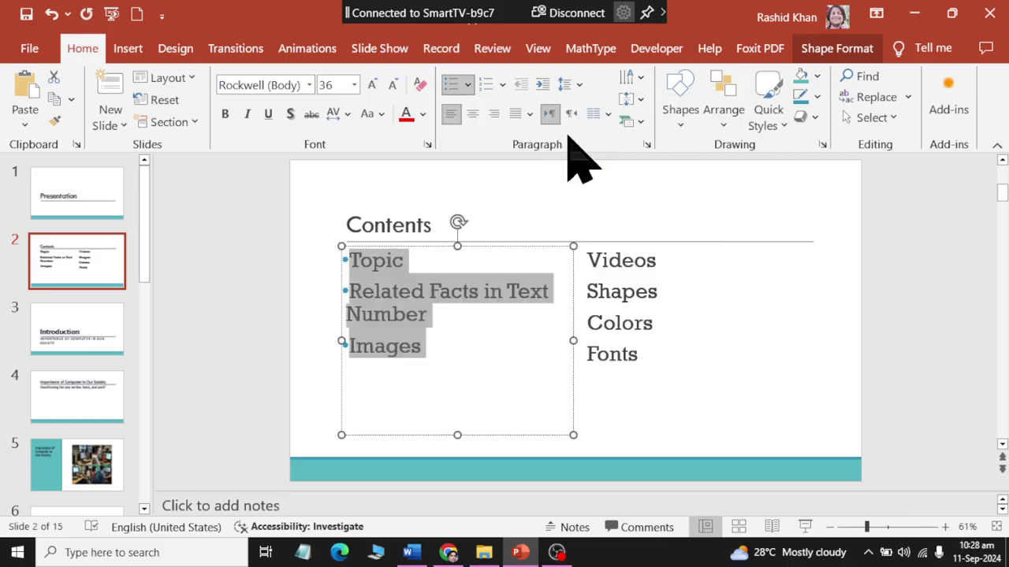
# Give Videos, Shapes, Colors and Fonts in the right column filled round bullets, then deselect.
pyautogui.moveTo(642, 359); pyautogui.dragTo(586, 254)
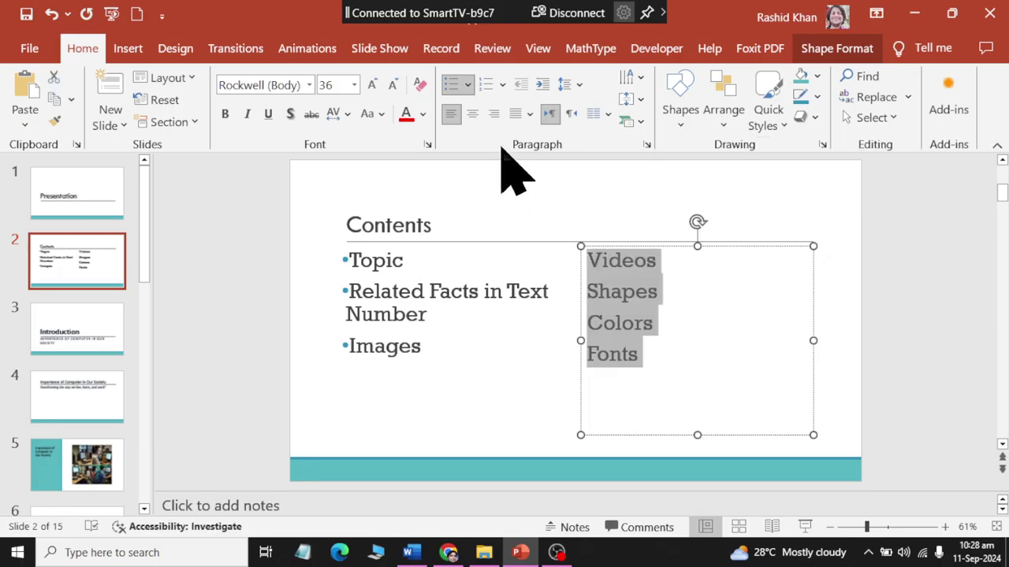
pyautogui.click(467, 85)
pyautogui.click(587, 177)
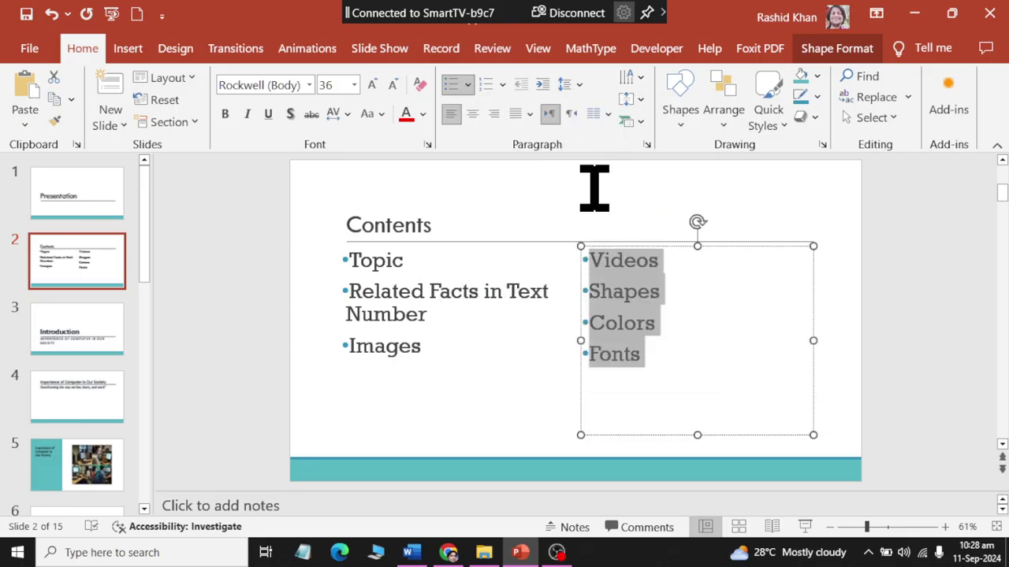
pyautogui.click(584, 356)
pyautogui.click(468, 492)
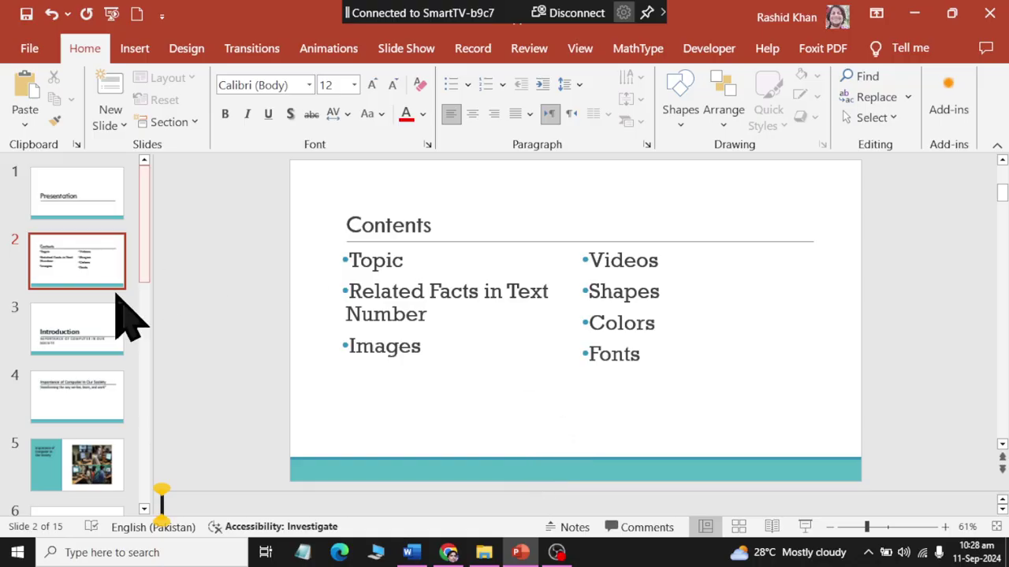
# Widen the Introduction slide's subtitle box and set its text to 40 pt.
pyautogui.click(57, 341)
pyautogui.click(405, 383)
pyautogui.moveTo(455, 398); pyautogui.dragTo(350, 382)
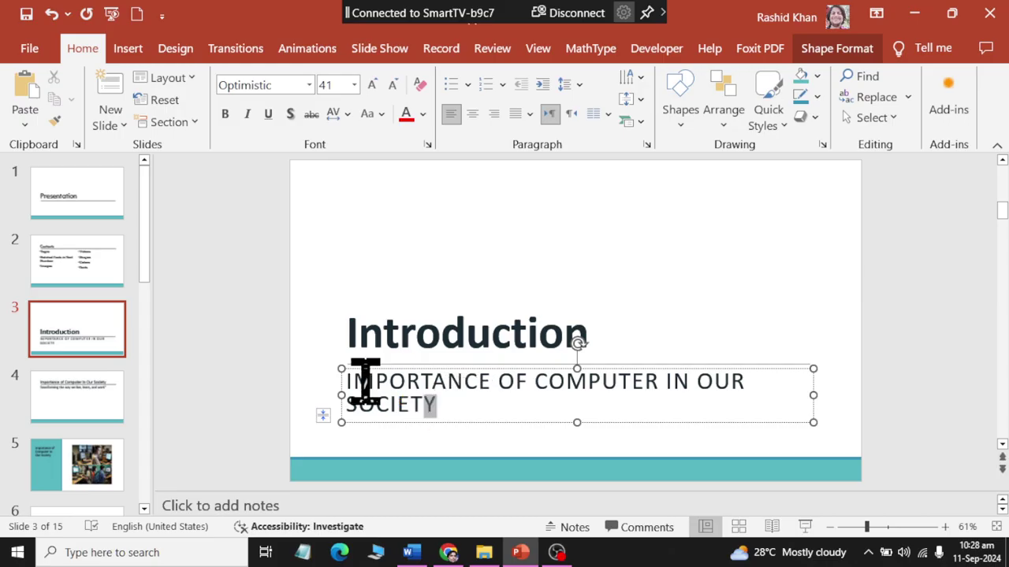
pyautogui.click(813, 389)
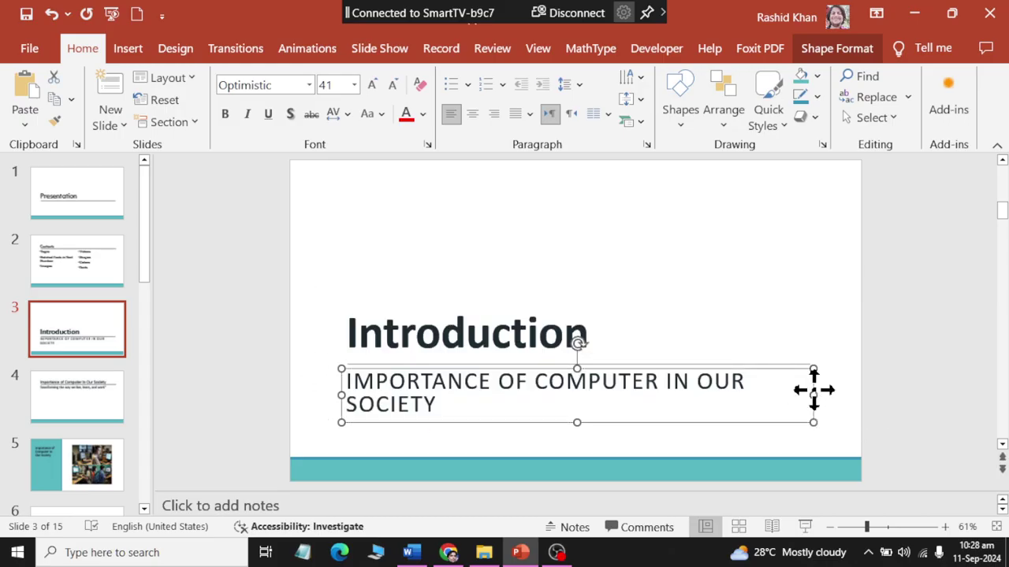
pyautogui.moveTo(814, 391)
pyautogui.mouseDown()
pyautogui.moveTo(859, 396)
pyautogui.moveTo(837, 397)
pyautogui.mouseUp()
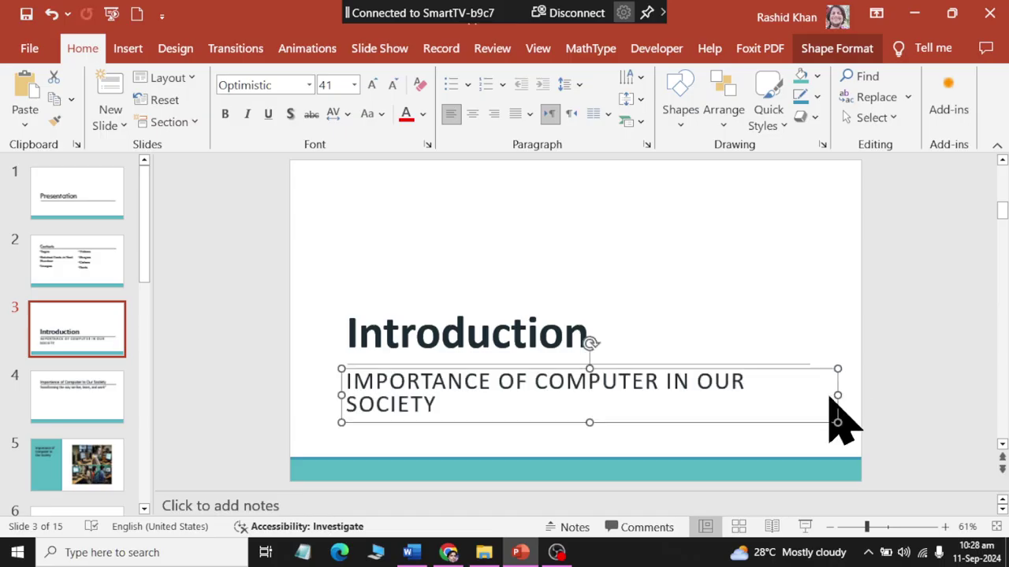
pyautogui.moveTo(428, 410)
pyautogui.mouseDown()
pyautogui.moveTo(363, 392)
pyautogui.moveTo(304, 209)
pyautogui.mouseUp()
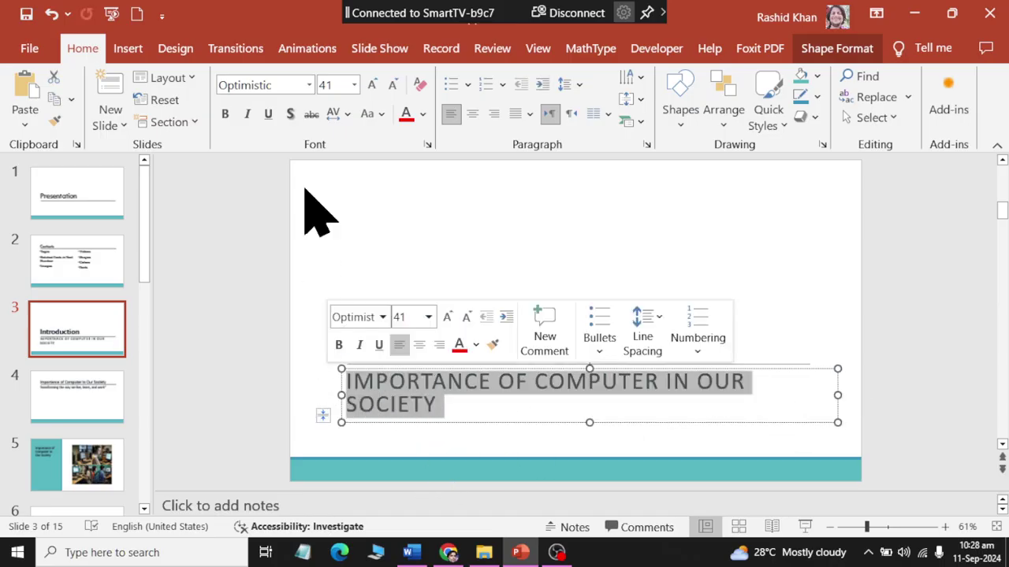
pyautogui.click(326, 84)
pyautogui.write('40')
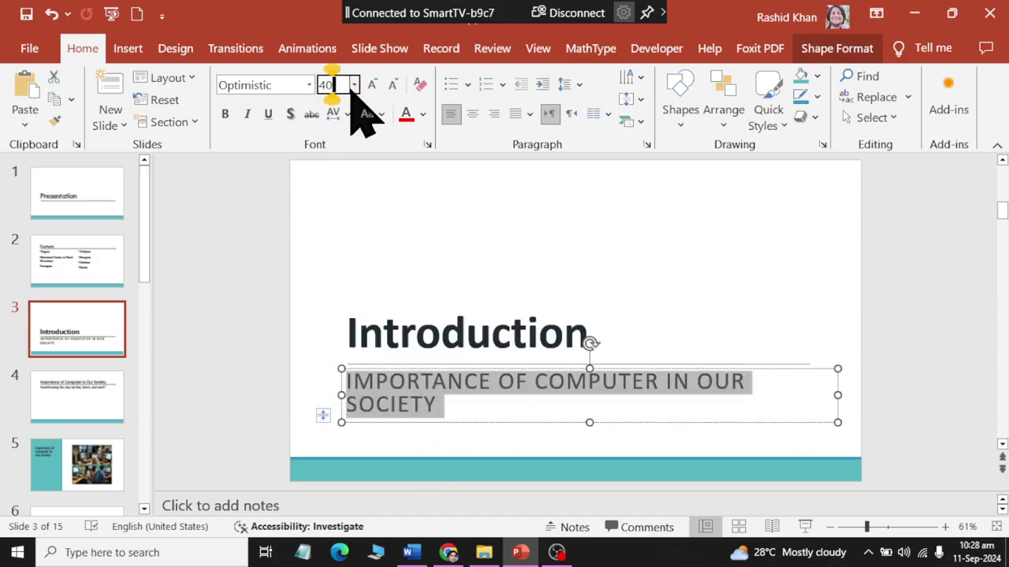
pyautogui.press('Return')
pyautogui.click(539, 334)
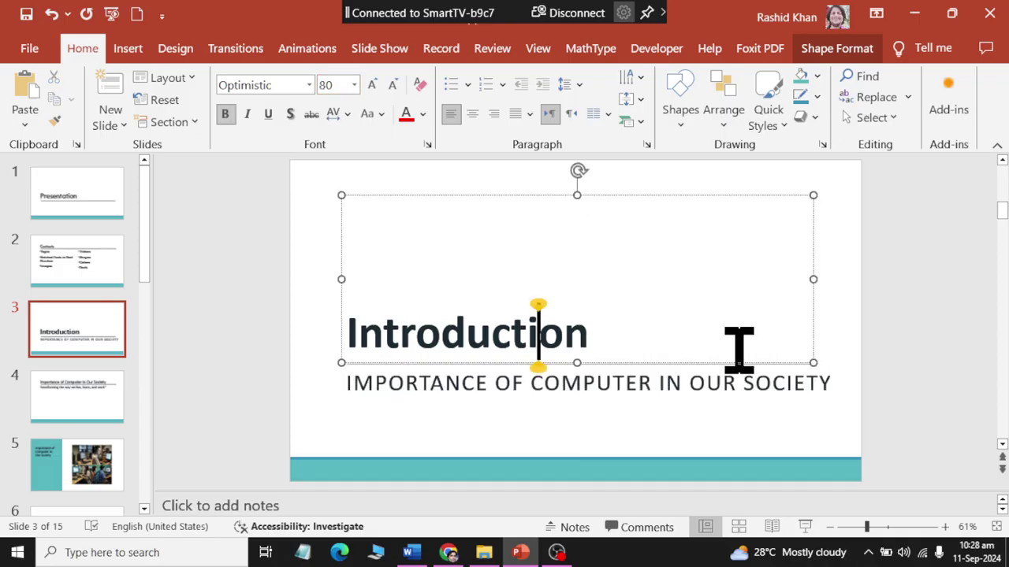
pyautogui.click(896, 428)
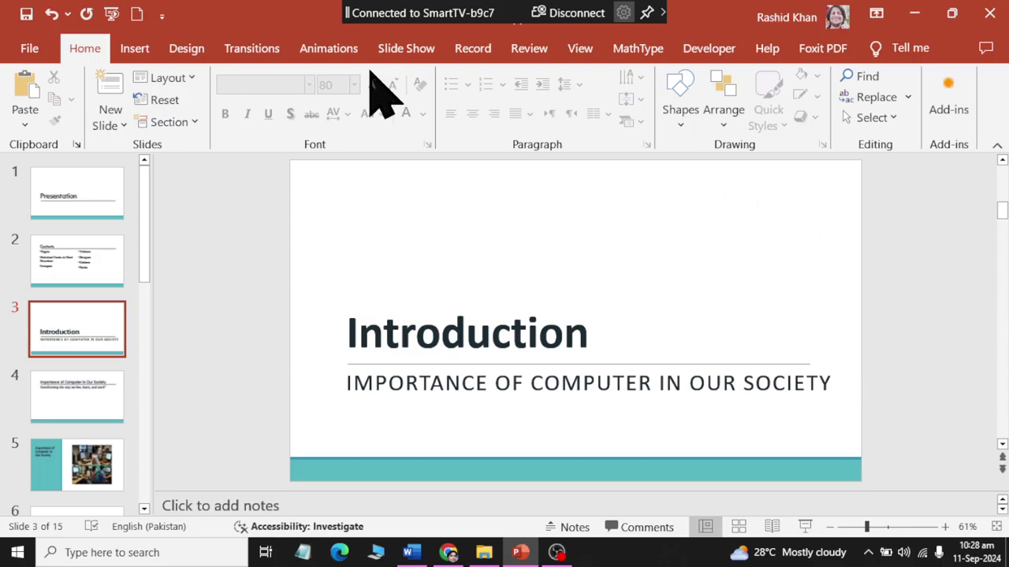
# Save the presentation and start the slide show from the Presentation title slide.
pyautogui.click(28, 14)
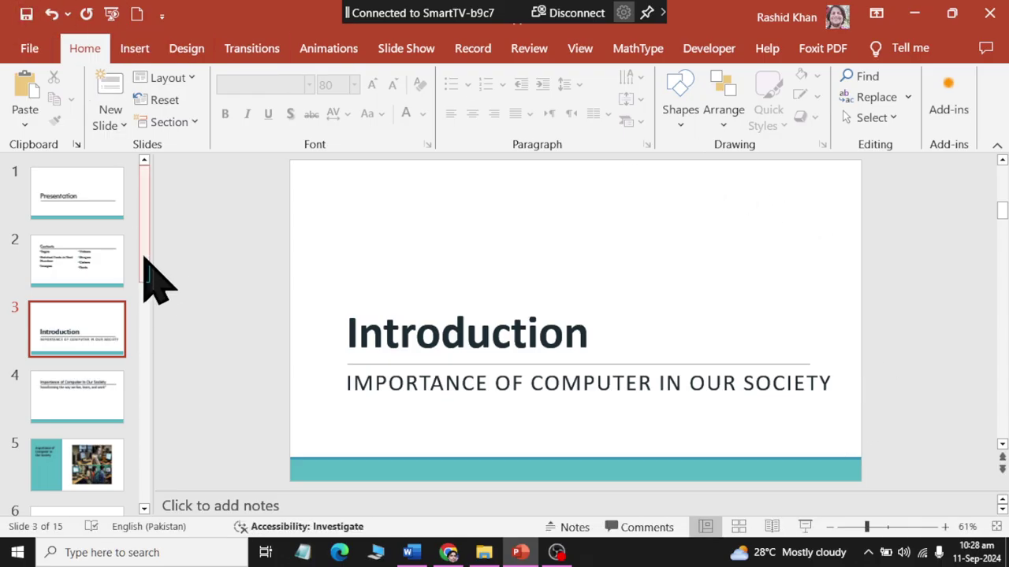
pyautogui.moveTo(146, 271)
pyautogui.mouseDown()
pyautogui.moveTo(146, 425)
pyautogui.moveTo(162, 221)
pyautogui.mouseUp()
pyautogui.click(69, 217)
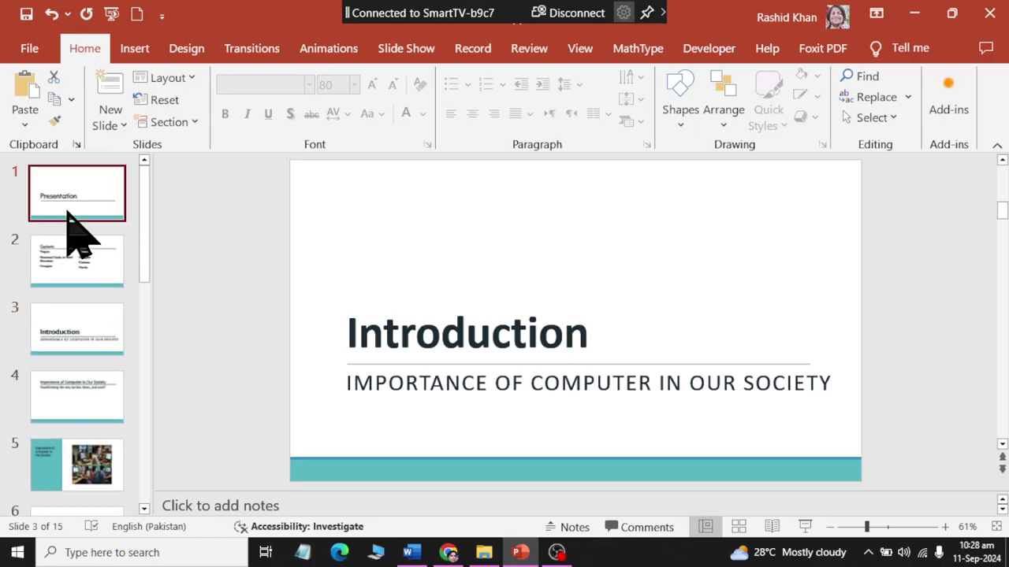
pyautogui.click(802, 527)
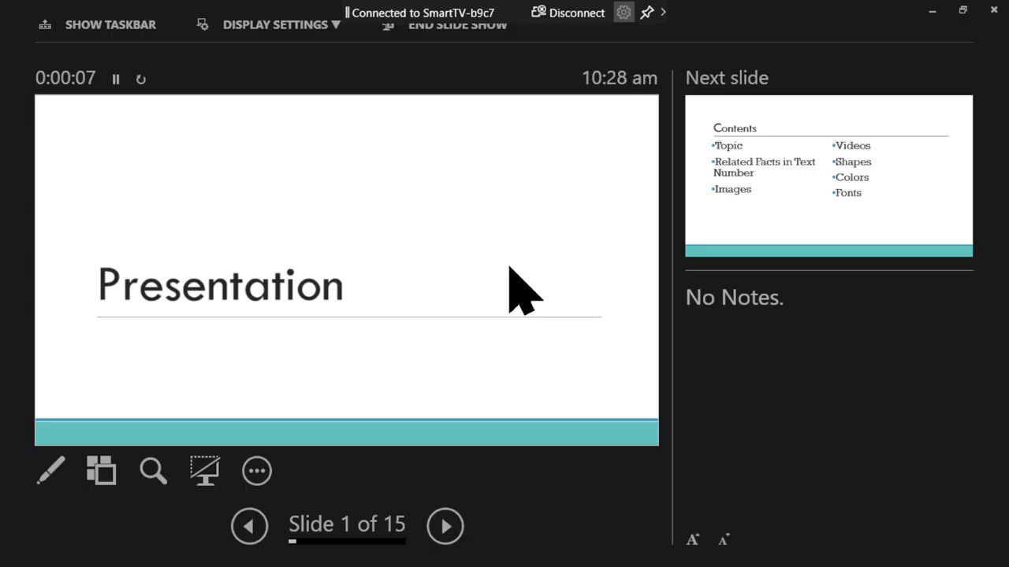
# Advance from Contents through Embracing the Digital Age to the end screen, then exit the show.
pyautogui.click(510, 268)
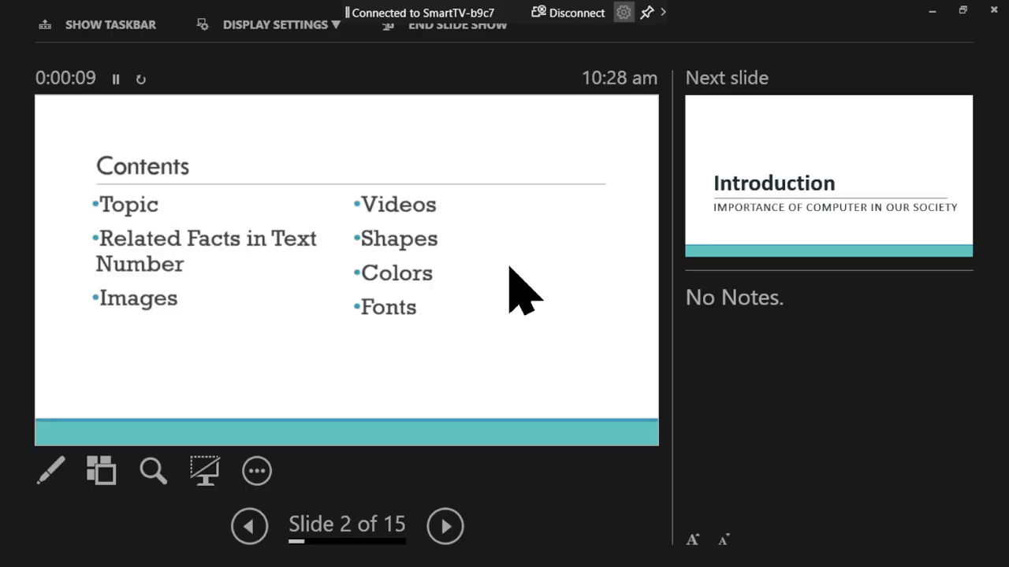
pyautogui.click(509, 268)
pyautogui.click(510, 268)
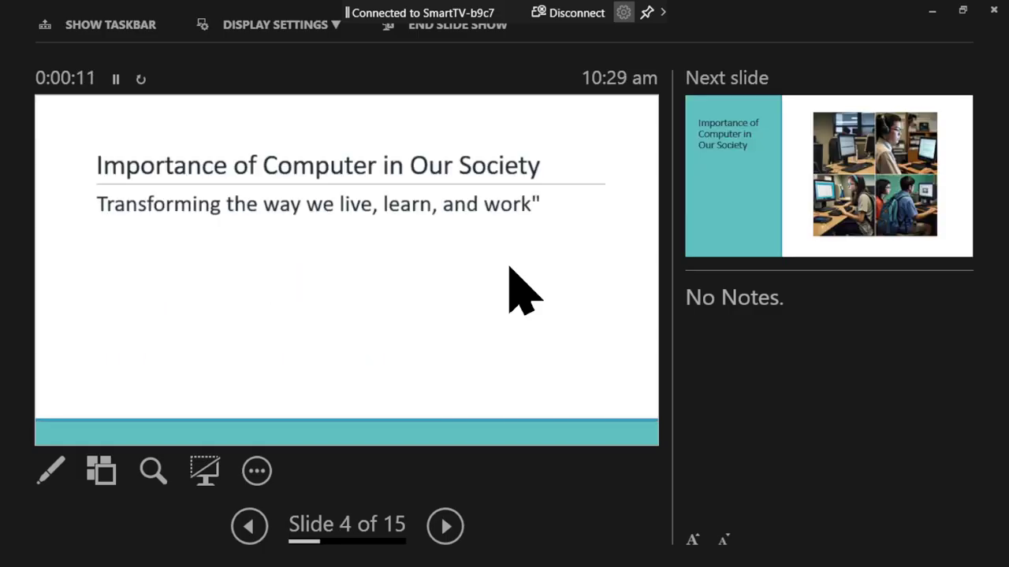
pyautogui.click(509, 268)
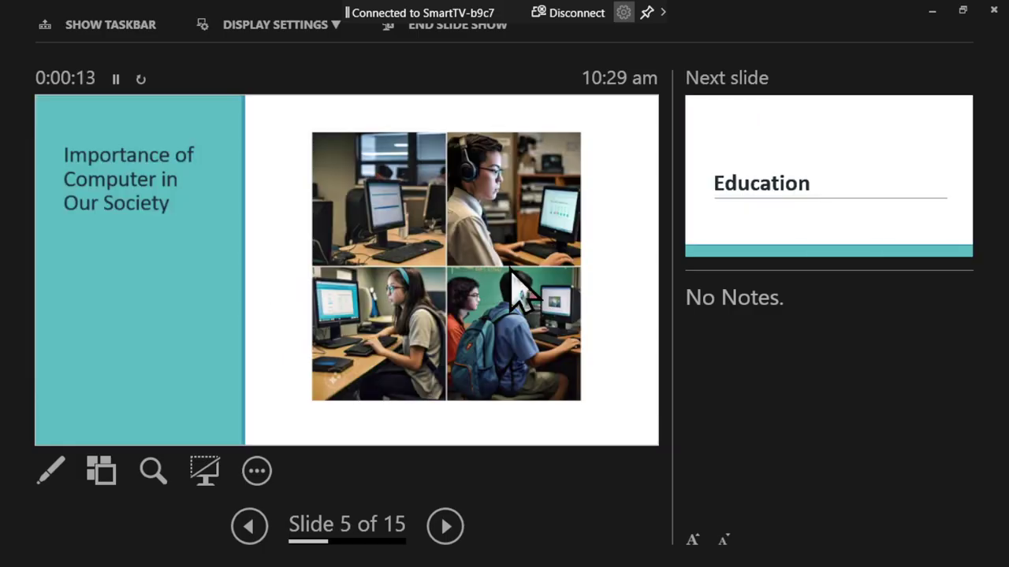
pyautogui.click(510, 268)
pyautogui.click(510, 268)
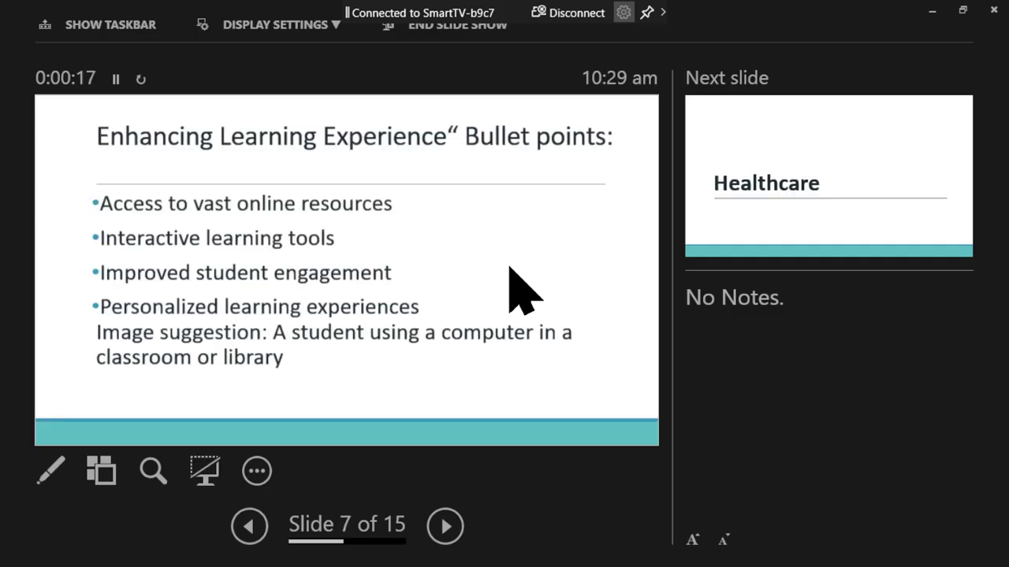
pyautogui.click(510, 268)
pyautogui.click(510, 268)
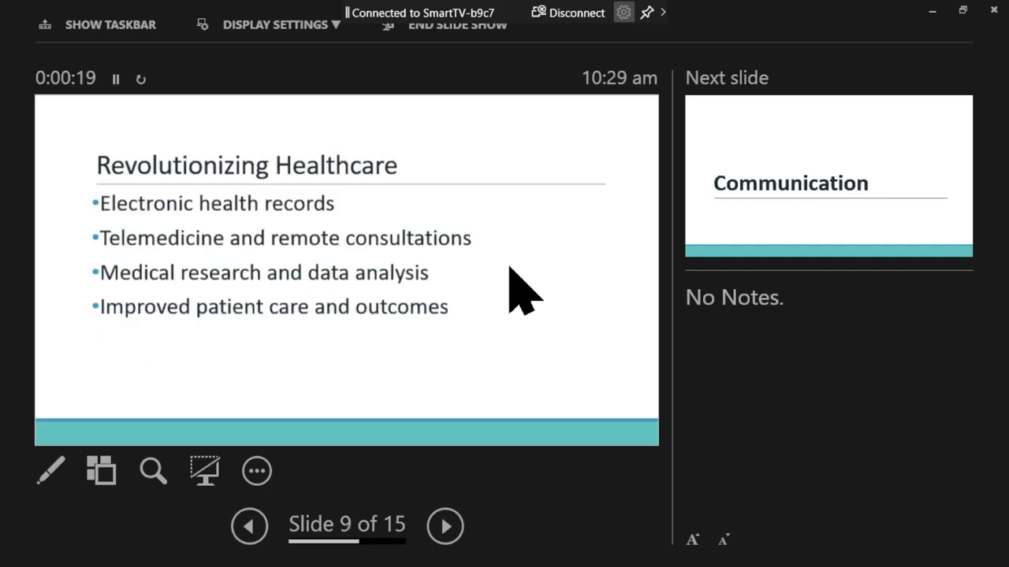
pyautogui.click(510, 268)
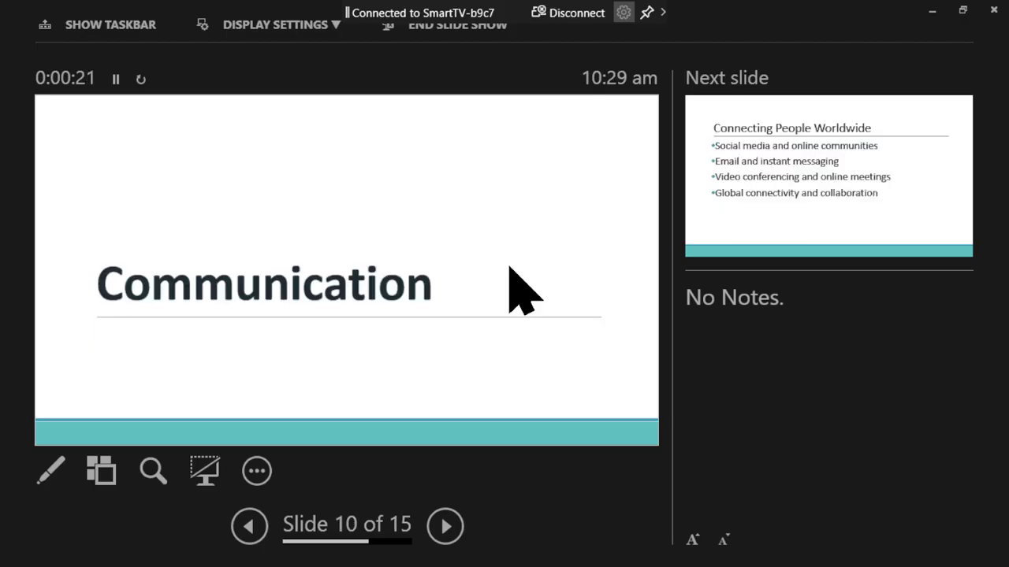
pyautogui.click(509, 268)
pyautogui.click(510, 268)
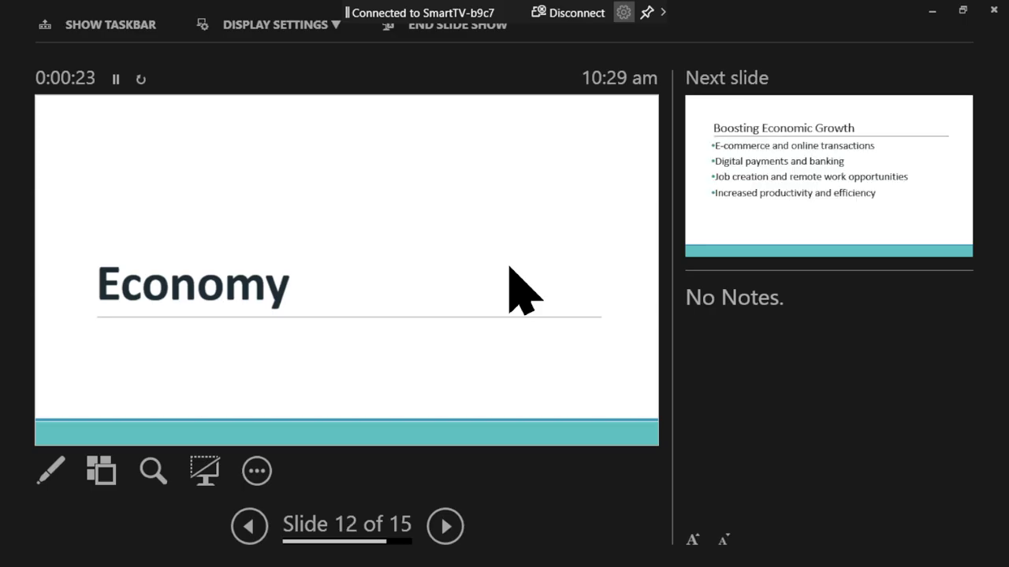
pyautogui.click(510, 268)
pyautogui.click(510, 269)
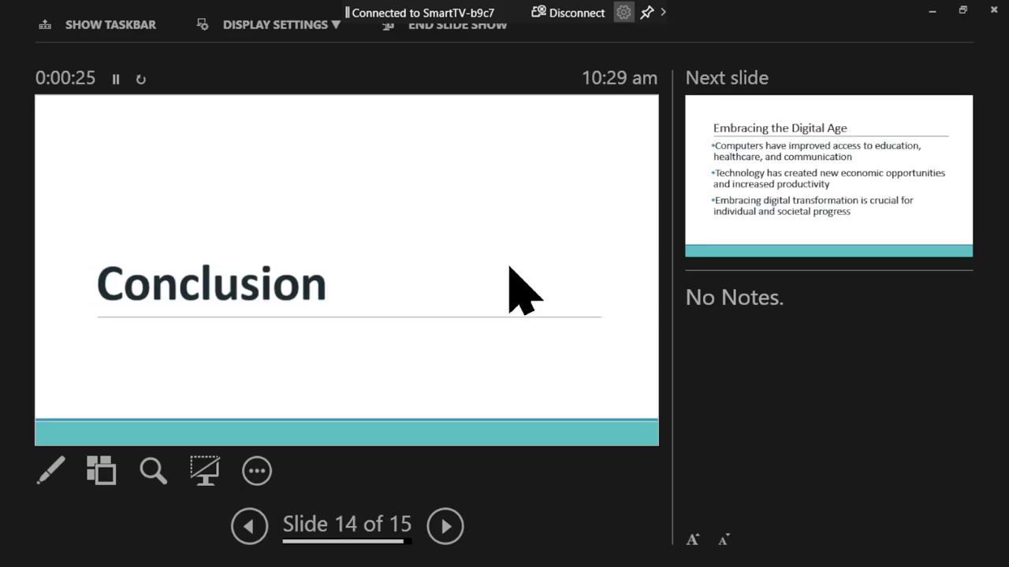
pyautogui.click(510, 269)
pyautogui.click(511, 272)
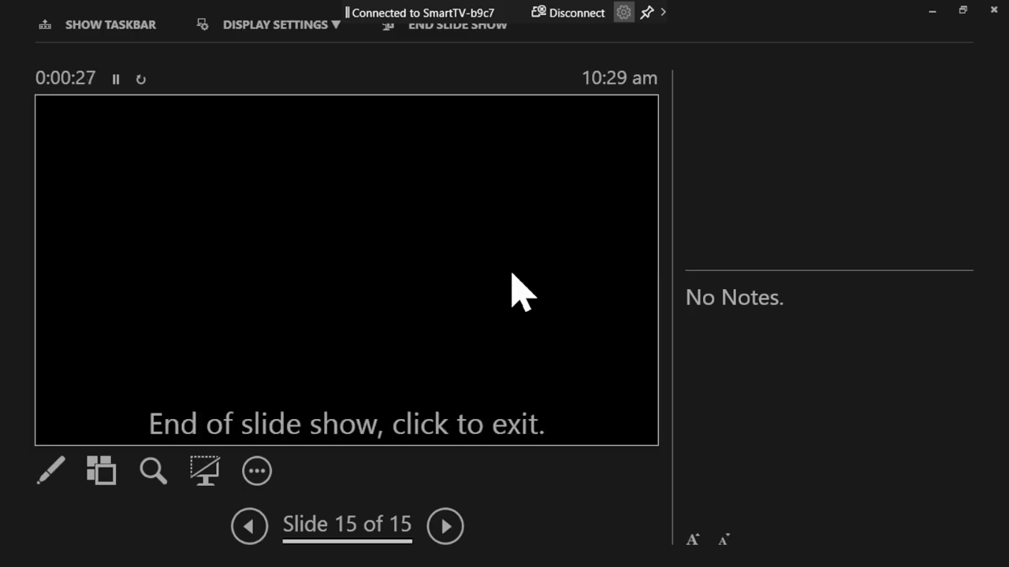
pyautogui.click(513, 274)
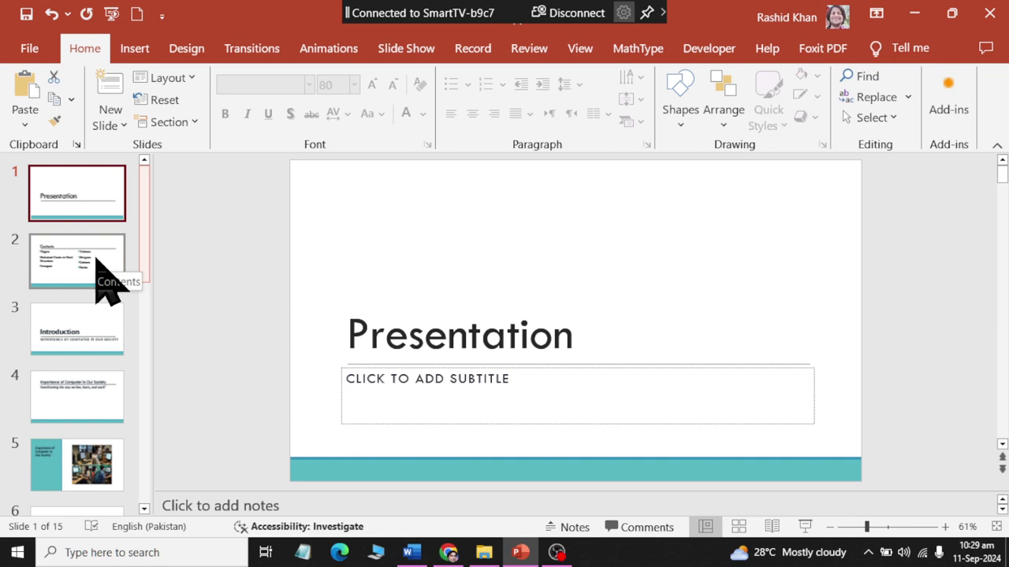
# Change the slides to Standard 4:3 with Ensure Fit, then undo back to widescreen.
pyautogui.click(181, 49)
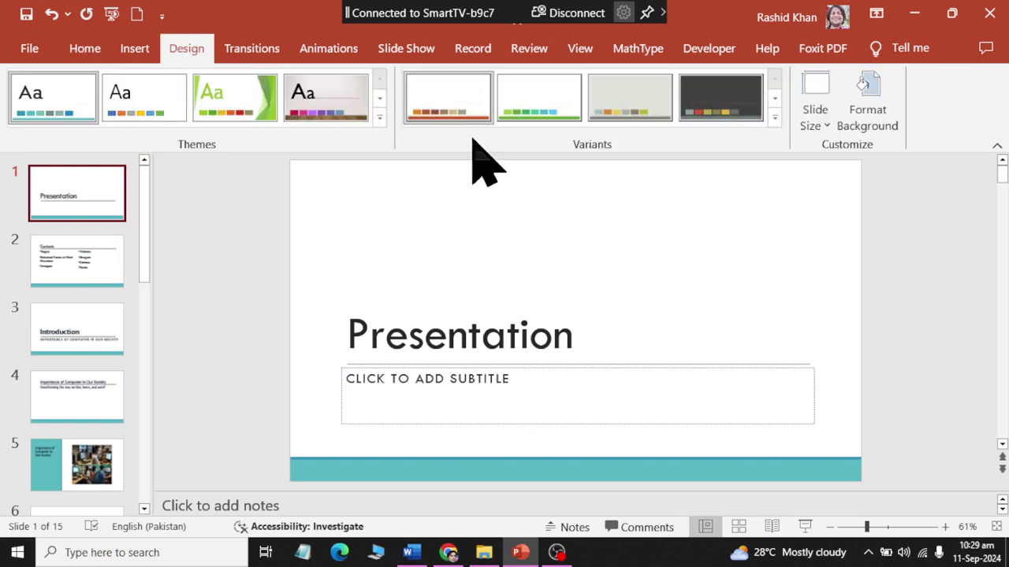
pyautogui.click(827, 129)
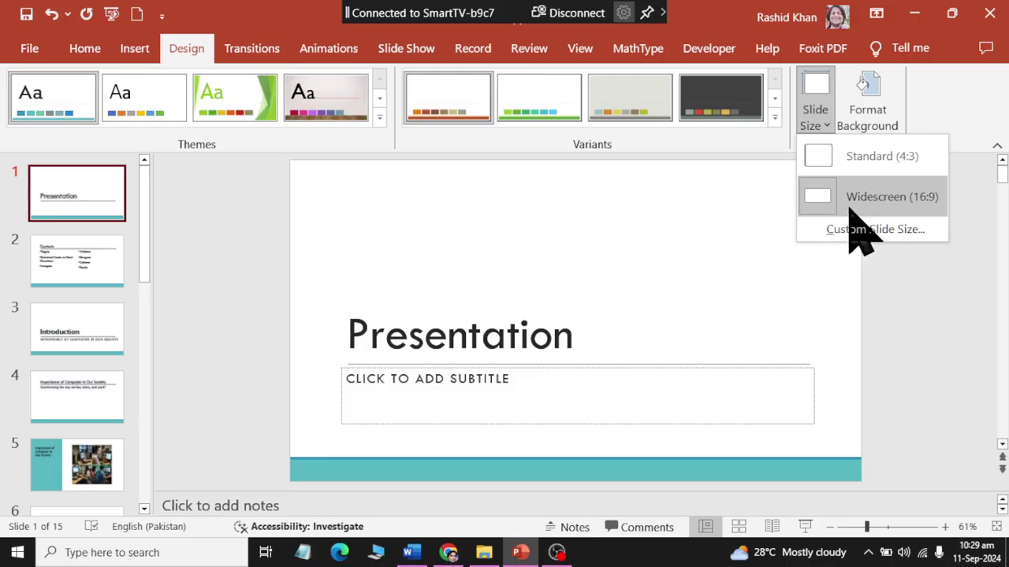
pyautogui.click(851, 161)
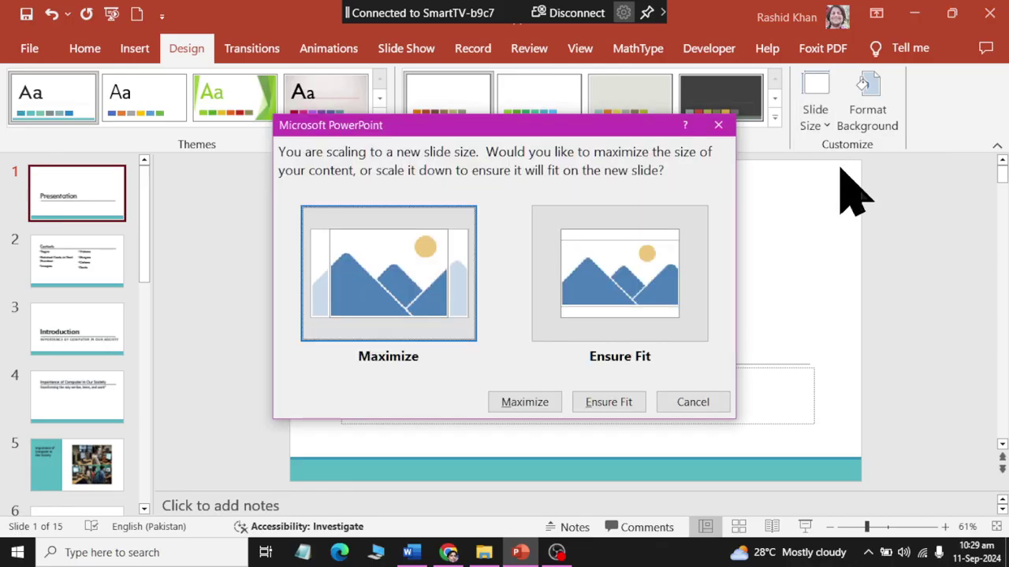
pyautogui.click(604, 403)
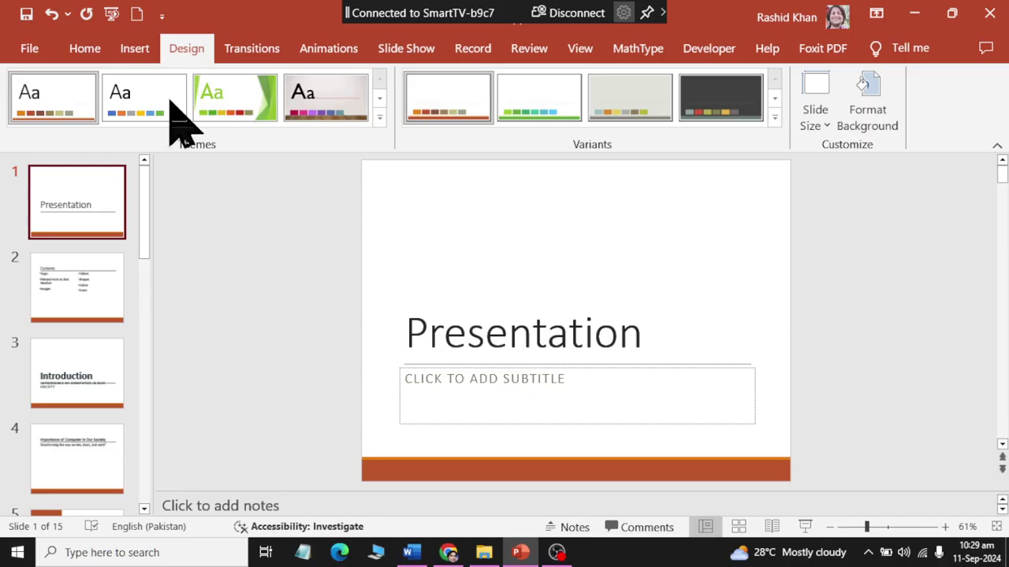
pyautogui.click(52, 13)
# Save the widescreen deck, checking the Slide Size choices before and after.
pyautogui.click(815, 117)
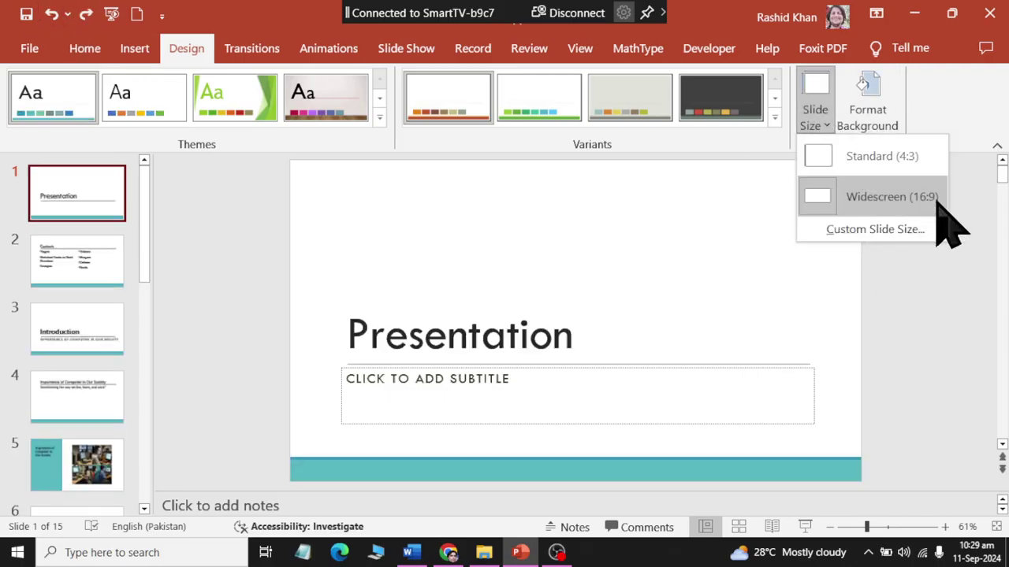
pyautogui.click(646, 290)
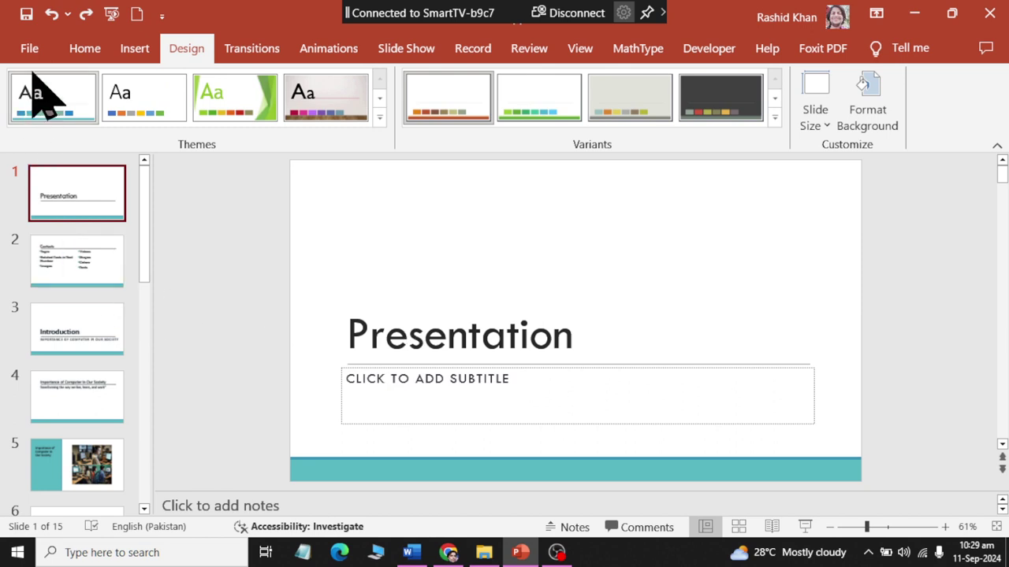
pyautogui.click(26, 14)
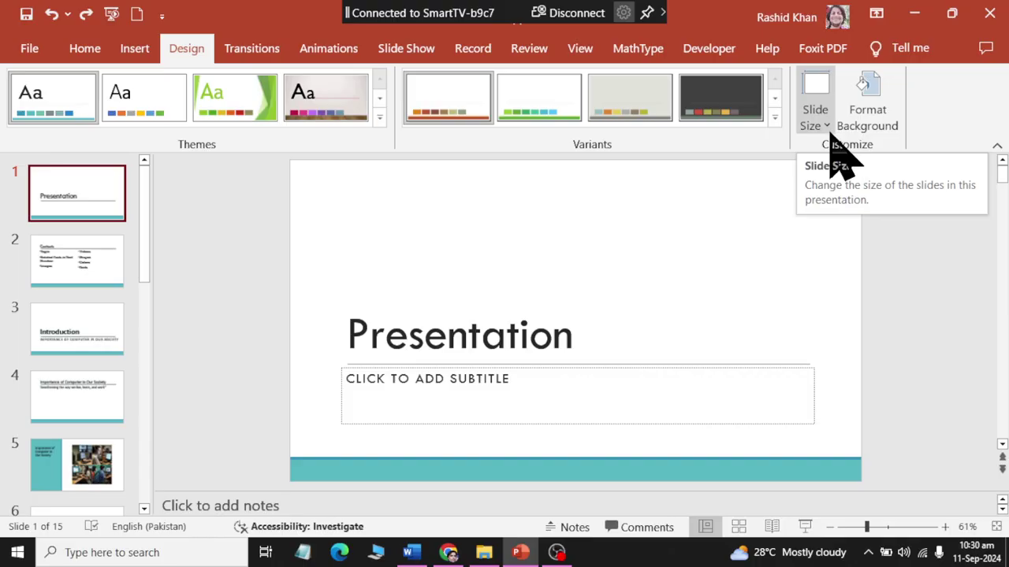
pyautogui.click(827, 134)
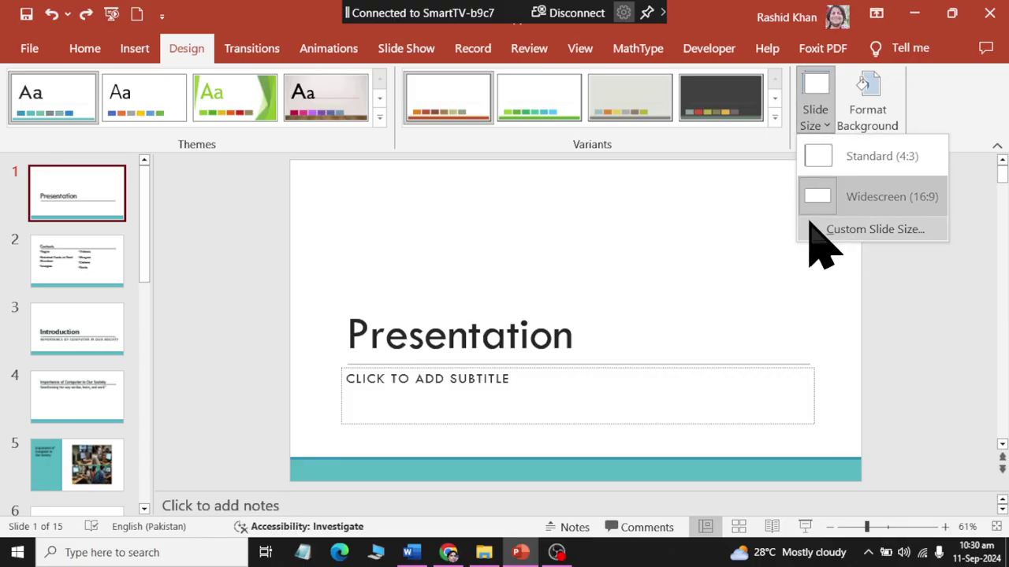
pyautogui.click(885, 335)
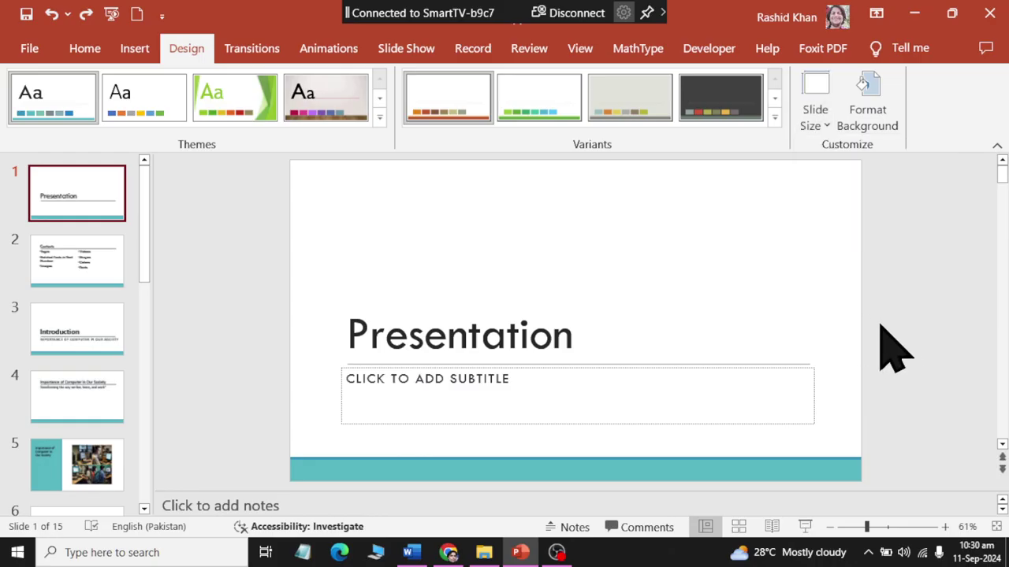
# Set a custom 4 in by 7 in slide size with Ensure Fit.
pyautogui.click(819, 122)
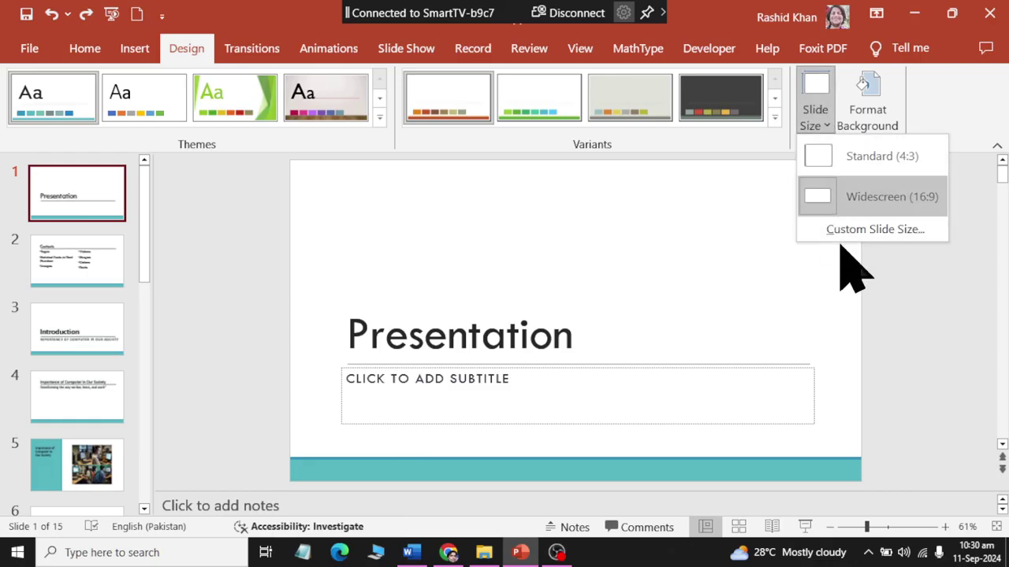
pyautogui.click(843, 229)
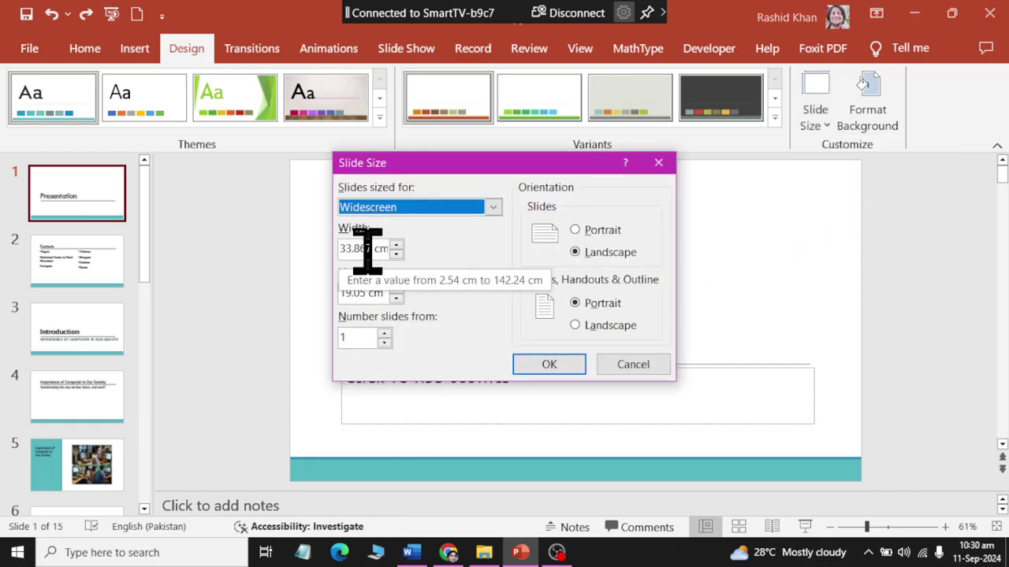
pyautogui.doubleClick(342, 248)
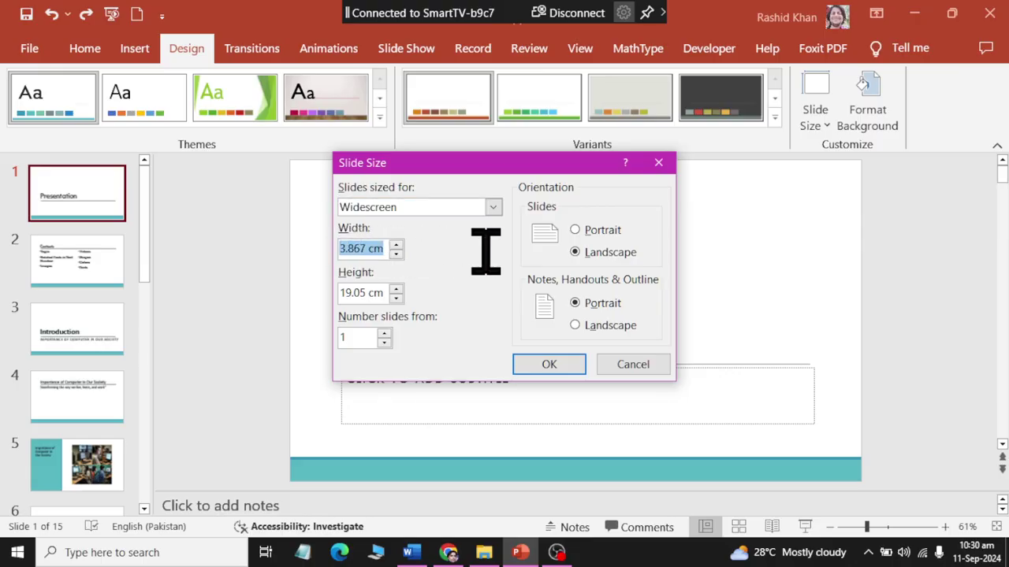
pyautogui.press('BackSpace')
pyautogui.write('4')
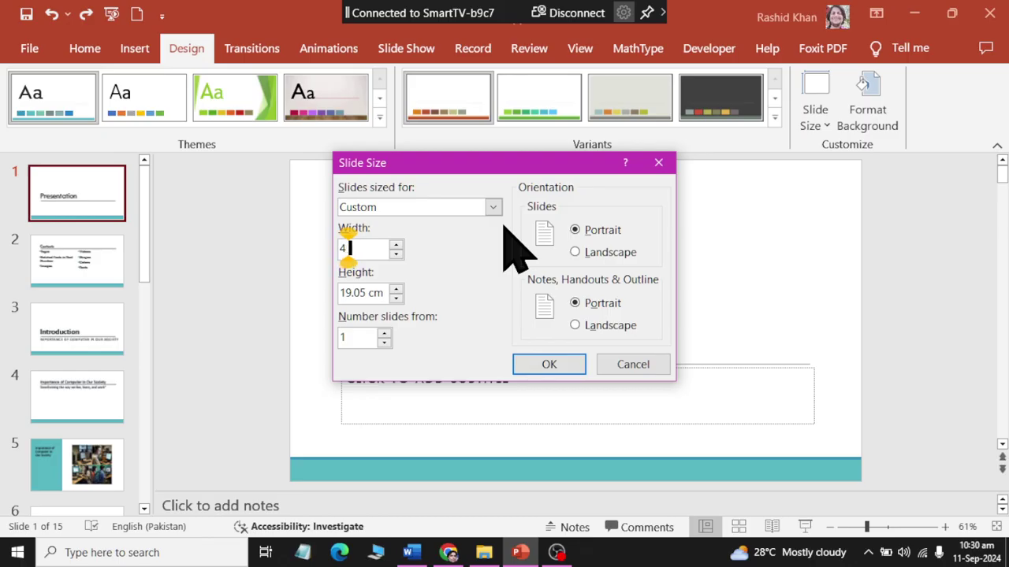
pyautogui.write(' in')
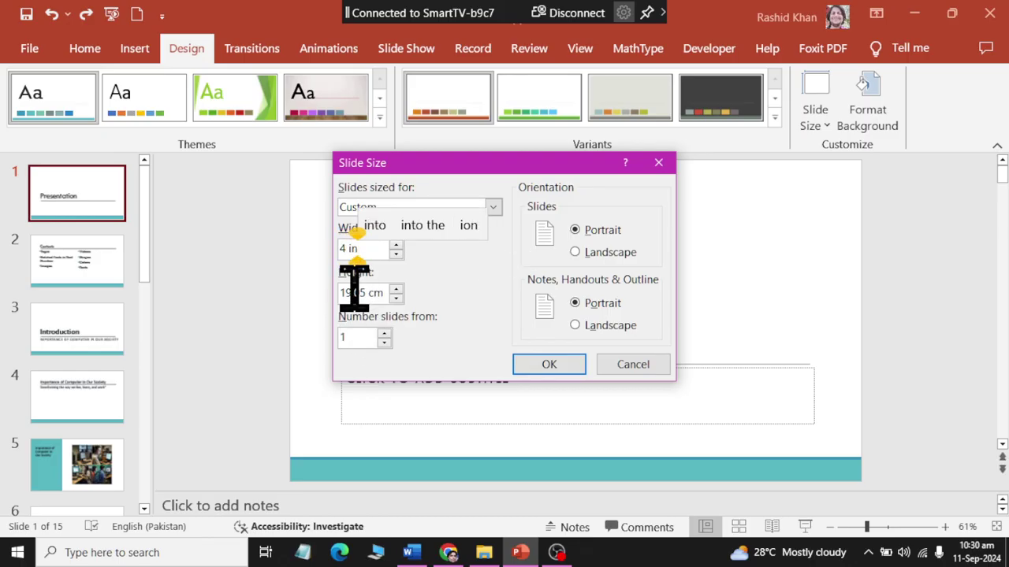
pyautogui.doubleClick(354, 293)
pyautogui.write('7')
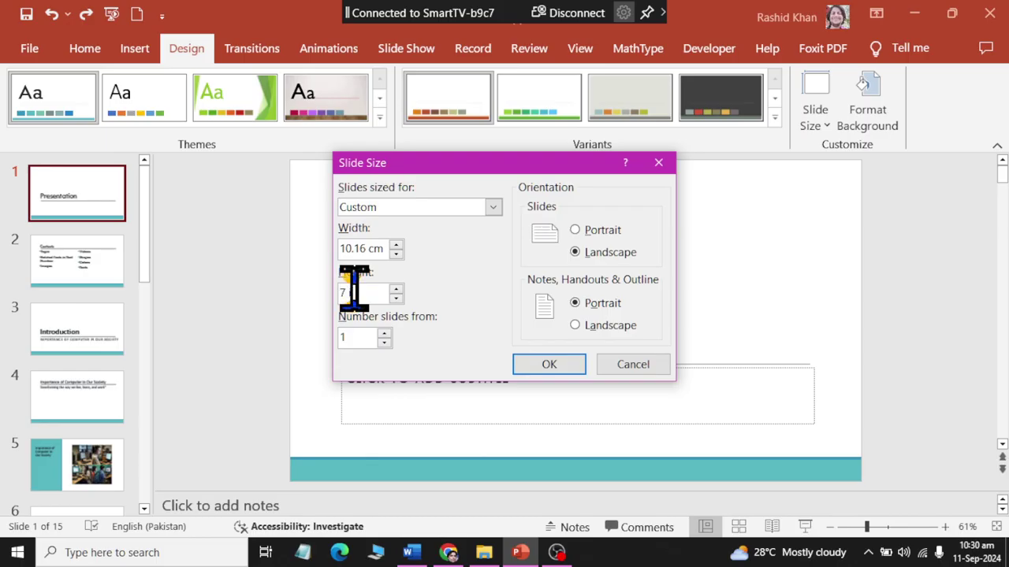
pyautogui.write(' in')
pyautogui.click(578, 371)
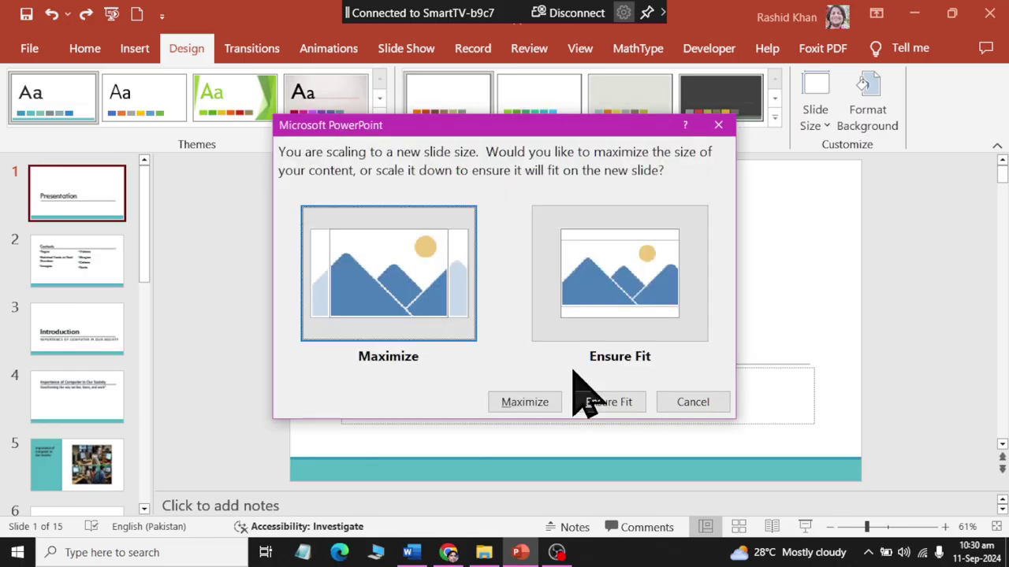
pyautogui.click(597, 404)
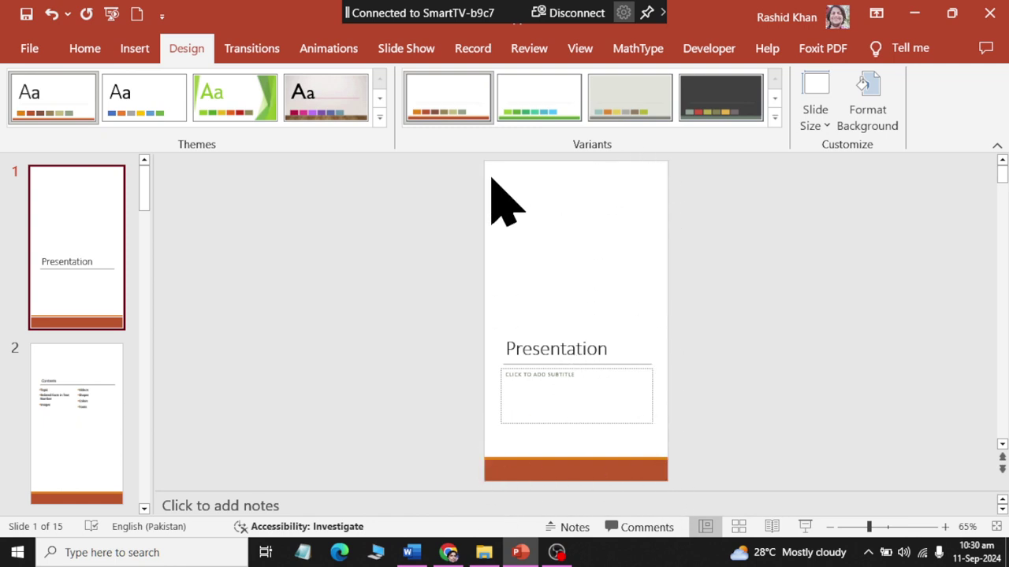
# Switch the slides back to Widescreen 16:9 with Ensure Fit and drag slide 2 further down.
pyautogui.click(813, 122)
pyautogui.click(837, 199)
pyautogui.click(613, 402)
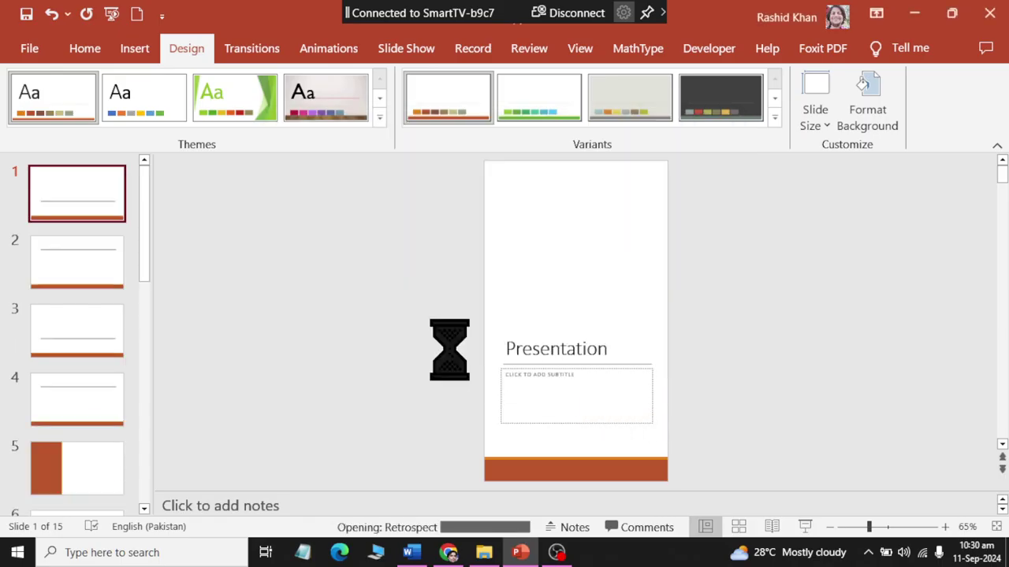
pyautogui.moveTo(104, 272); pyautogui.dragTo(59, 465)
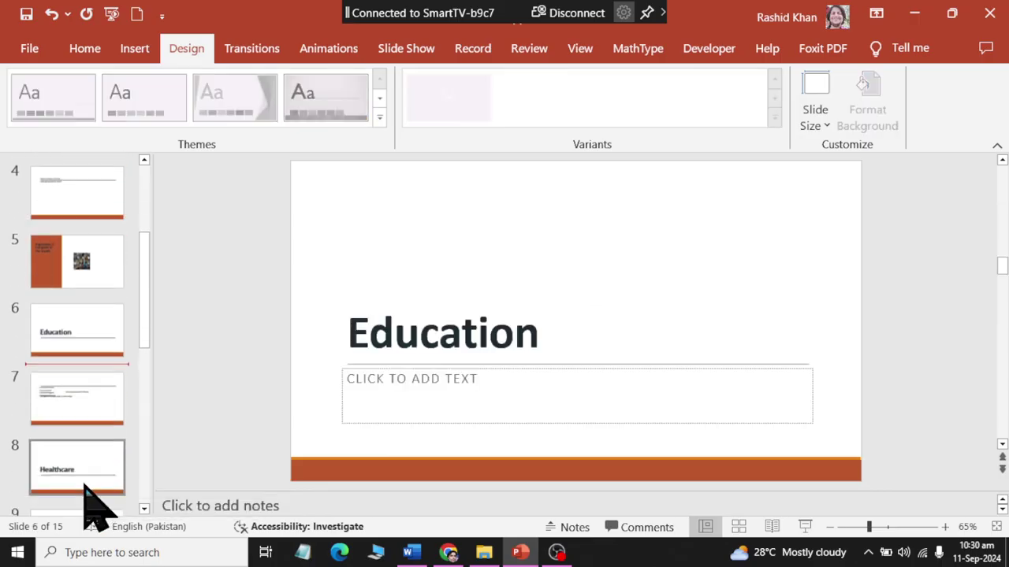
# Drop the moved slide after slide 6, then undo back to the teal widescreen theme.
pyautogui.moveTo(57, 456); pyautogui.dragTo(70, 407)
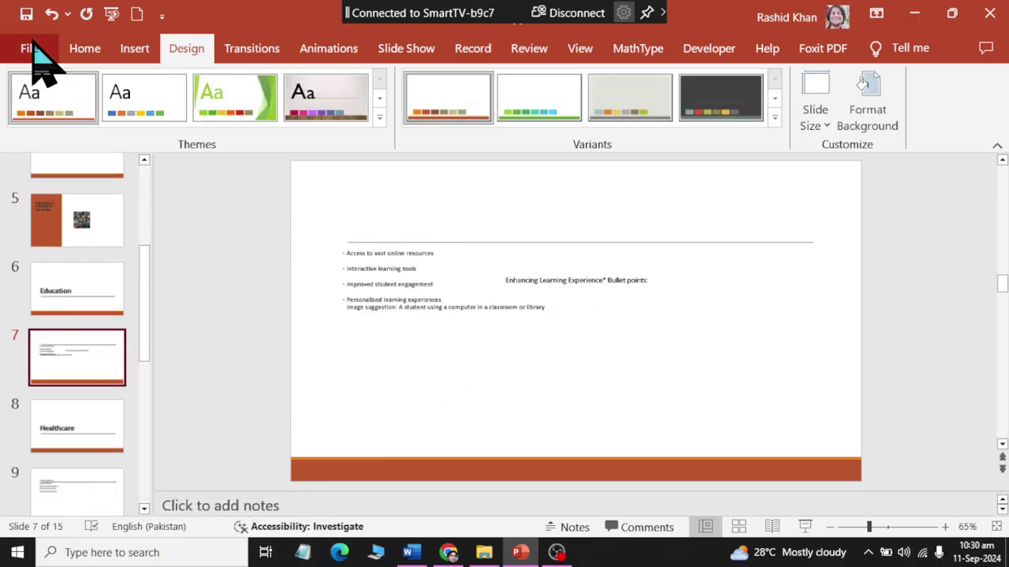
pyautogui.click(49, 16)
pyautogui.click(49, 15)
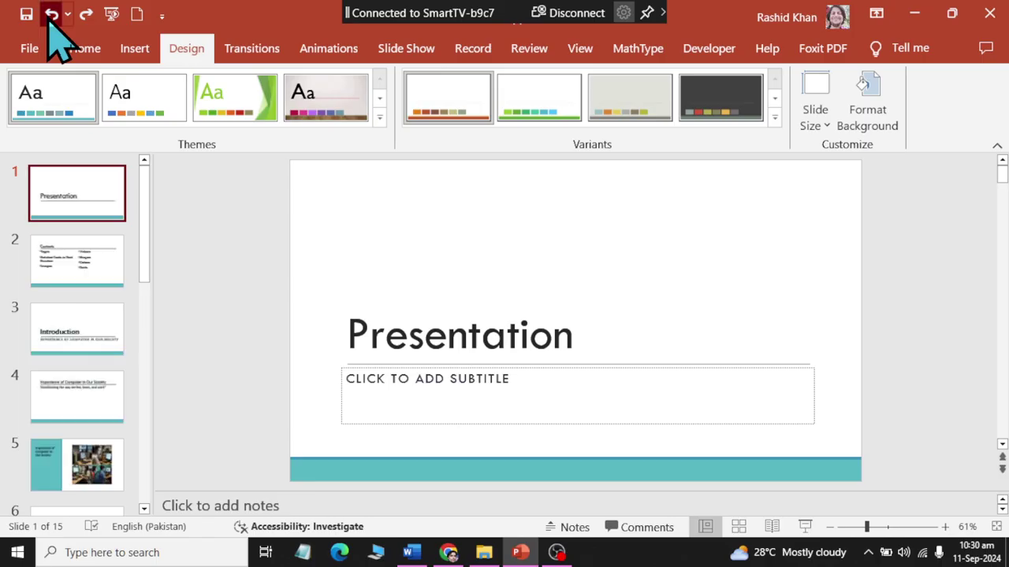
pyautogui.click(50, 14)
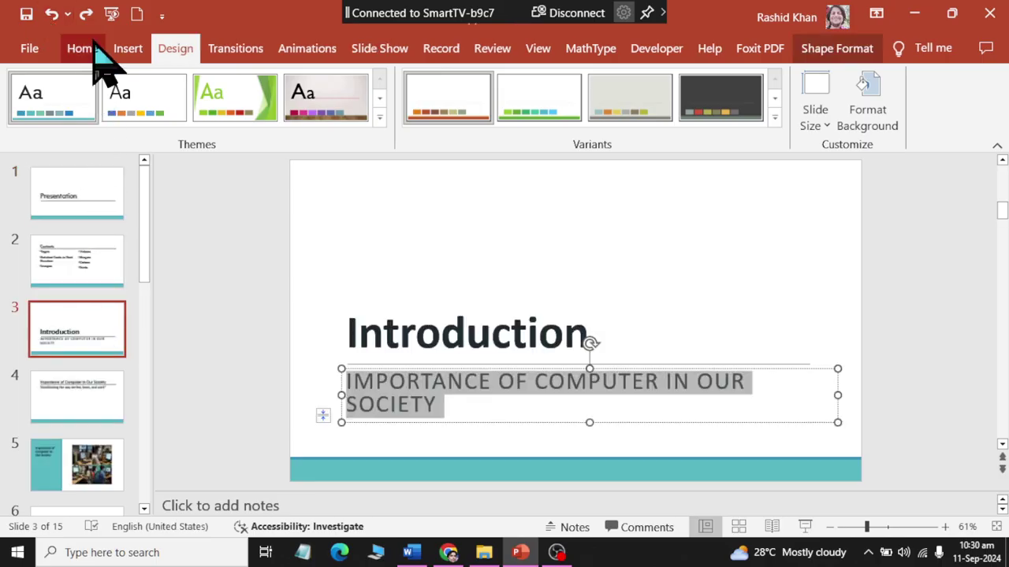
pyautogui.click(86, 14)
# Scroll the thumbnails to the top and open the Presentation title slide.
pyautogui.click(101, 364)
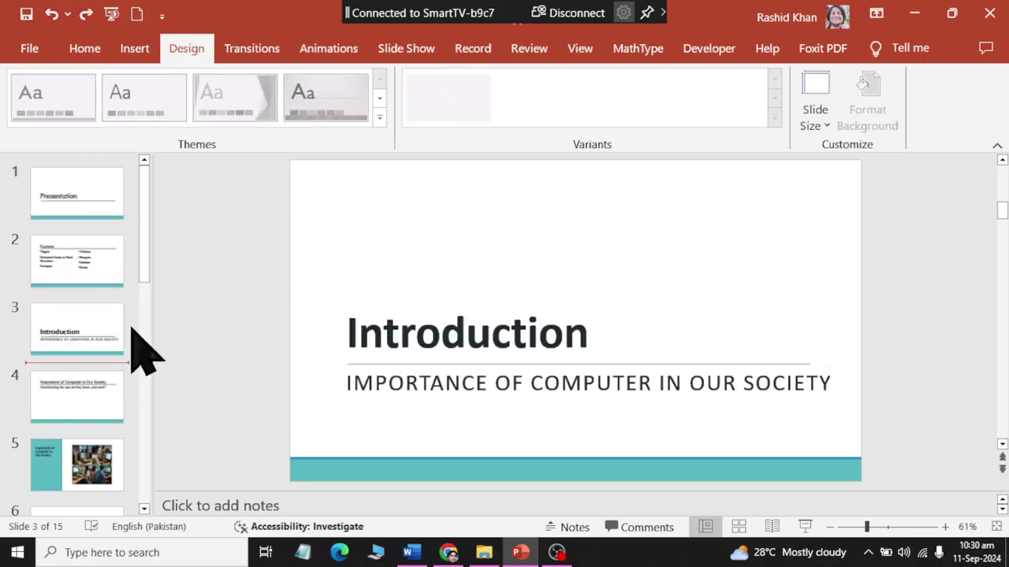
pyautogui.scroll(-1, 126, 323)
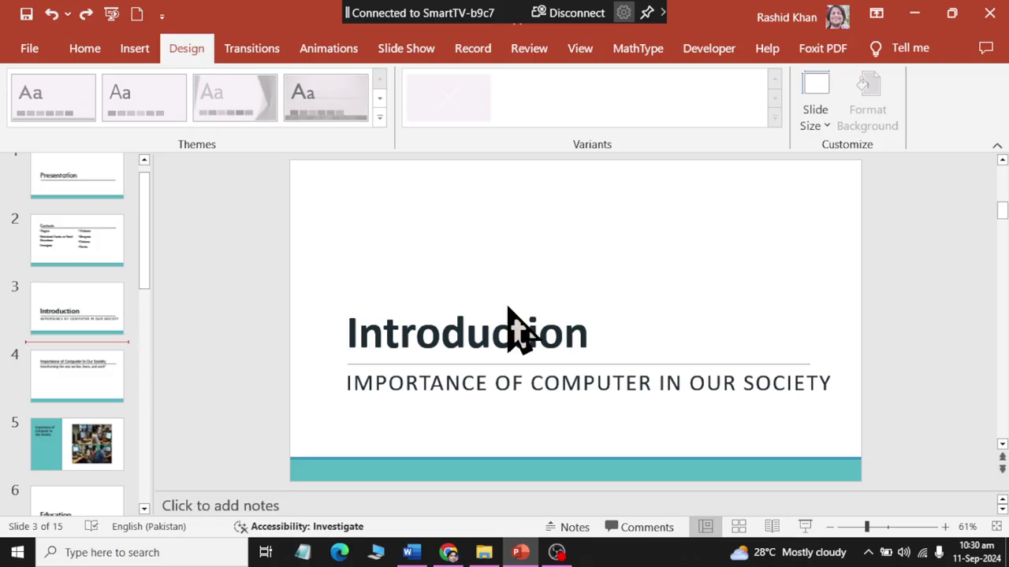
pyautogui.scroll(1, 104, 236)
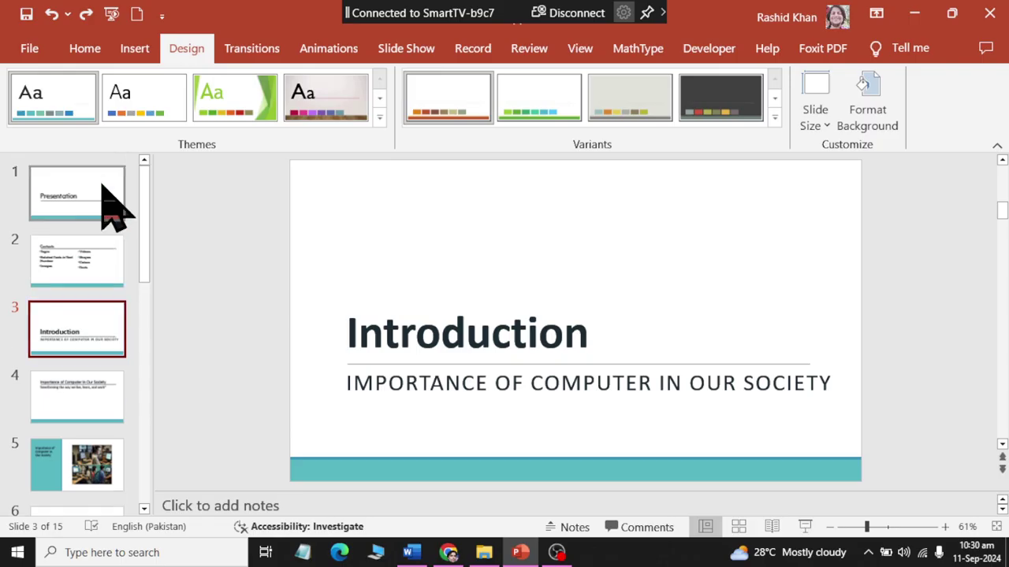
pyautogui.click(102, 189)
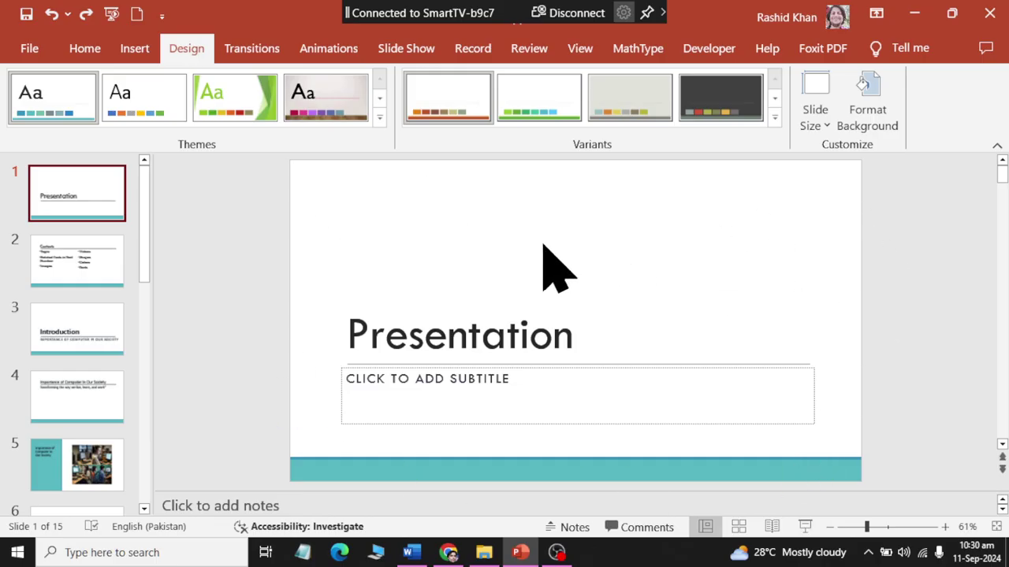
# Fill slide 1's background with solid light blue at 31% transparency, after trying navy and white.
pyautogui.click(876, 114)
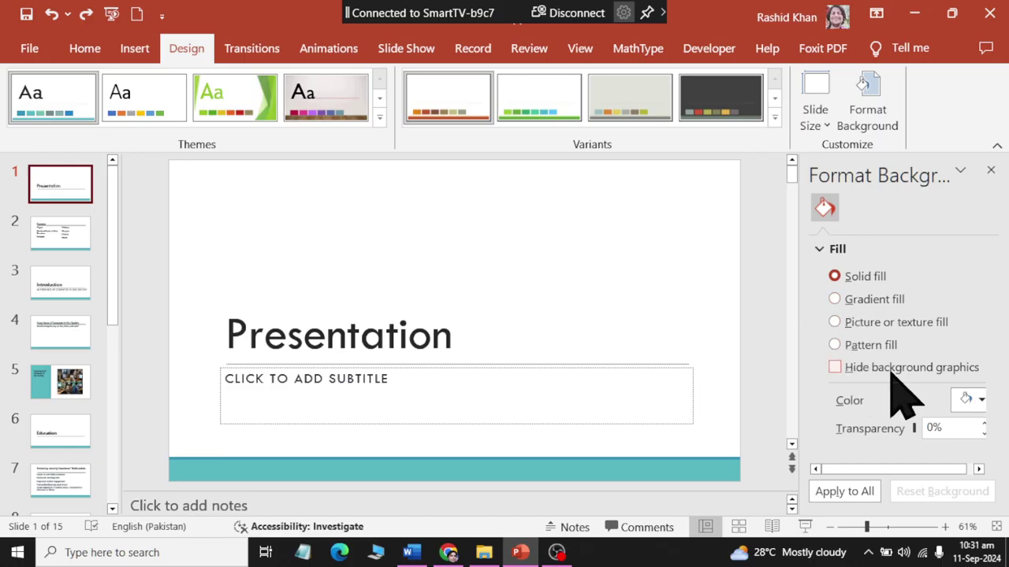
pyautogui.click(979, 399)
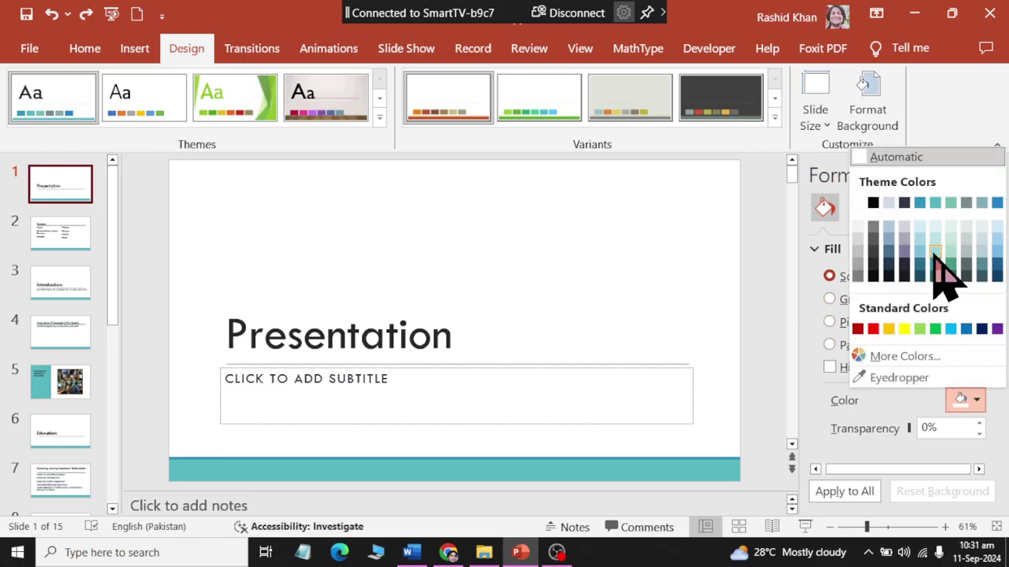
pyautogui.click(891, 268)
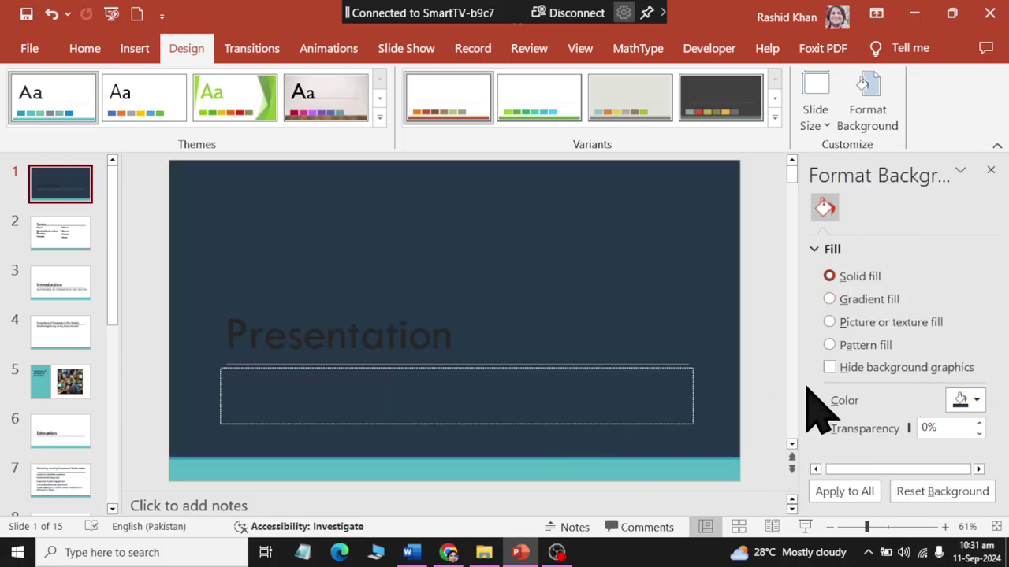
pyautogui.click(977, 401)
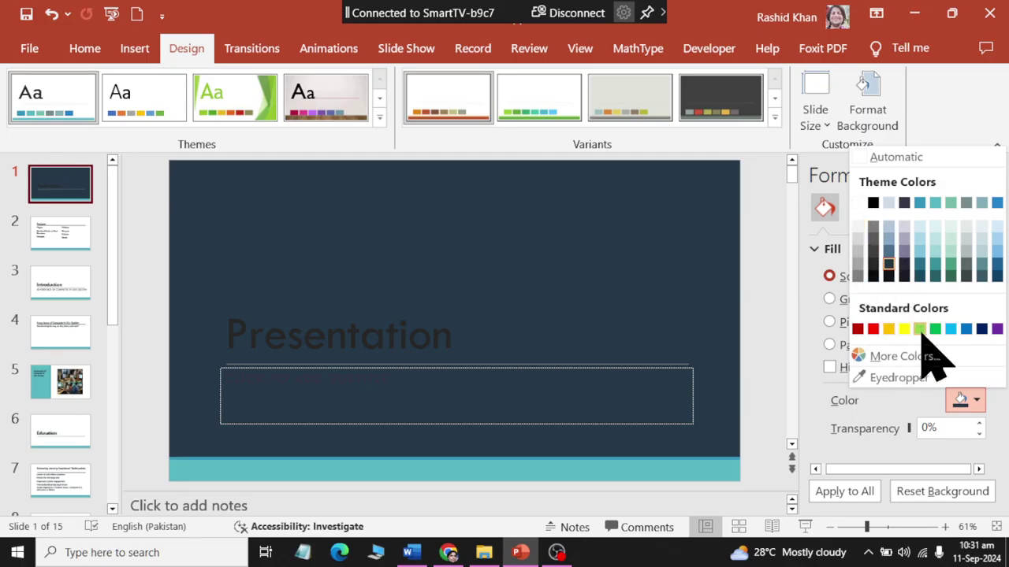
pyautogui.click(859, 205)
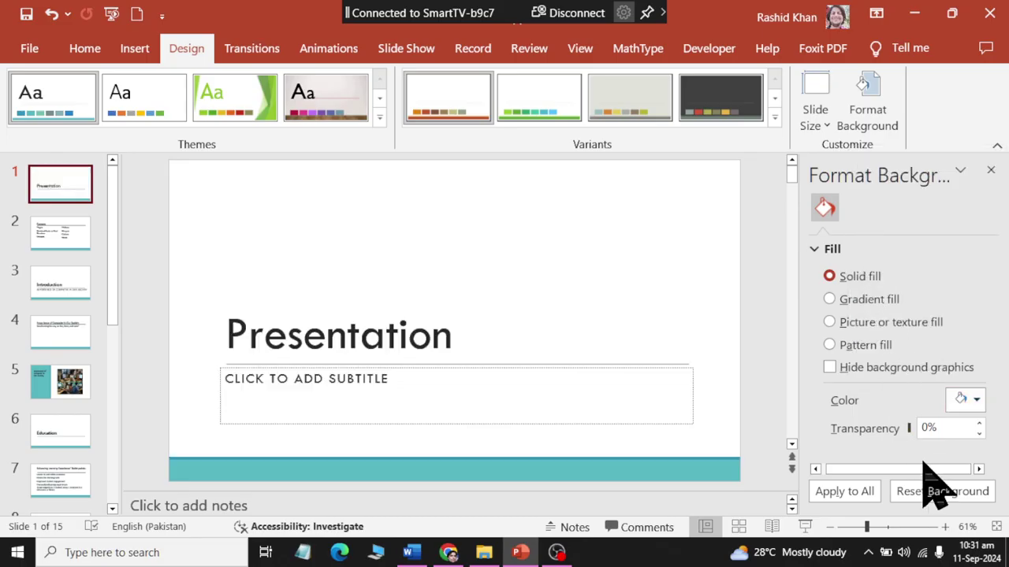
pyautogui.click(971, 400)
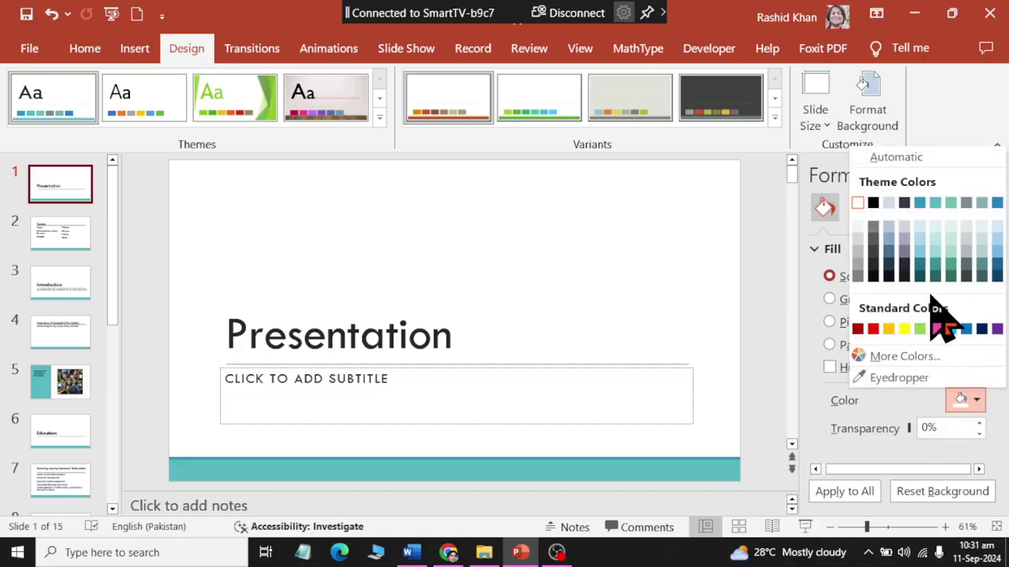
pyautogui.click(920, 252)
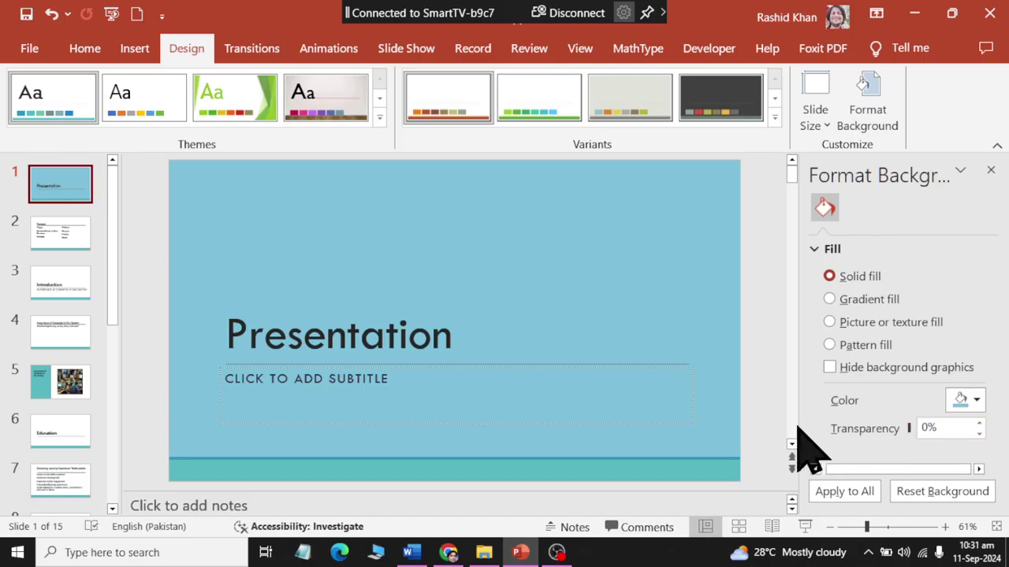
pyautogui.moveTo(794, 426); pyautogui.dragTo(654, 425)
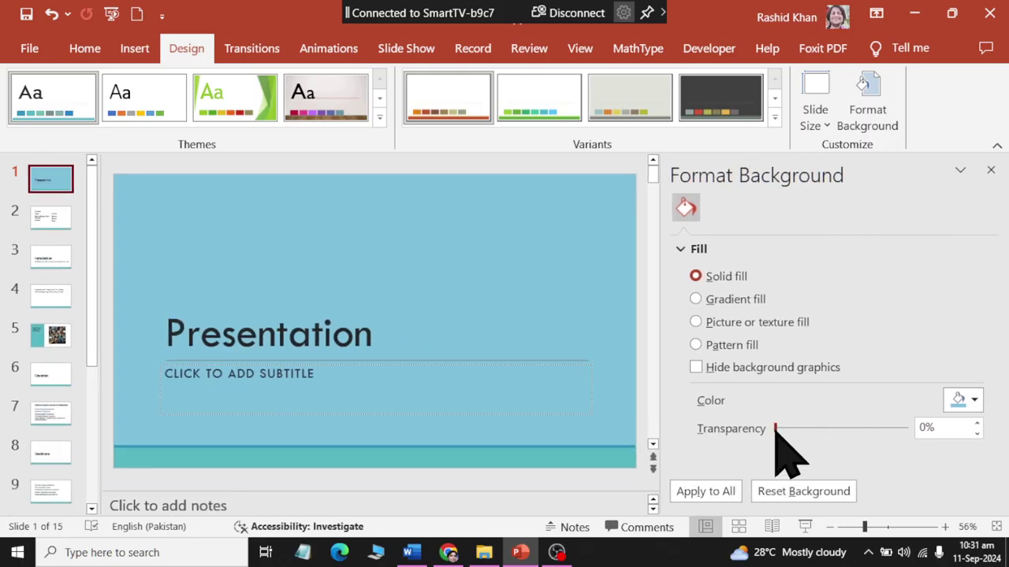
pyautogui.moveTo(799, 430)
pyautogui.mouseDown()
pyautogui.moveTo(769, 432)
pyautogui.moveTo(829, 440)
pyautogui.moveTo(852, 459)
pyautogui.moveTo(828, 458)
pyautogui.mouseUp()
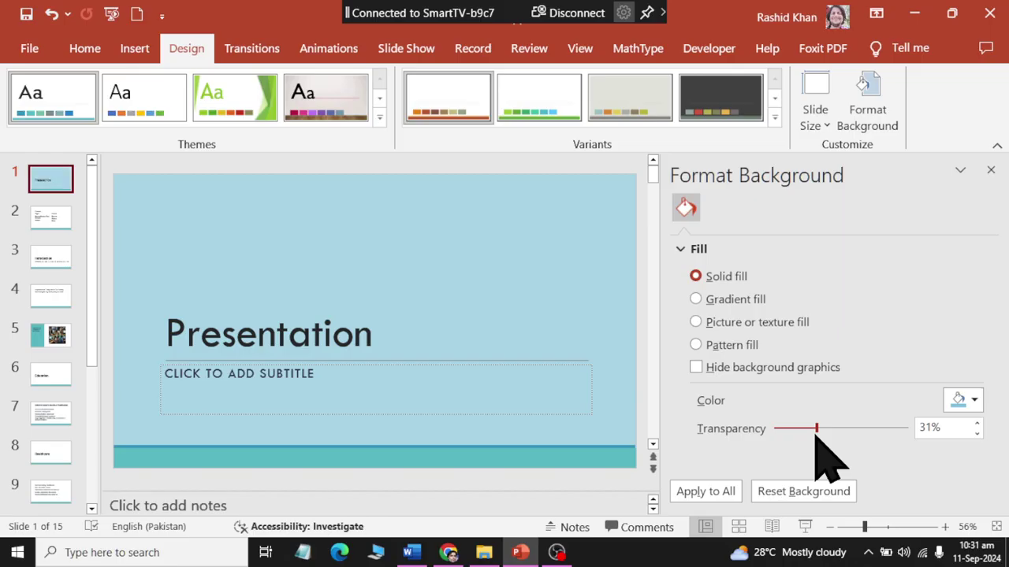
# Switch the title slide background to a gradient fill, trying blue, green and grey-blue presets.
pyautogui.click(744, 301)
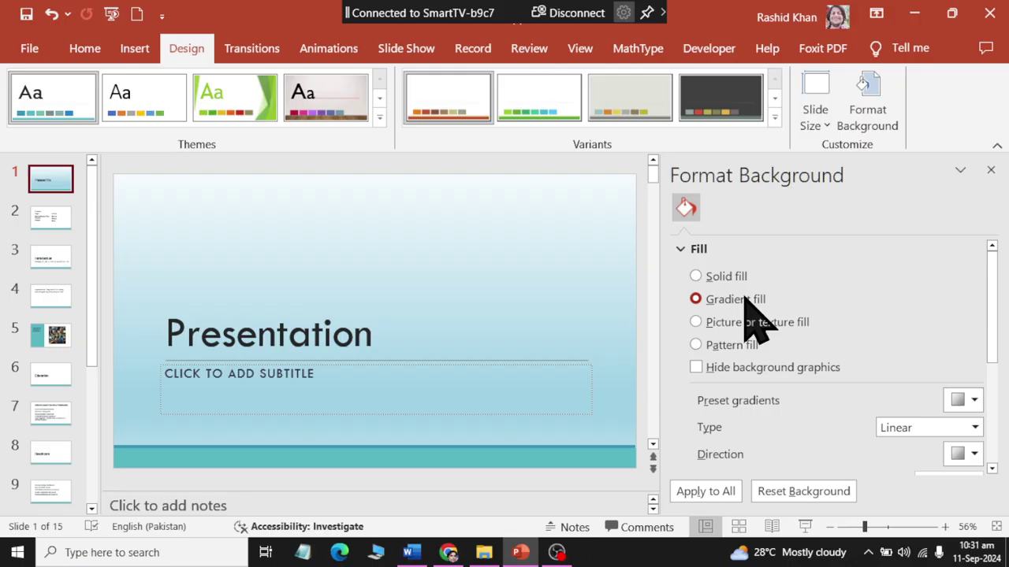
pyautogui.click(974, 400)
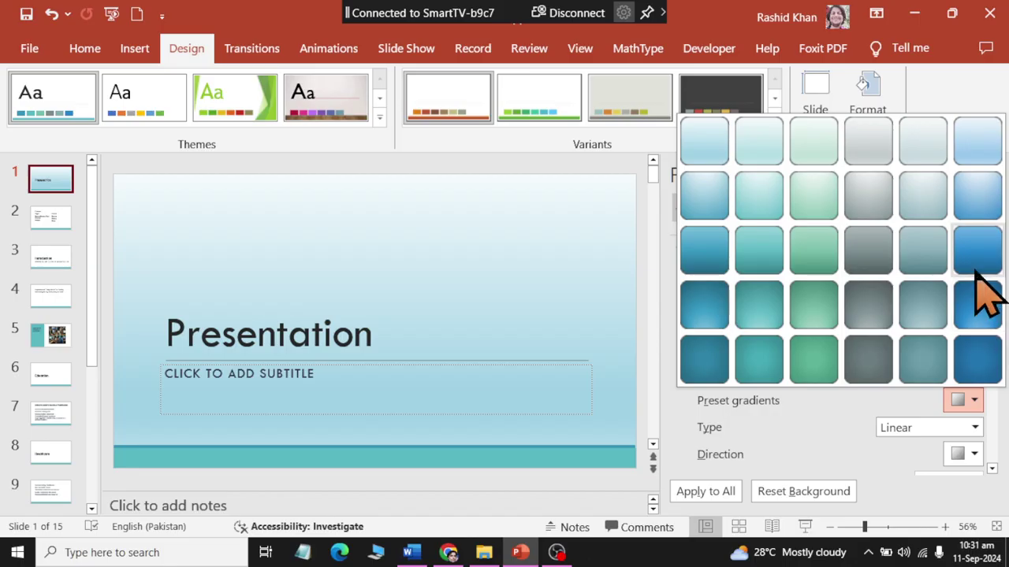
pyautogui.click(977, 270)
pyautogui.click(975, 400)
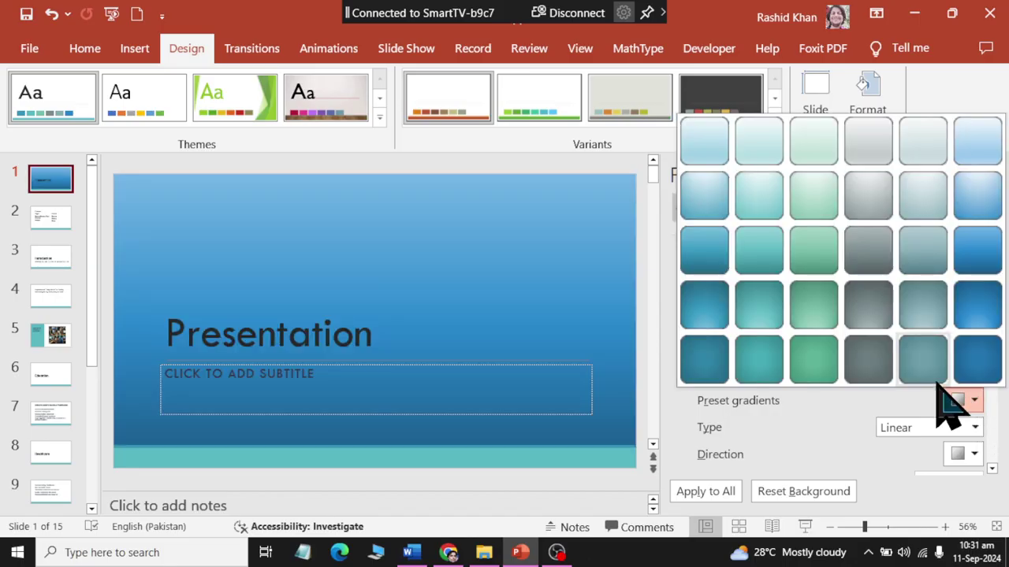
pyautogui.click(806, 301)
pyautogui.click(971, 401)
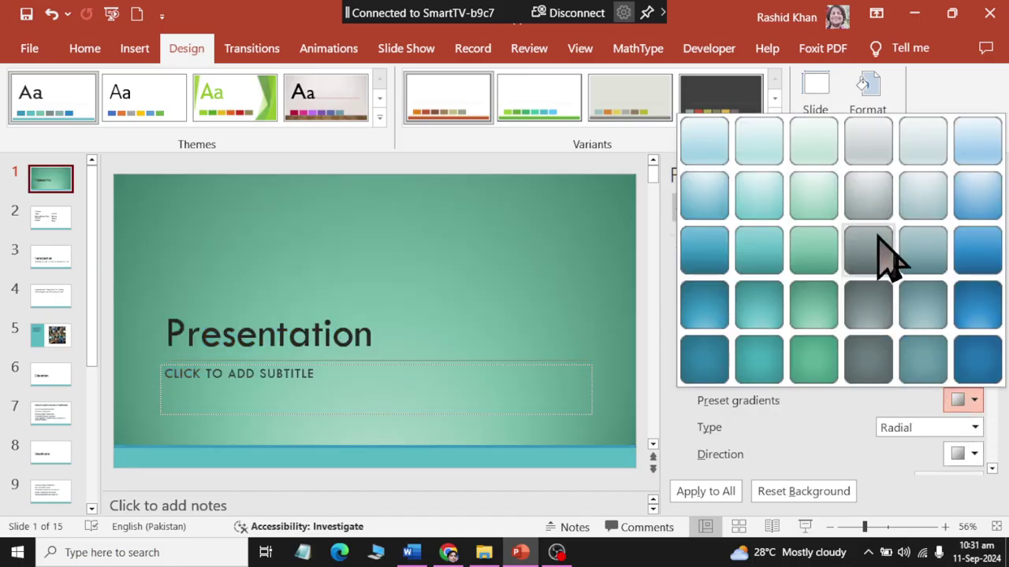
pyautogui.click(914, 188)
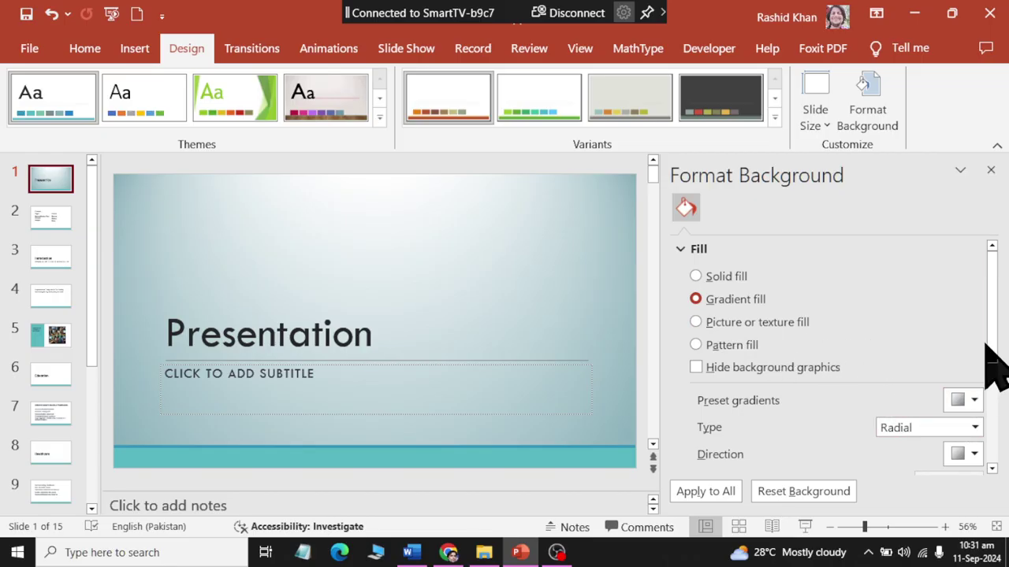
# Try linear and rectangular gradient types before settling back on radial.
pyautogui.click(975, 427)
pyautogui.click(953, 448)
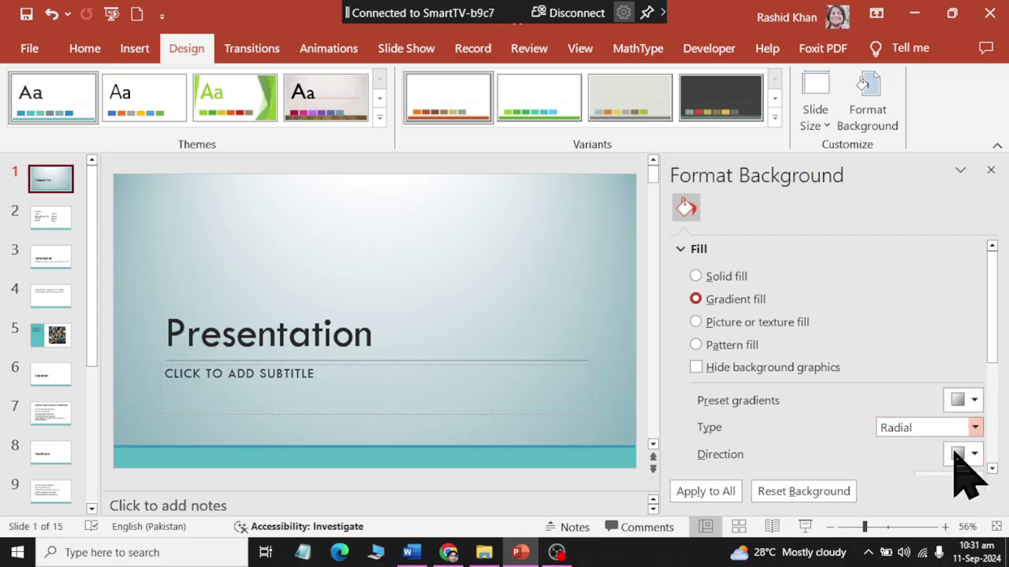
pyautogui.click(939, 430)
pyautogui.click(918, 483)
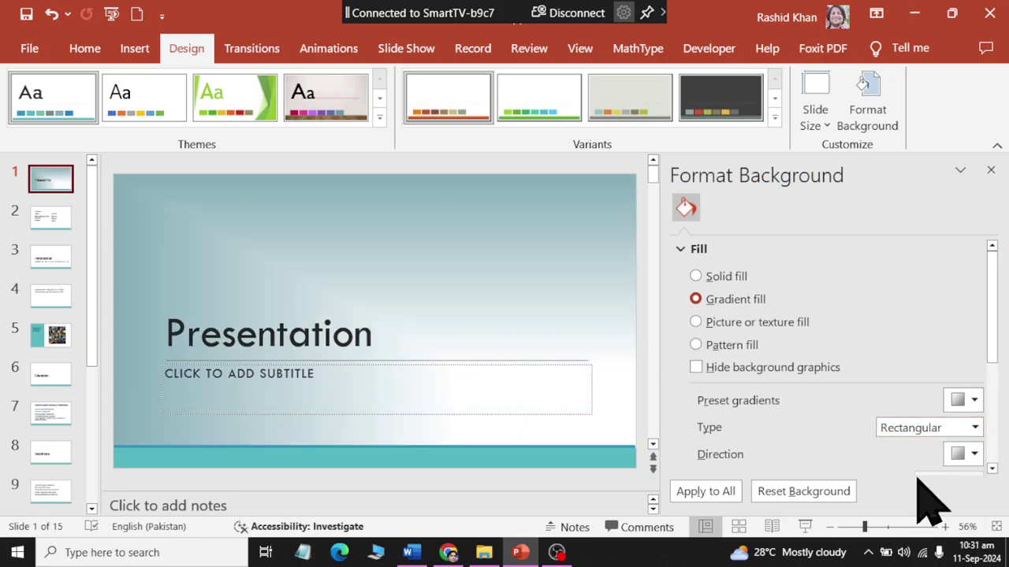
pyautogui.click(941, 428)
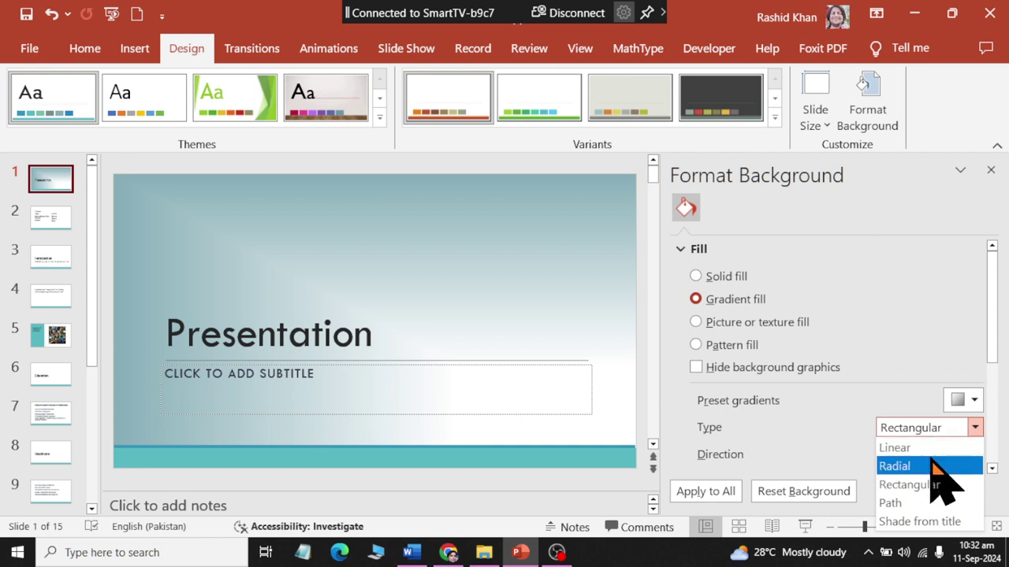
pyautogui.click(931, 461)
pyautogui.click(974, 427)
pyautogui.click(969, 428)
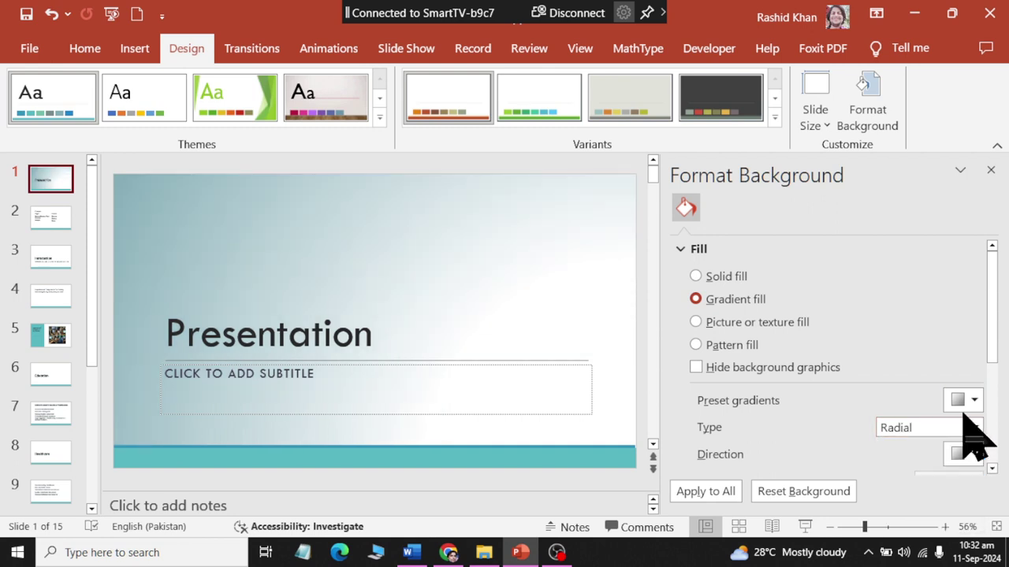
# Apply a teal radial preset gradient and colour its last gradient stop yellow.
pyautogui.click(967, 403)
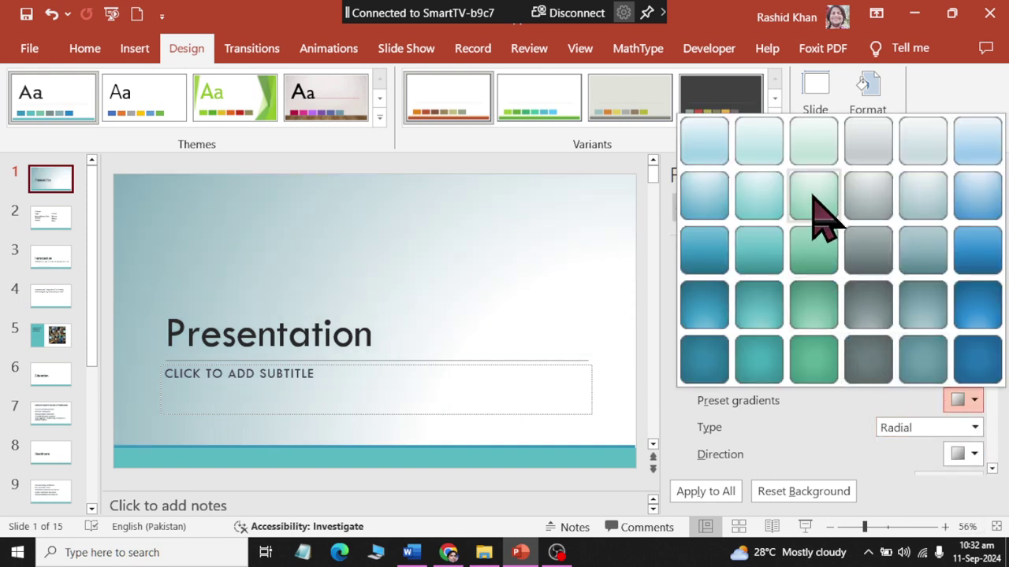
pyautogui.click(769, 189)
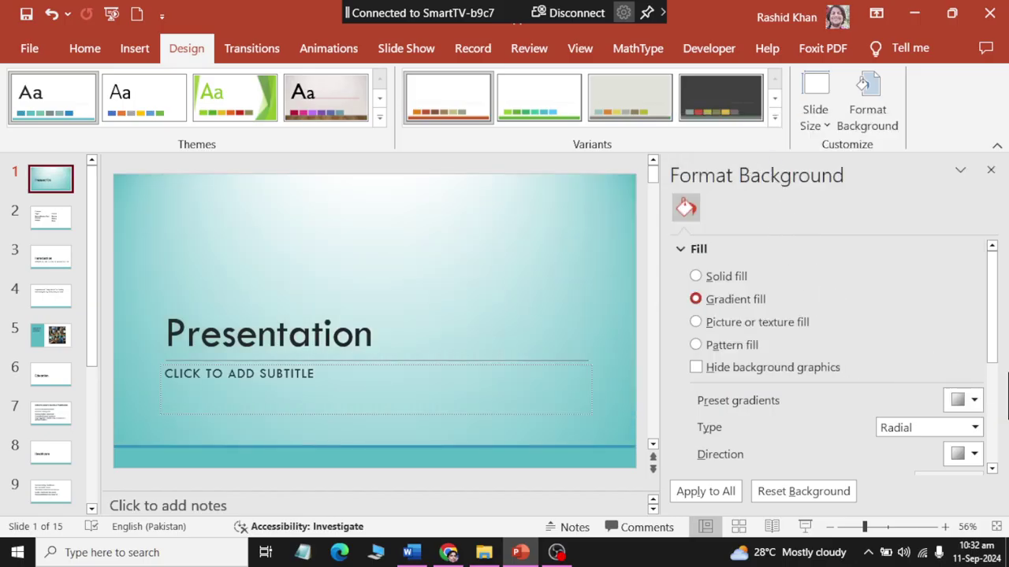
pyautogui.moveTo(998, 359); pyautogui.dragTo(998, 428)
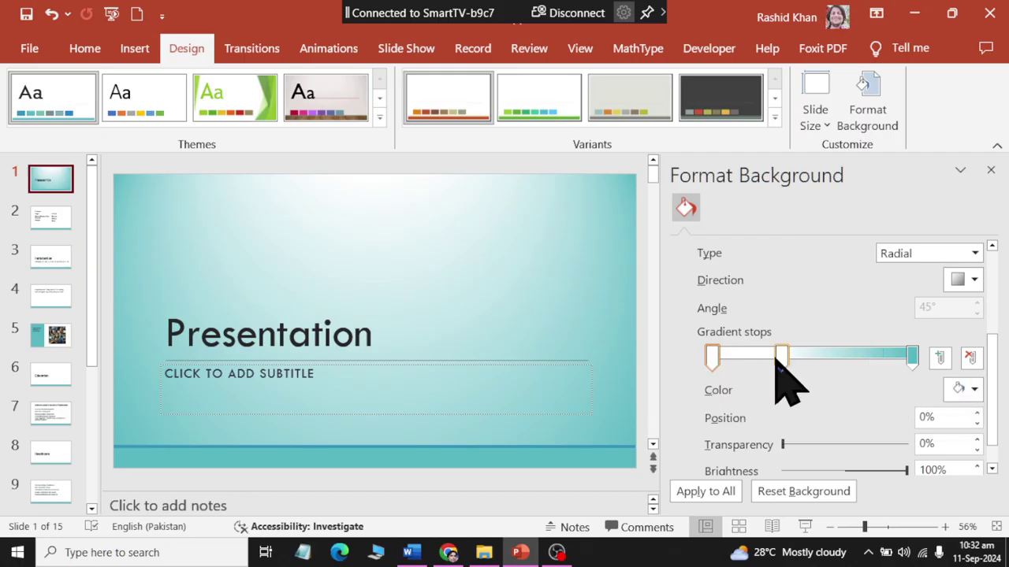
pyautogui.click(912, 359)
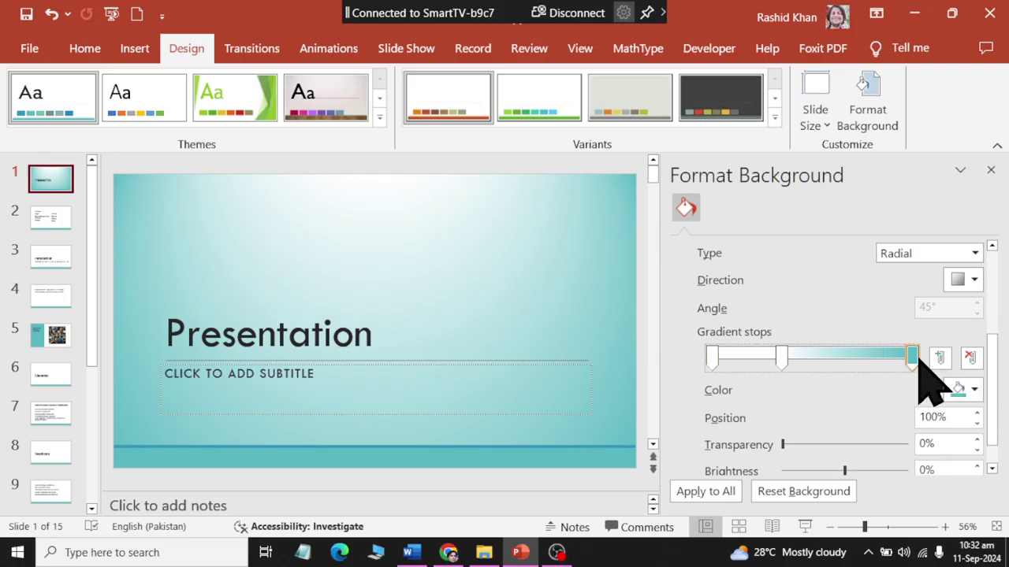
pyautogui.click(974, 391)
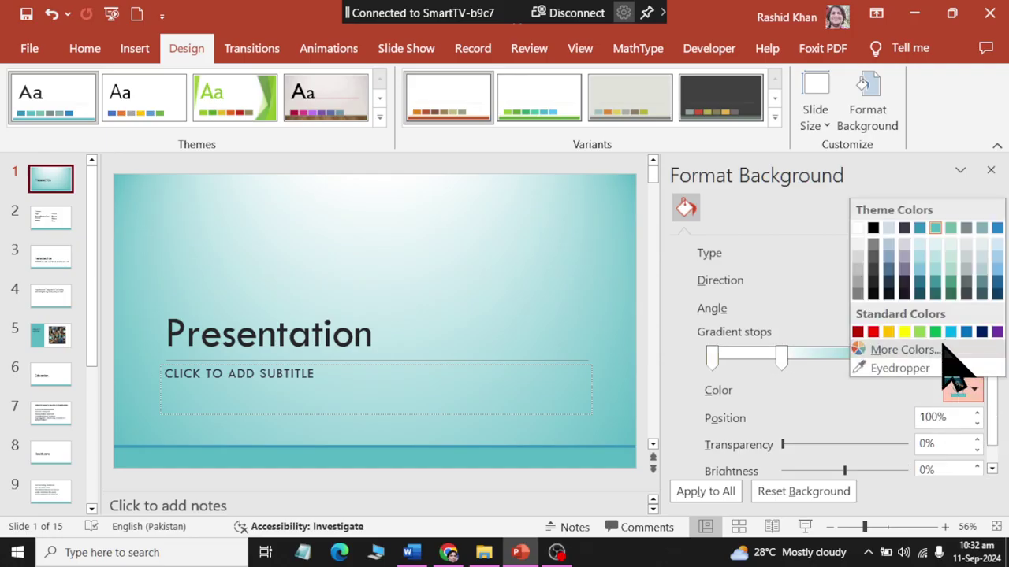
pyautogui.click(904, 332)
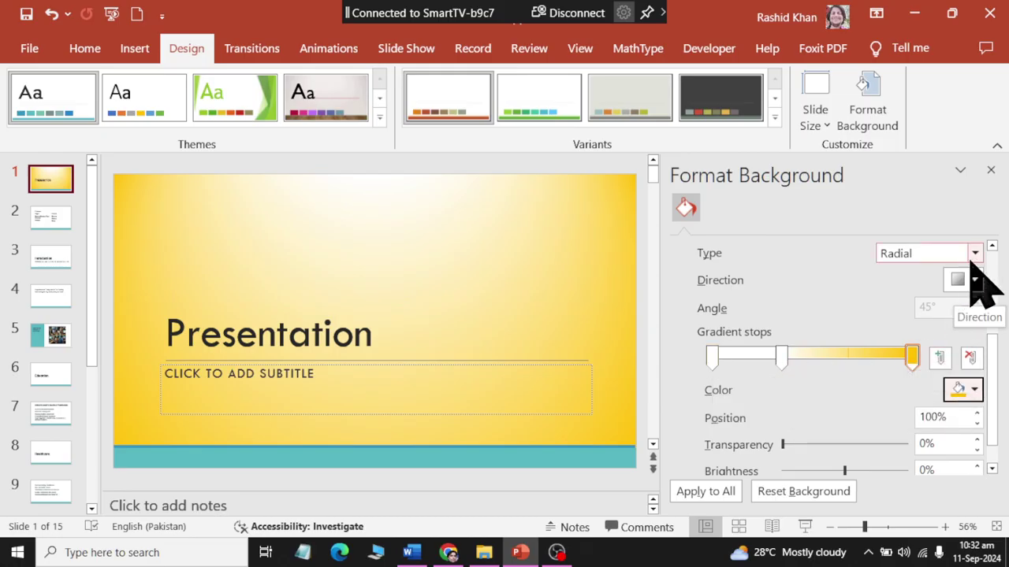
# Apply the light teal radial preset gradient to the background.
pyautogui.moveTo(994, 393); pyautogui.dragTo(994, 331)
pyautogui.click(964, 378)
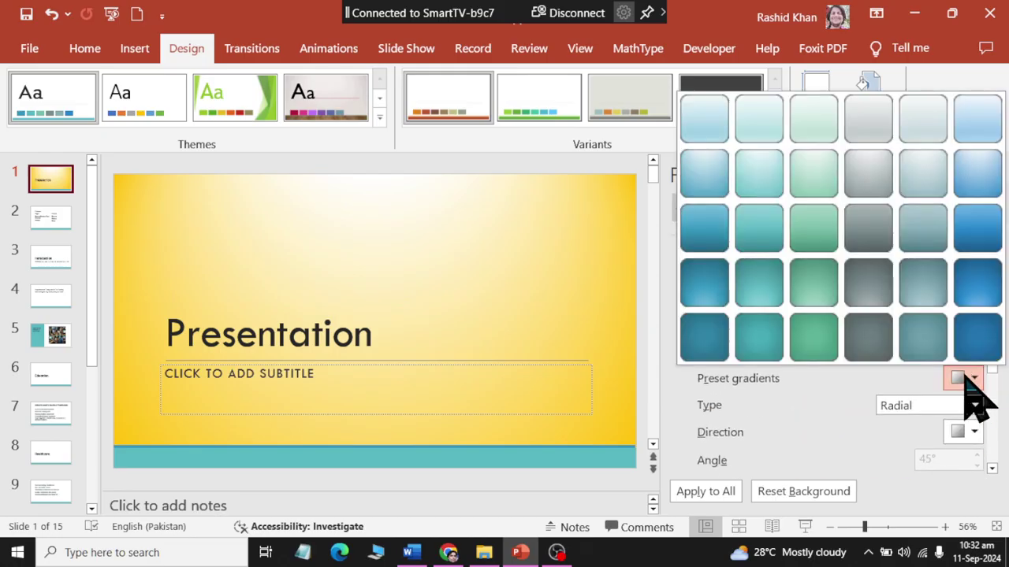
pyautogui.click(769, 154)
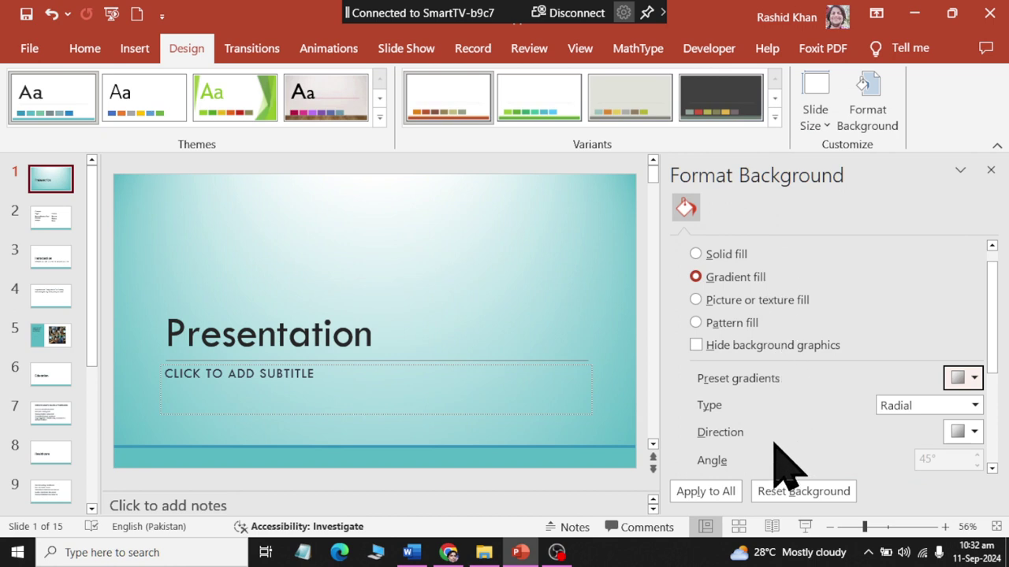
pyautogui.moveTo(994, 375); pyautogui.dragTo(987, 467)
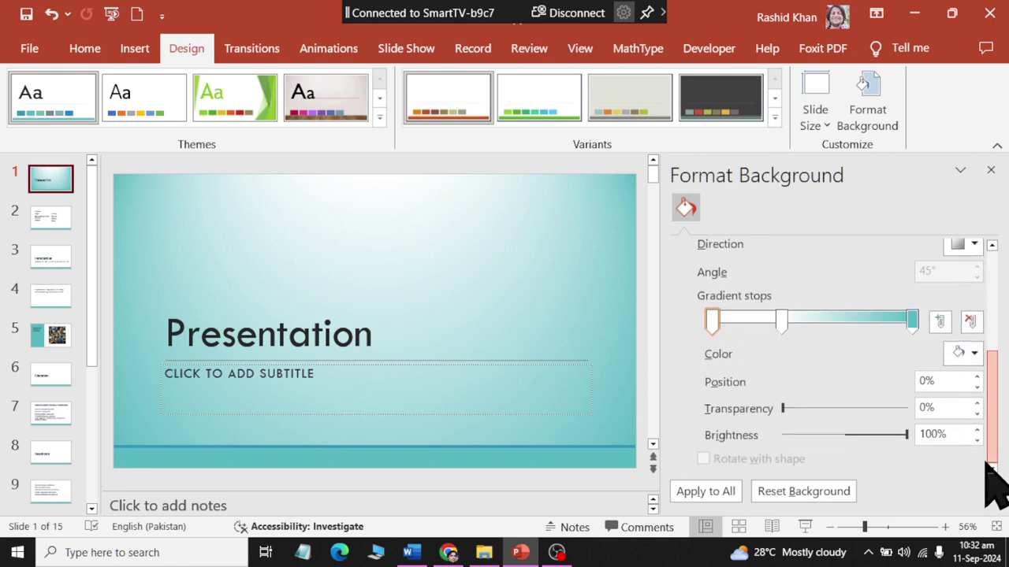
pyautogui.moveTo(999, 425); pyautogui.dragTo(998, 315)
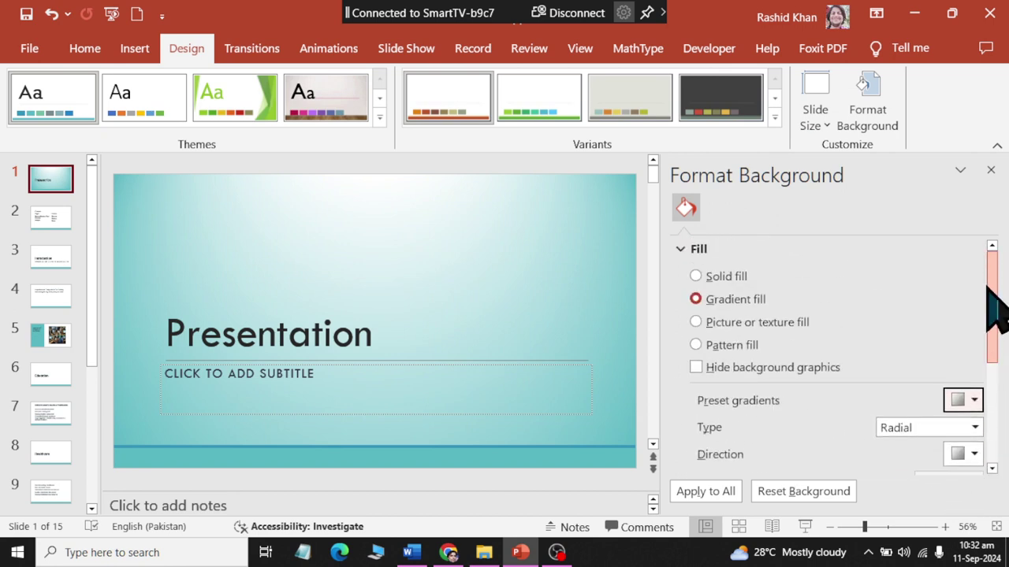
# Fill the title slide background with the beige parchment texture.
pyautogui.click(699, 323)
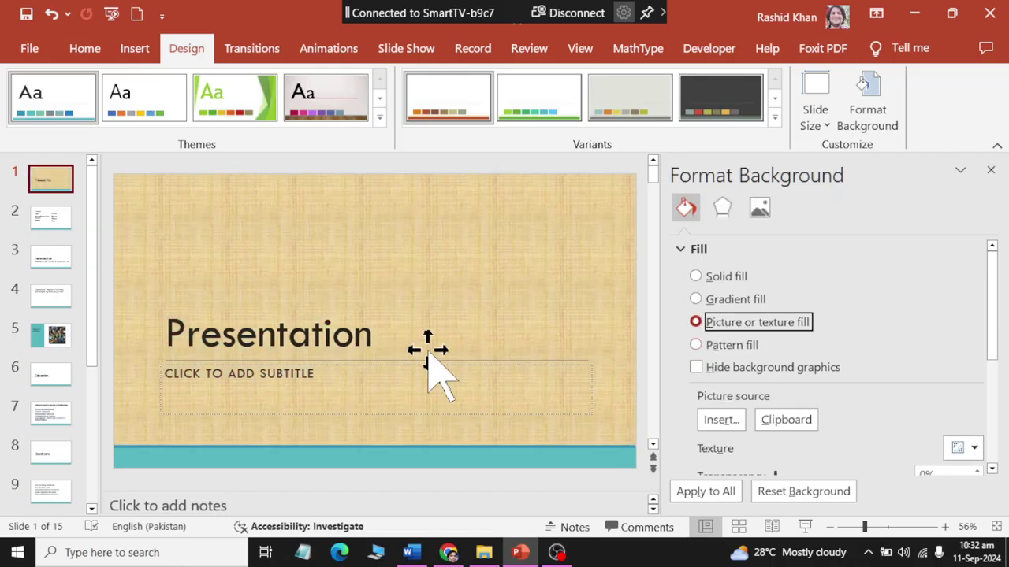
pyautogui.click(974, 451)
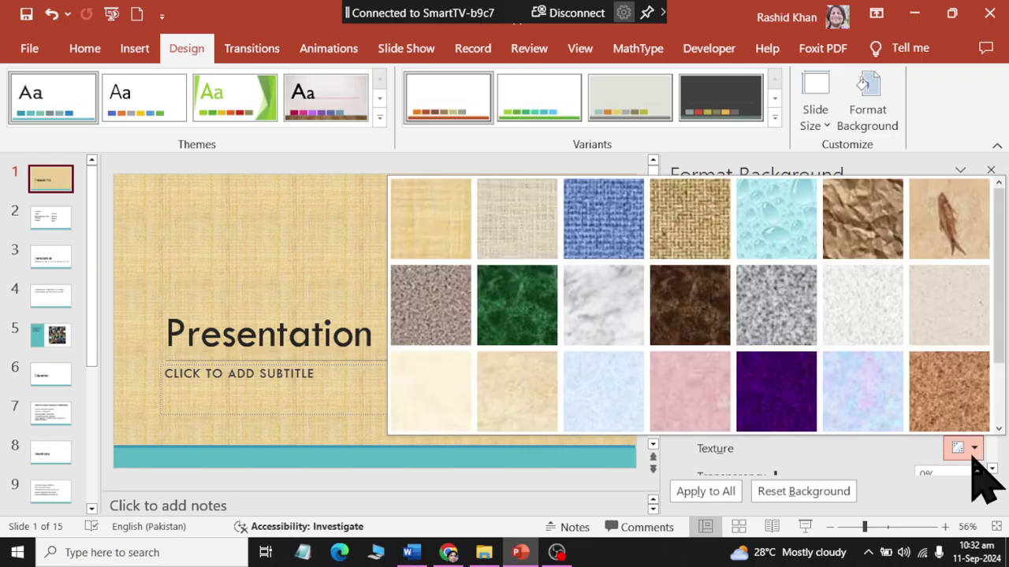
pyautogui.click(545, 371)
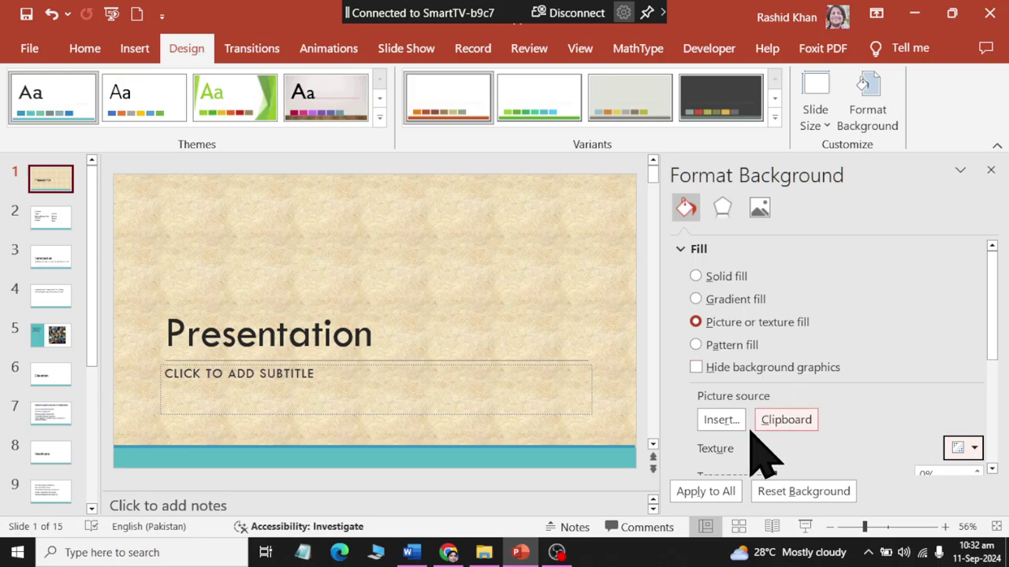
# Insert buildings.jpg from Documents > latest as the background picture.
pyautogui.click(717, 420)
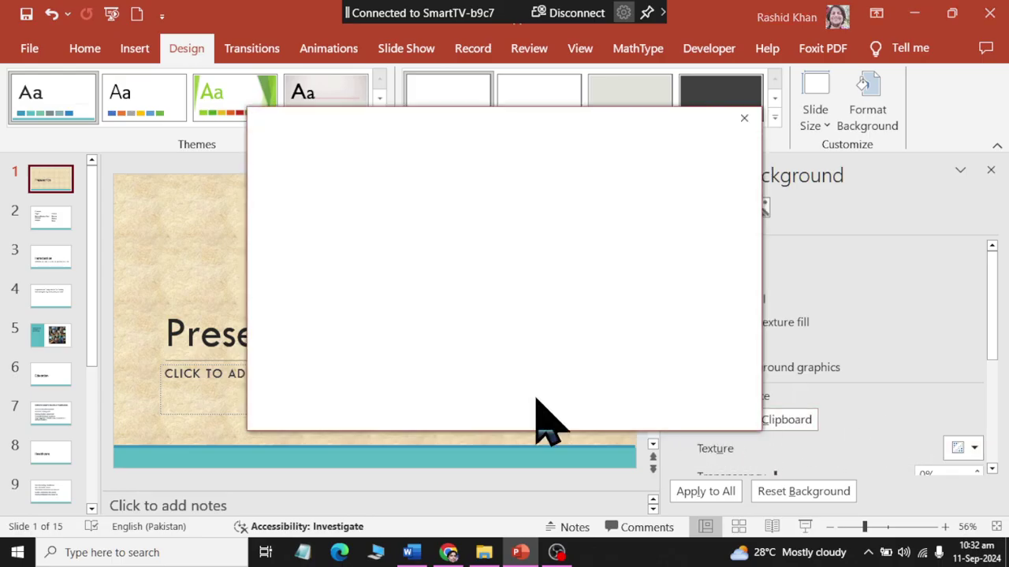
pyautogui.click(605, 212)
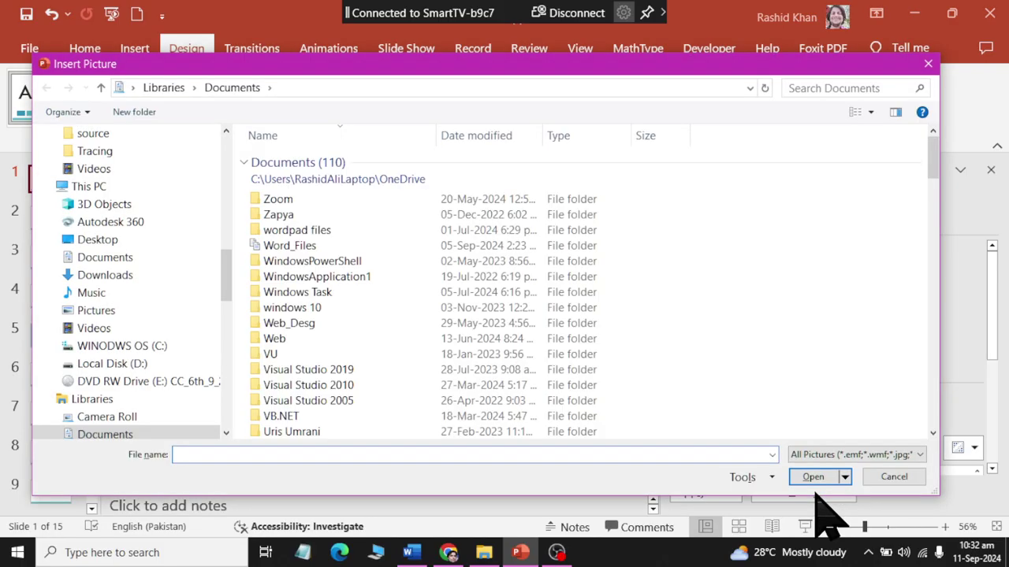
pyautogui.click(110, 258)
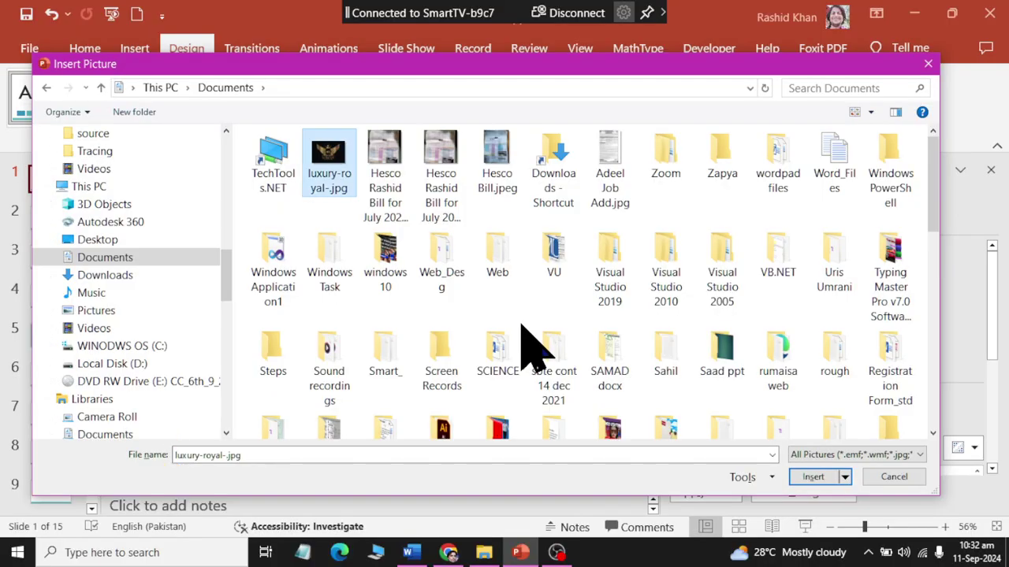
pyautogui.scroll(-5, 529, 346)
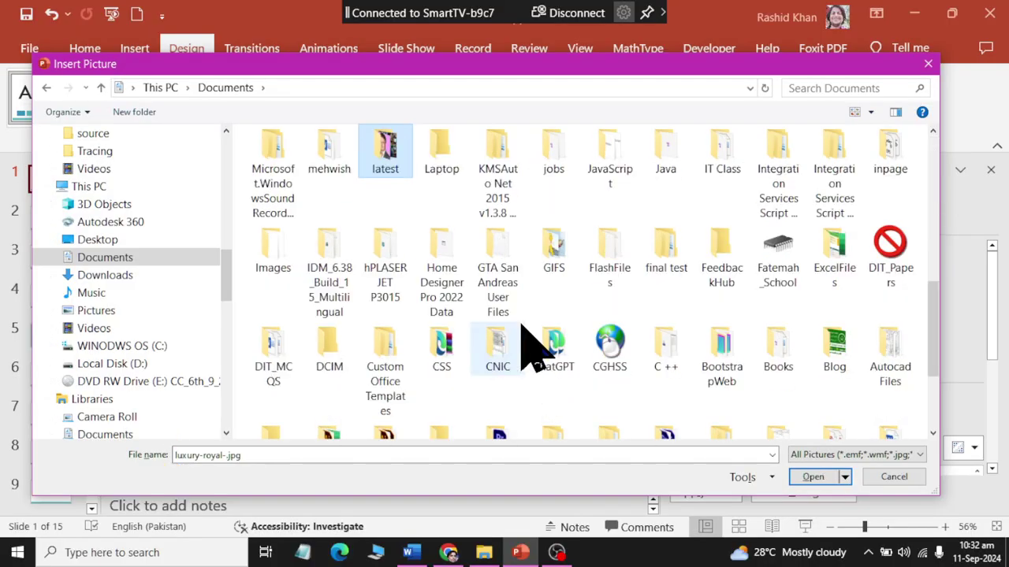
pyautogui.doubleClick(370, 162)
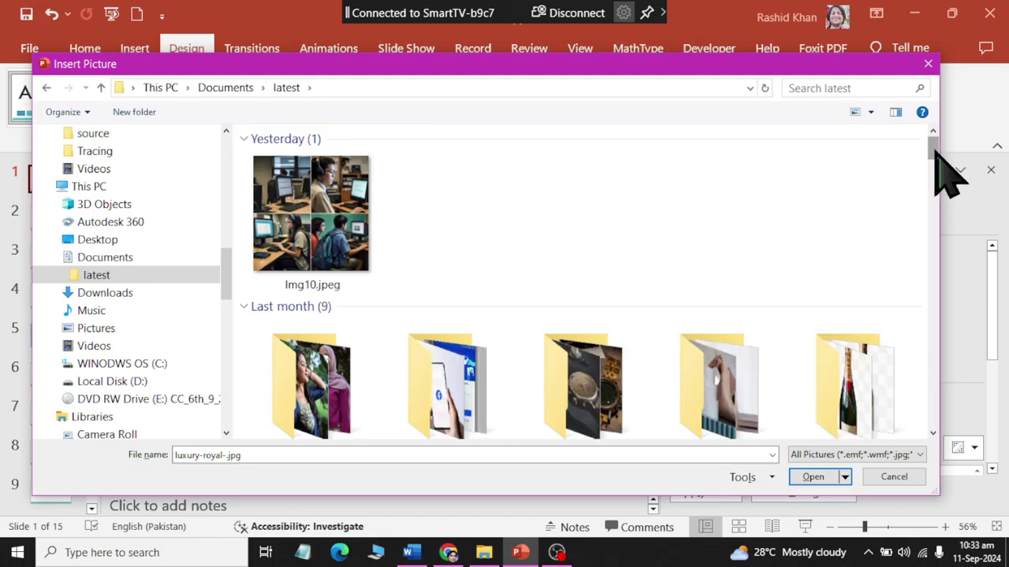
pyautogui.moveTo(934, 167); pyautogui.dragTo(933, 429)
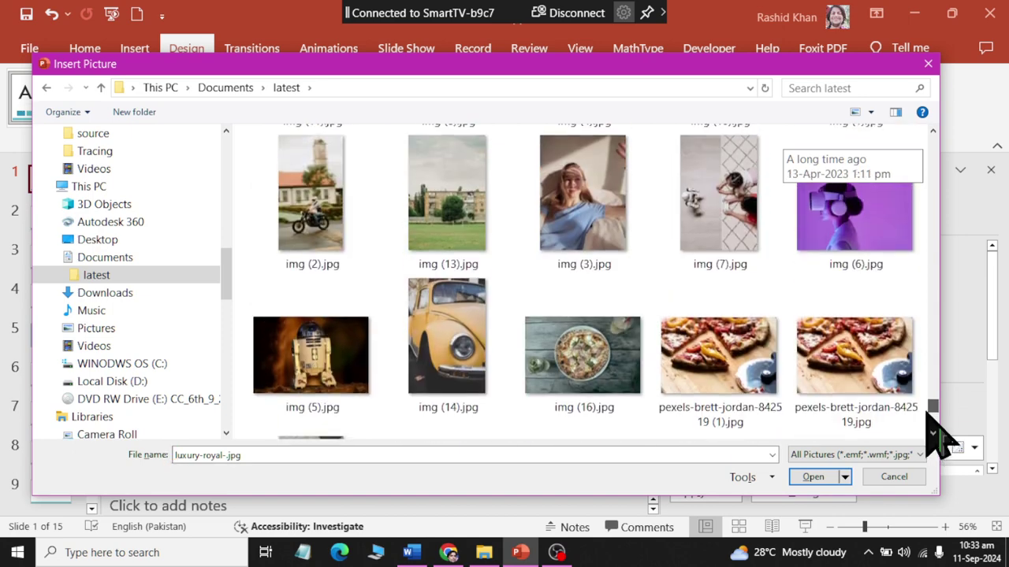
pyautogui.moveTo(934, 422)
pyautogui.mouseDown()
pyautogui.moveTo(932, 442)
pyautogui.moveTo(930, 297)
pyautogui.moveTo(917, 293)
pyautogui.mouseUp()
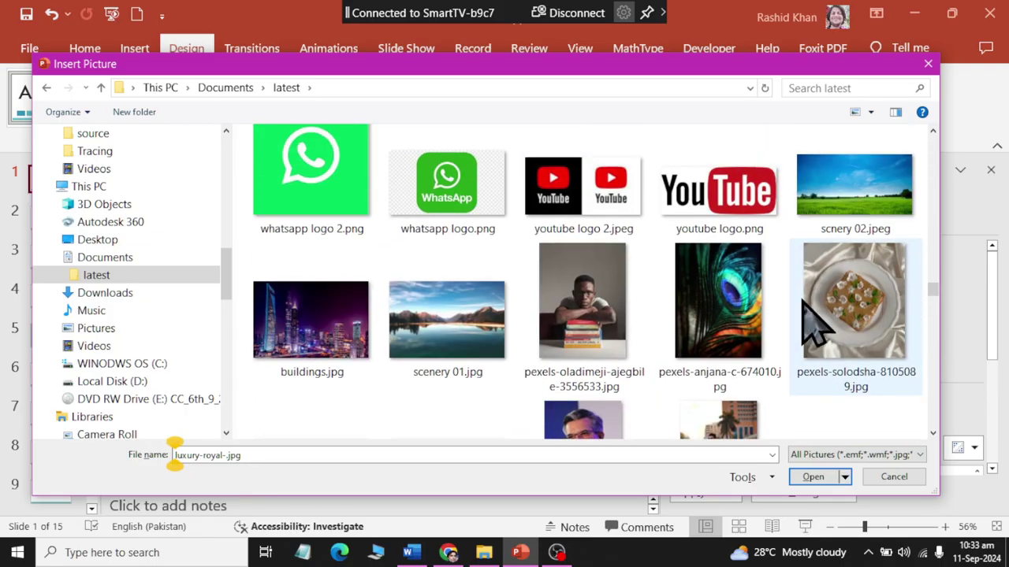
pyautogui.doubleClick(326, 327)
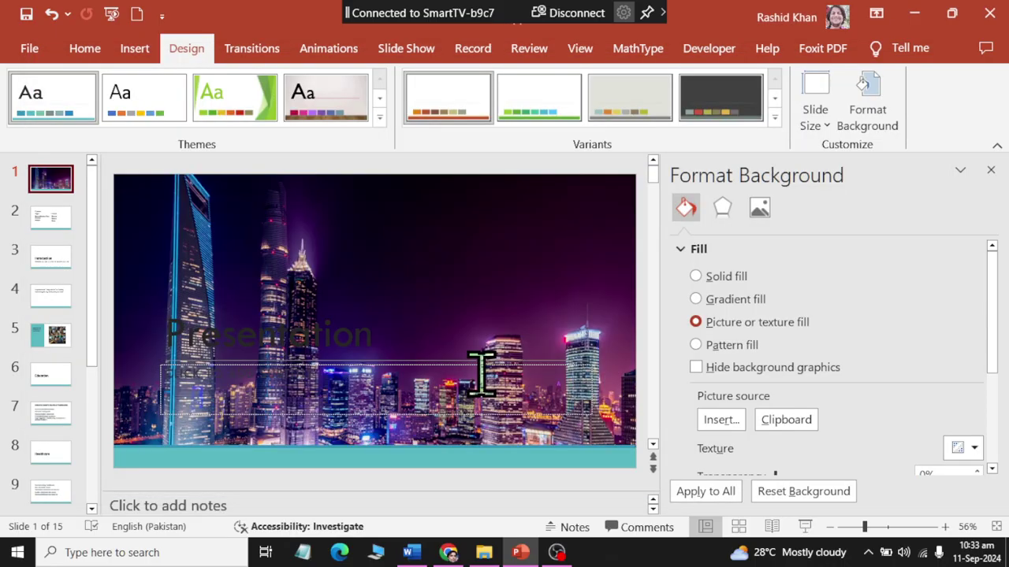
pyautogui.doubleClick(292, 342)
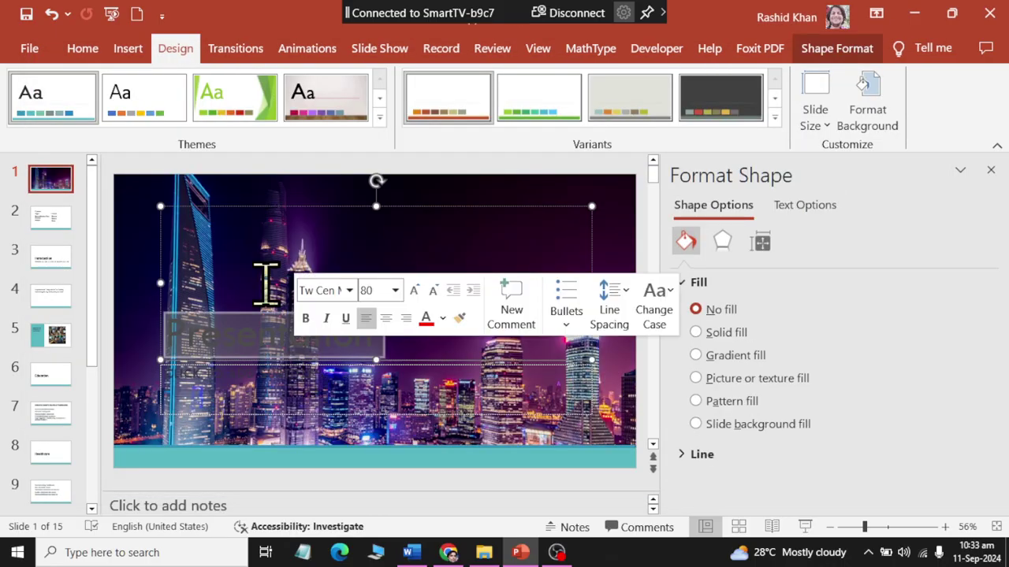
pyautogui.click(82, 48)
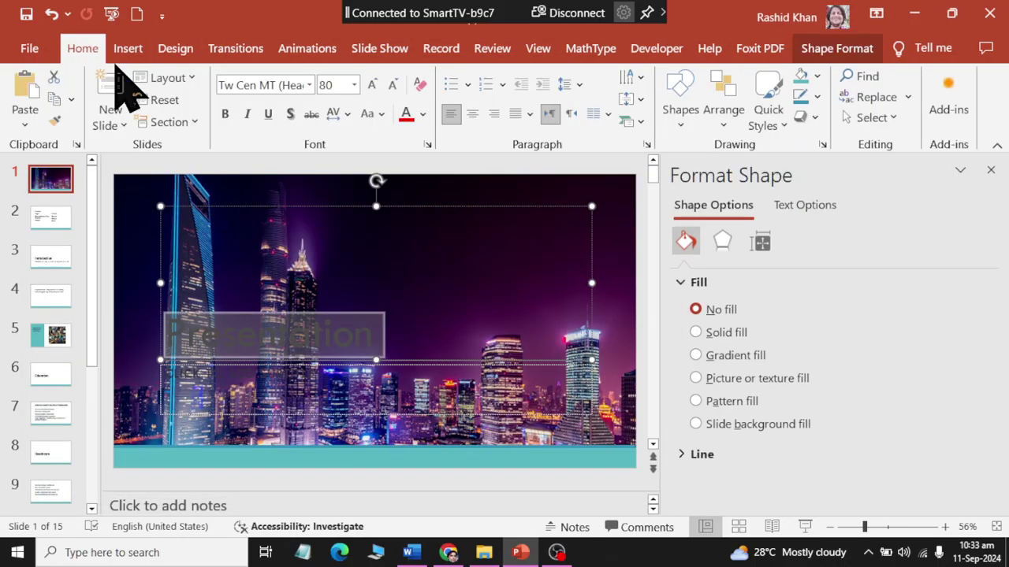
pyautogui.click(422, 114)
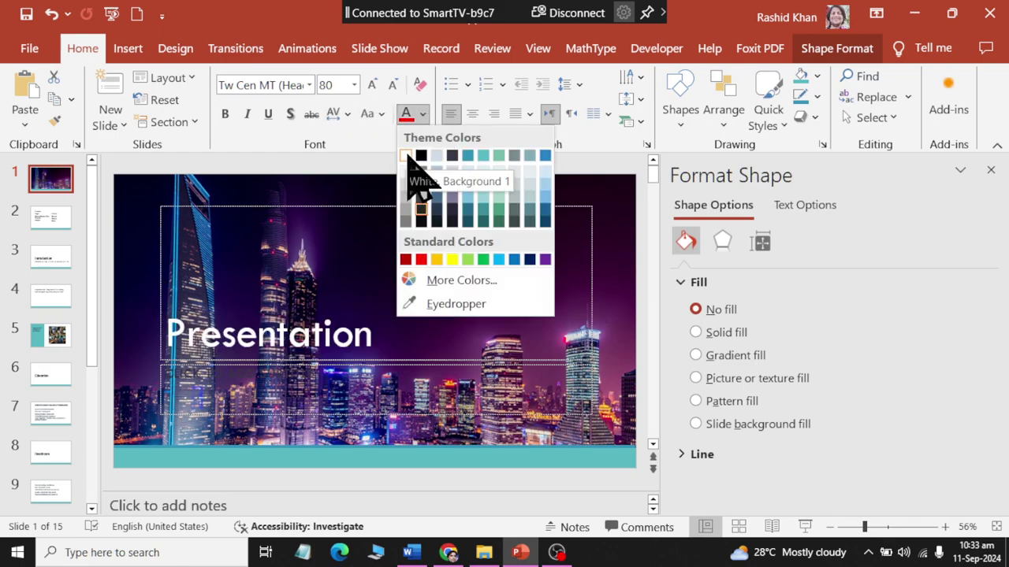
pyautogui.click(623, 418)
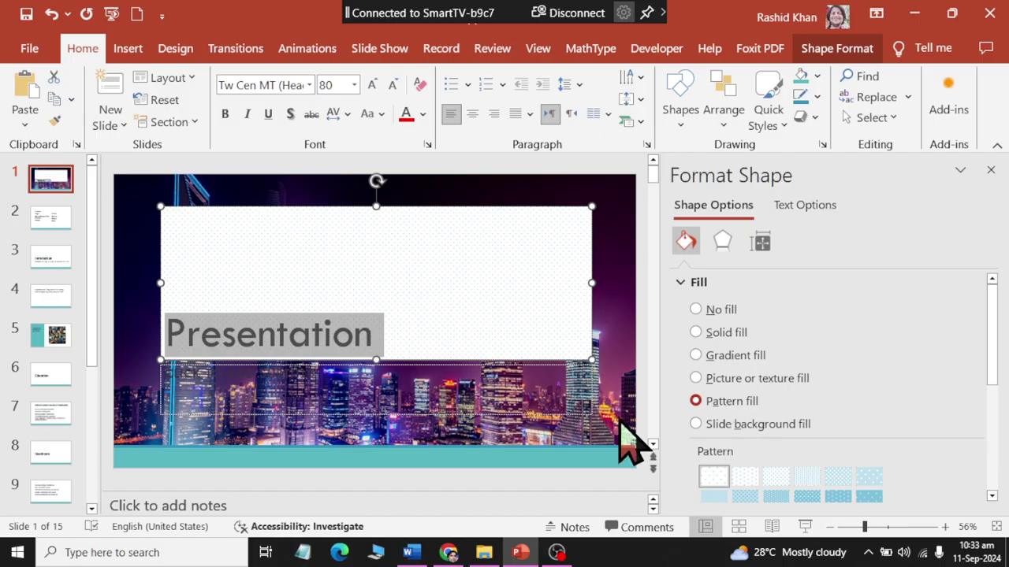
pyautogui.moveTo(619, 424)
pyautogui.mouseDown()
pyautogui.moveTo(599, 418)
pyautogui.moveTo(615, 439)
pyautogui.mouseUp()
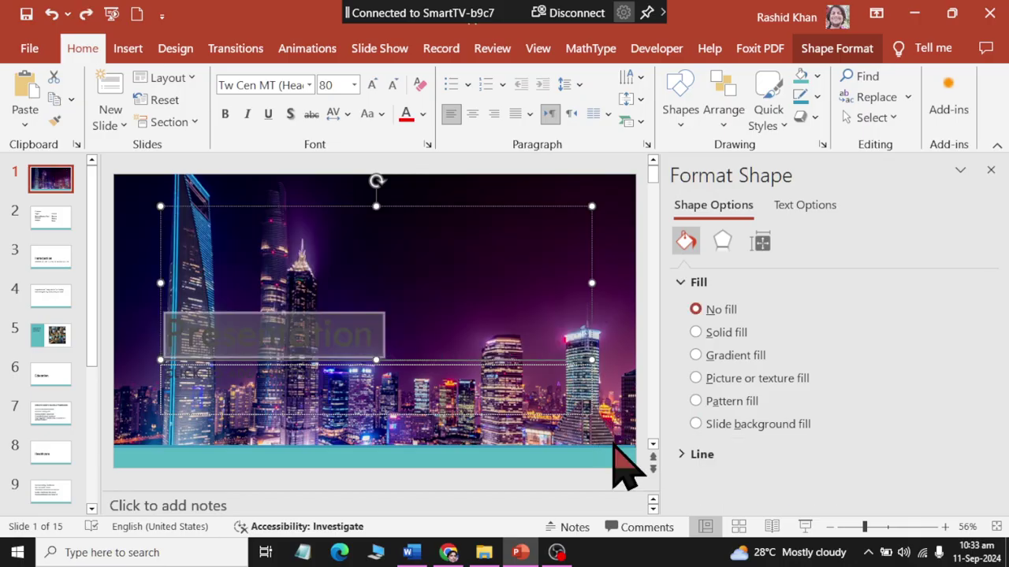
pyautogui.click(614, 439)
# Try dotted, diagonal stripe, vertical stripe and zigzag pattern fills on the slide background.
pyautogui.click(708, 347)
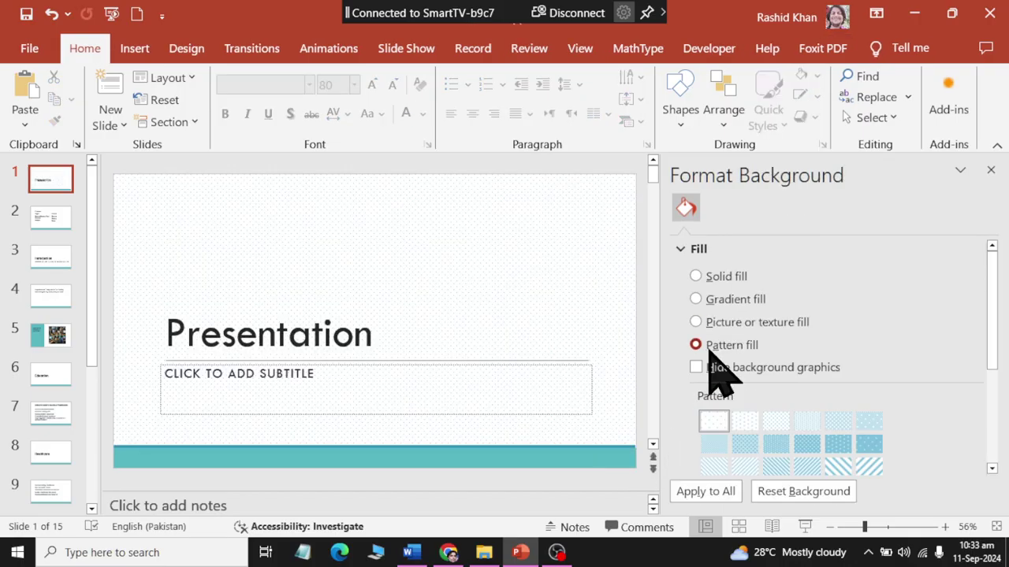
pyautogui.scroll(-2, 990, 337)
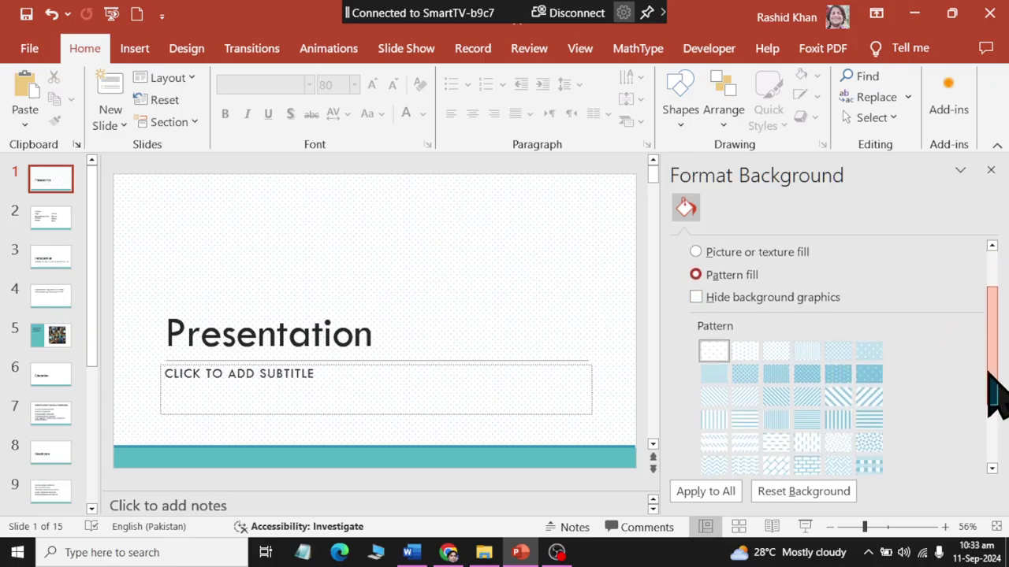
pyautogui.click(869, 394)
pyautogui.click(833, 418)
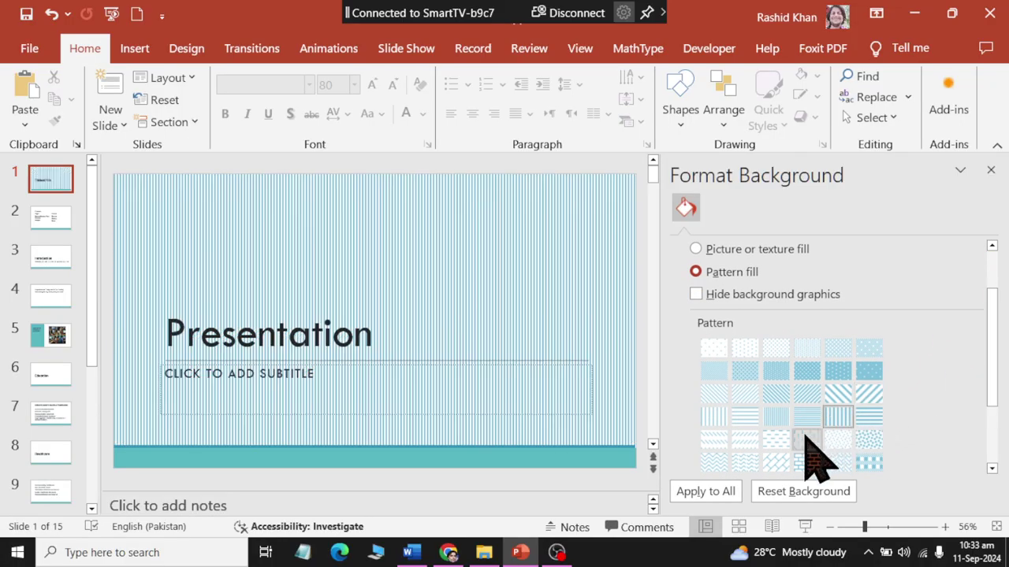
pyautogui.click(745, 439)
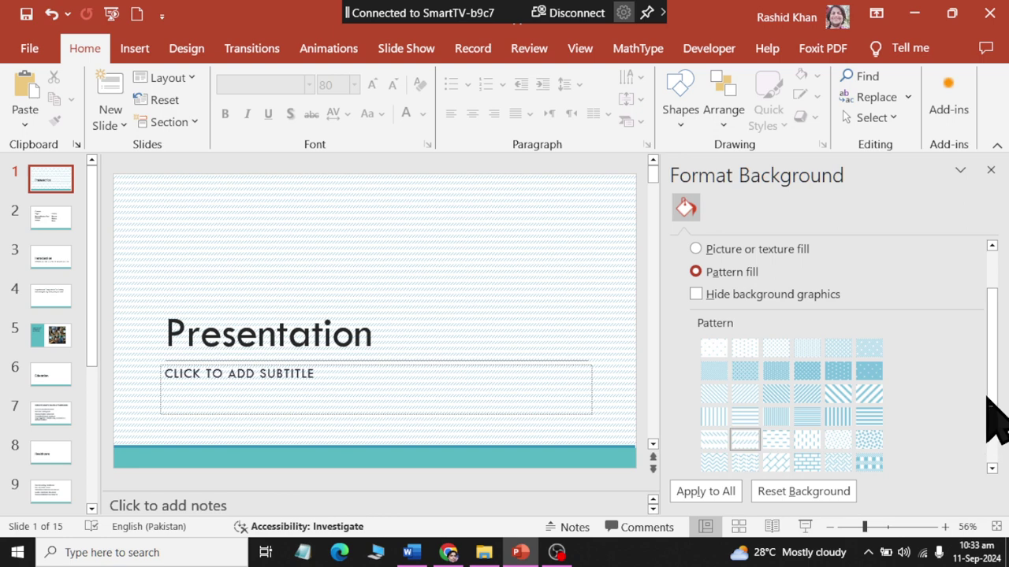
pyautogui.moveTo(992, 396); pyautogui.dragTo(991, 445)
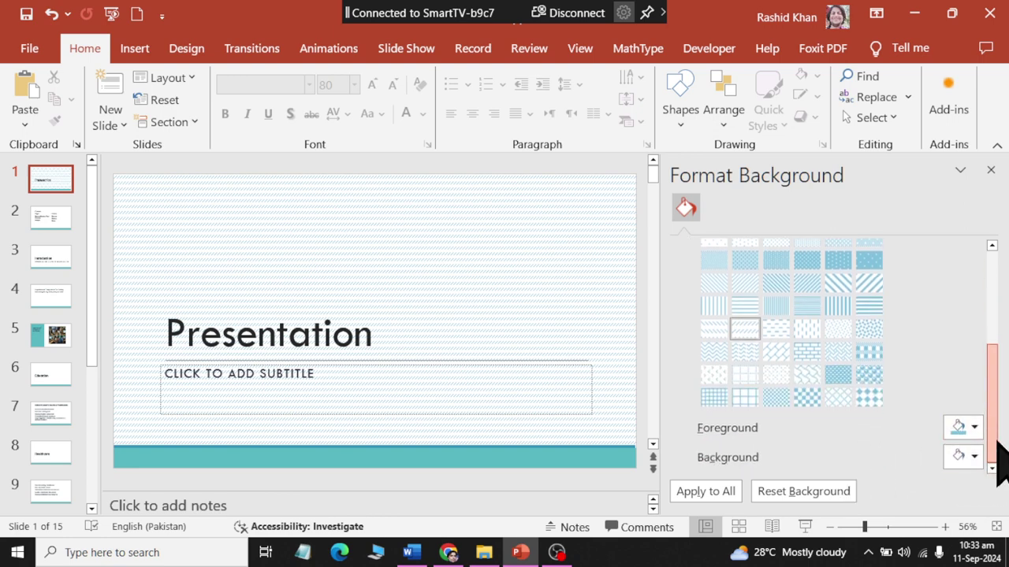
pyautogui.moveTo(998, 462); pyautogui.dragTo(995, 315)
# Hide and show the slide's teal background graphics, leaving them visible.
pyautogui.click(750, 369)
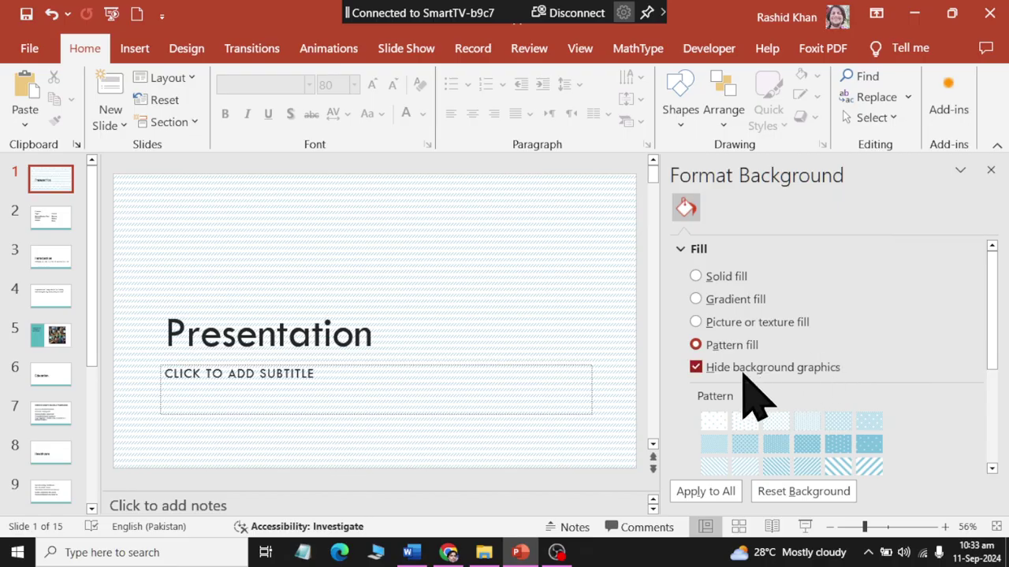
pyautogui.click(745, 370)
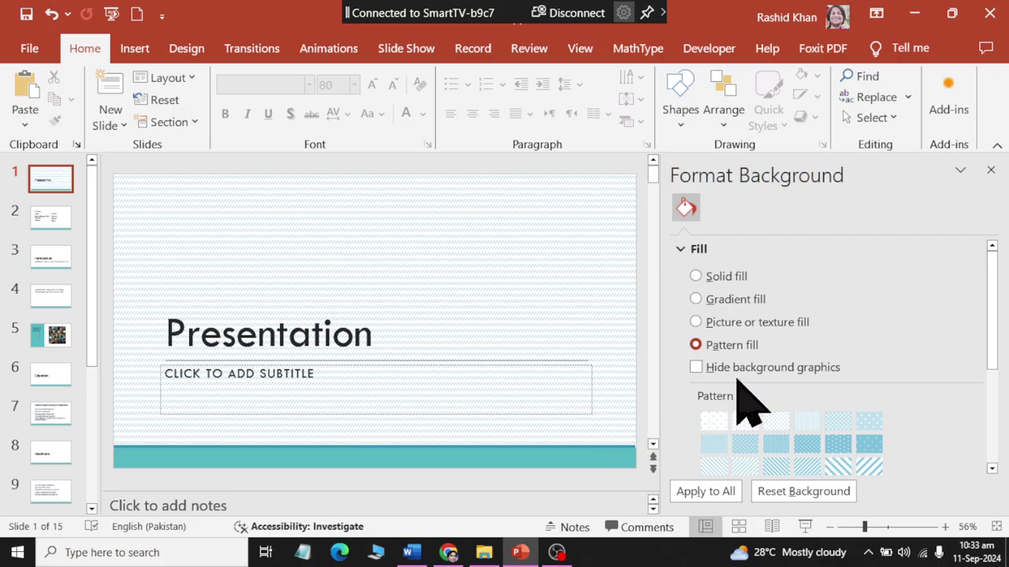
pyautogui.click(722, 367)
pyautogui.click(717, 368)
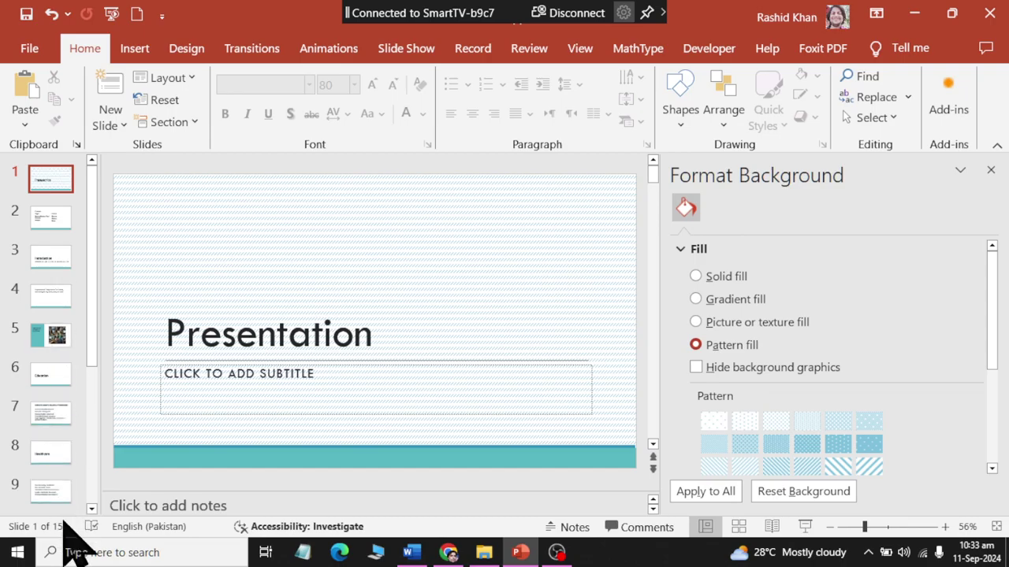
# Apply the zigzag background to all slides, undo it, and reset to the original plain background.
pyautogui.click(705, 497)
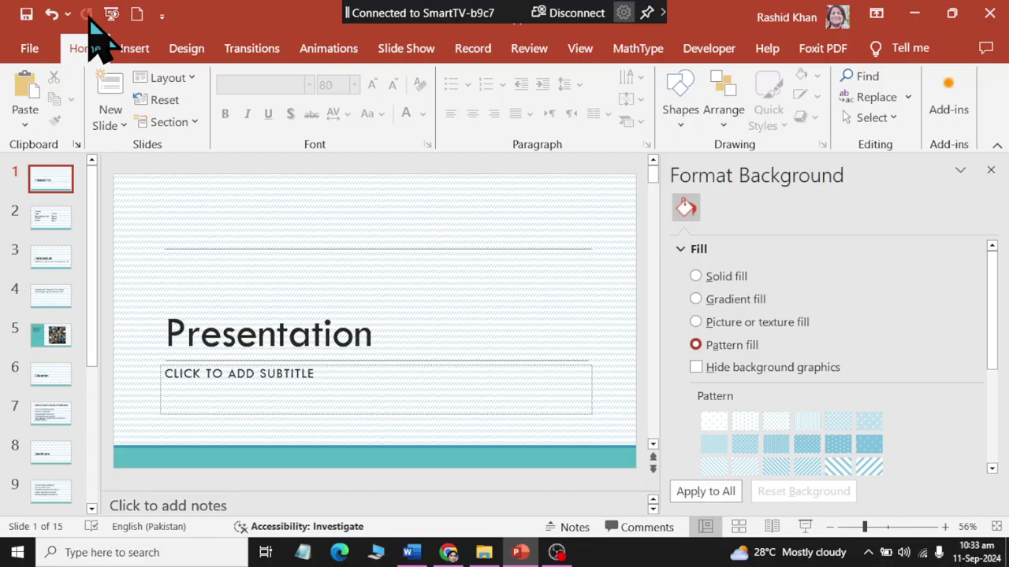
pyautogui.click(49, 14)
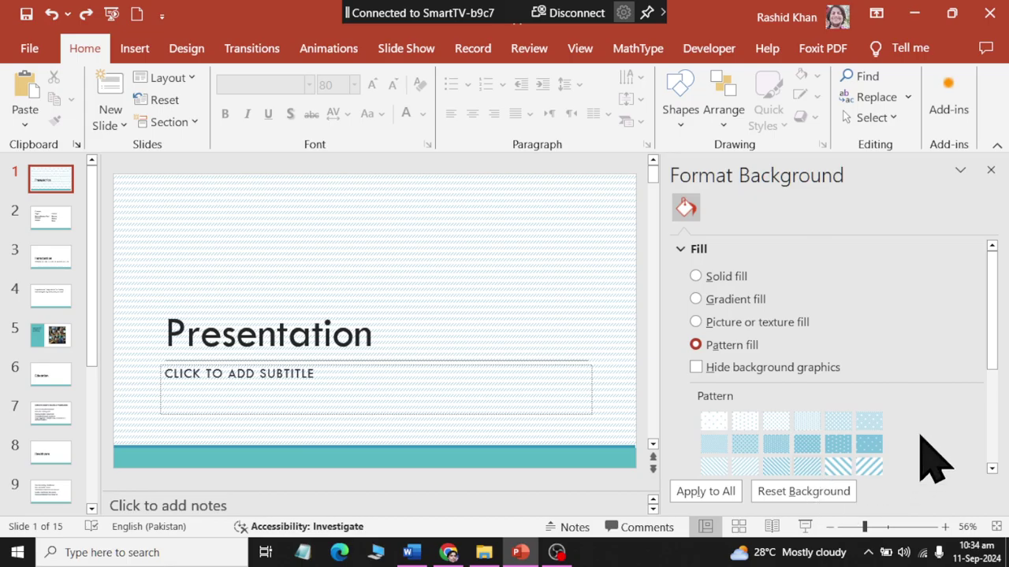
pyautogui.click(829, 491)
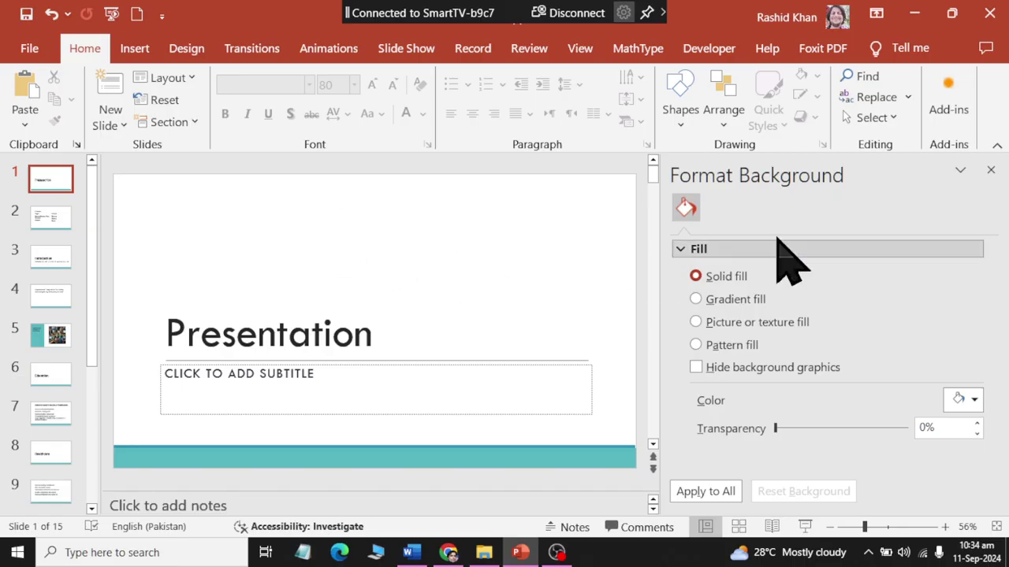
# Close the Format Background pane and check slides 2 through 10 for plain white backgrounds.
pyautogui.click(990, 169)
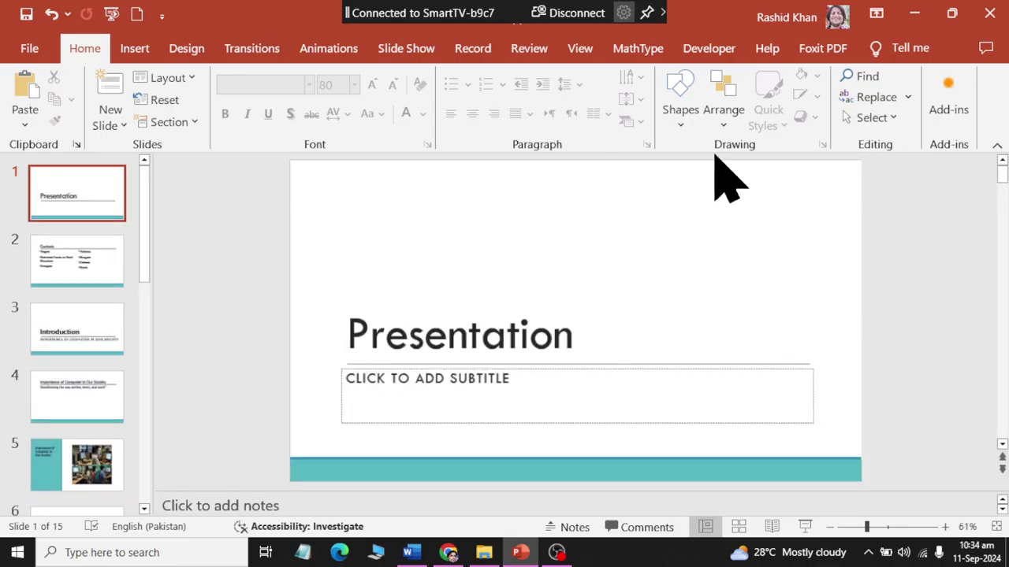
pyautogui.click(193, 52)
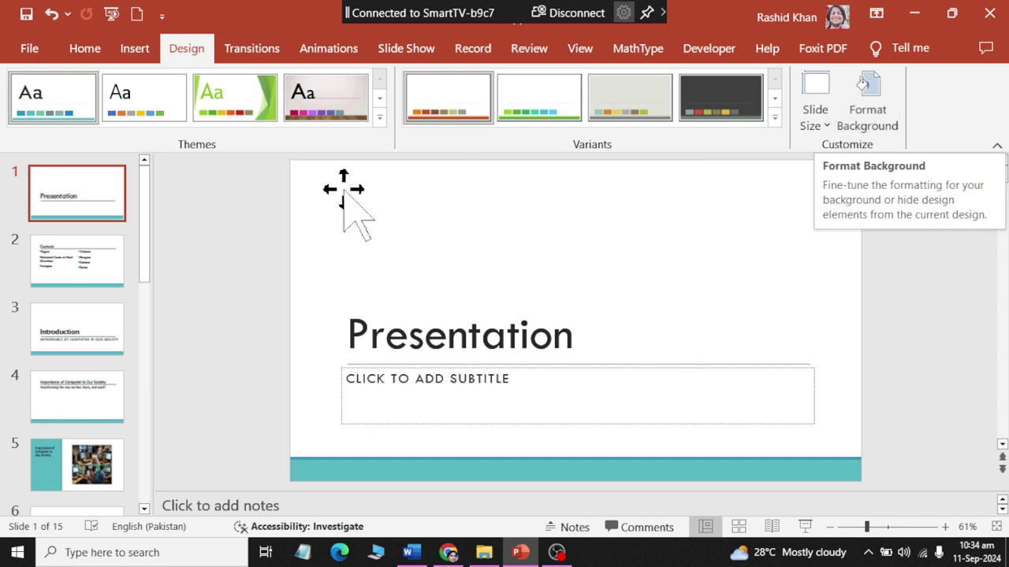
pyautogui.click(87, 275)
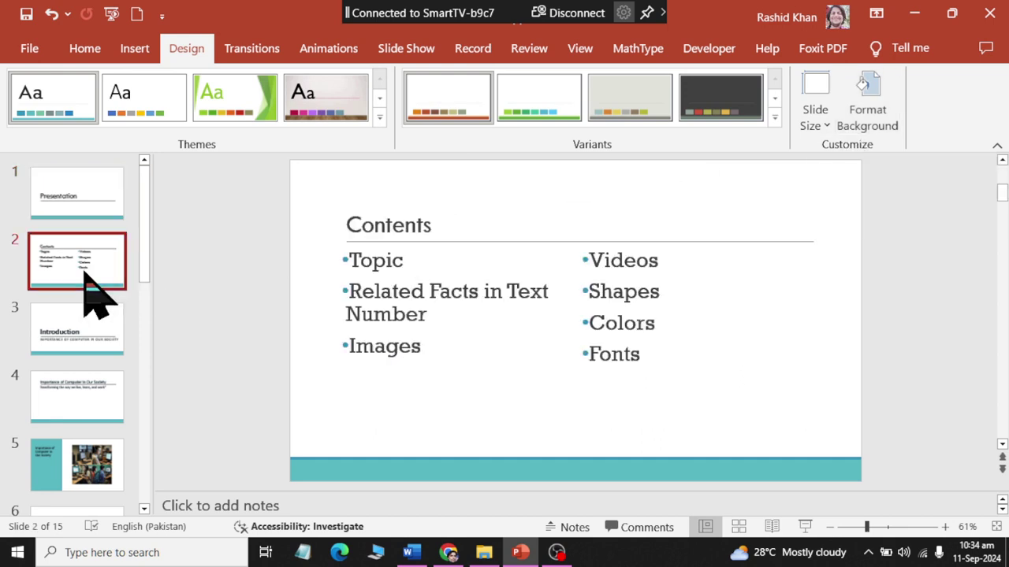
pyautogui.click(101, 347)
pyautogui.click(101, 410)
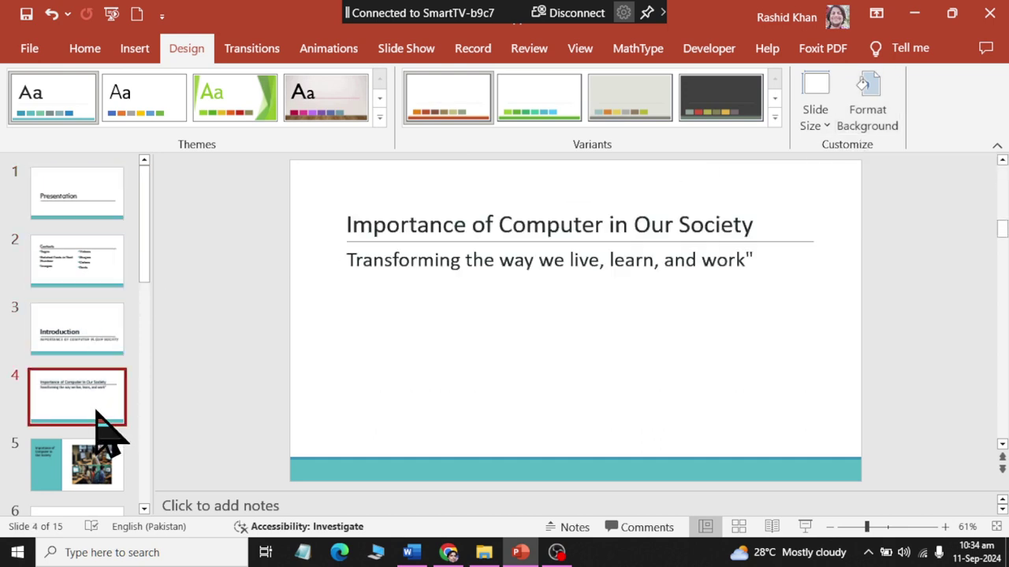
pyautogui.scroll(-2, 101, 430)
pyautogui.click(101, 473)
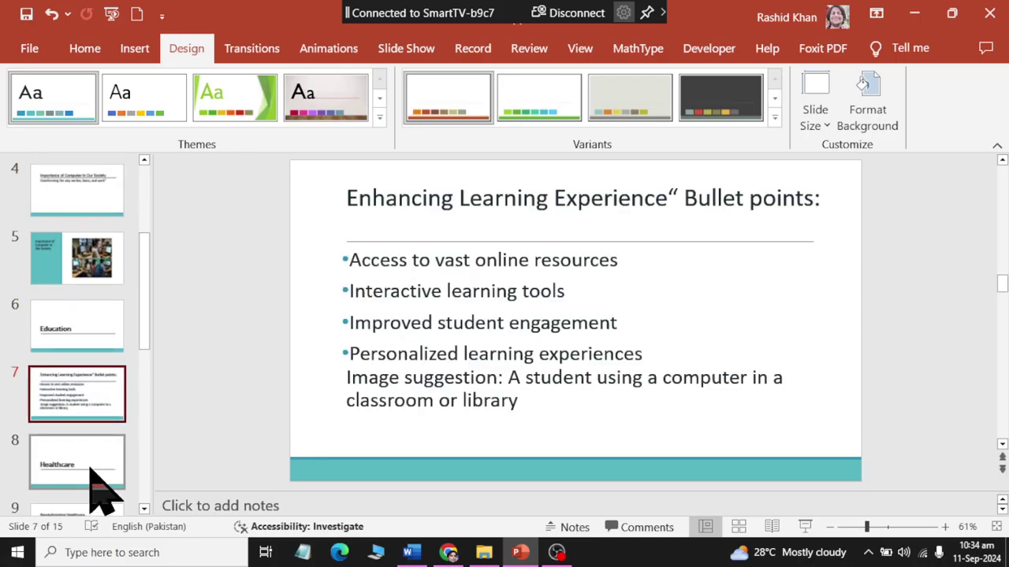
pyautogui.click(101, 477)
pyautogui.scroll(-2, 90, 438)
pyautogui.click(93, 429)
pyautogui.click(100, 473)
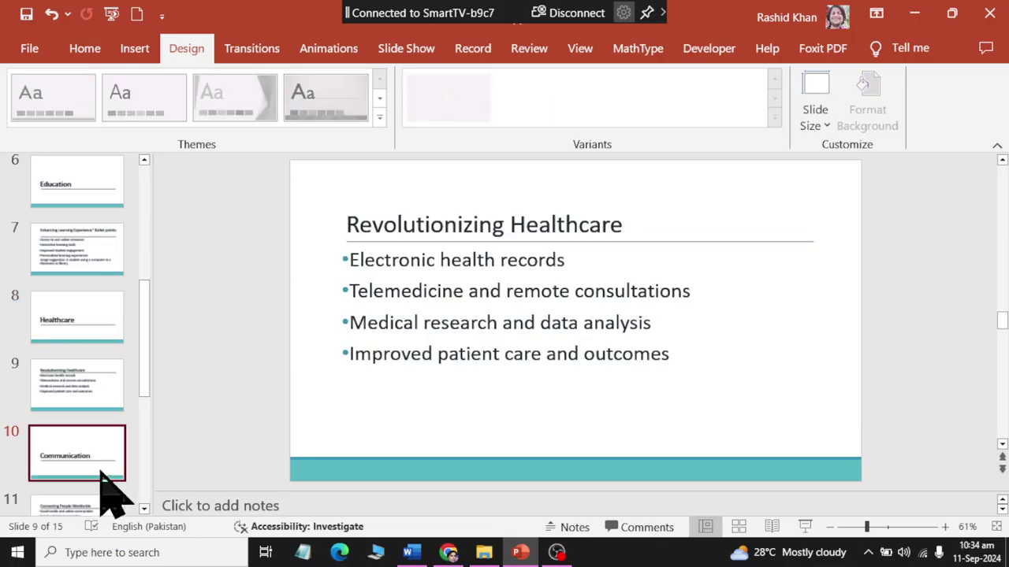
# Return to the title slide and bring up its transition options.
pyautogui.scroll(2, 100, 465)
pyautogui.scroll(3, 98, 445)
pyautogui.scroll(2, 103, 449)
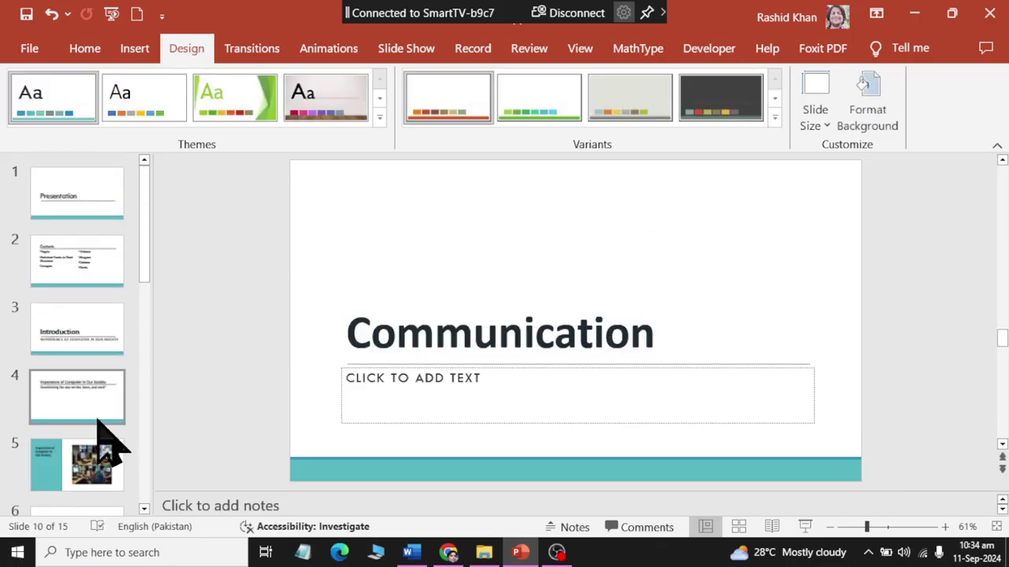
pyautogui.click(122, 214)
pyautogui.click(260, 54)
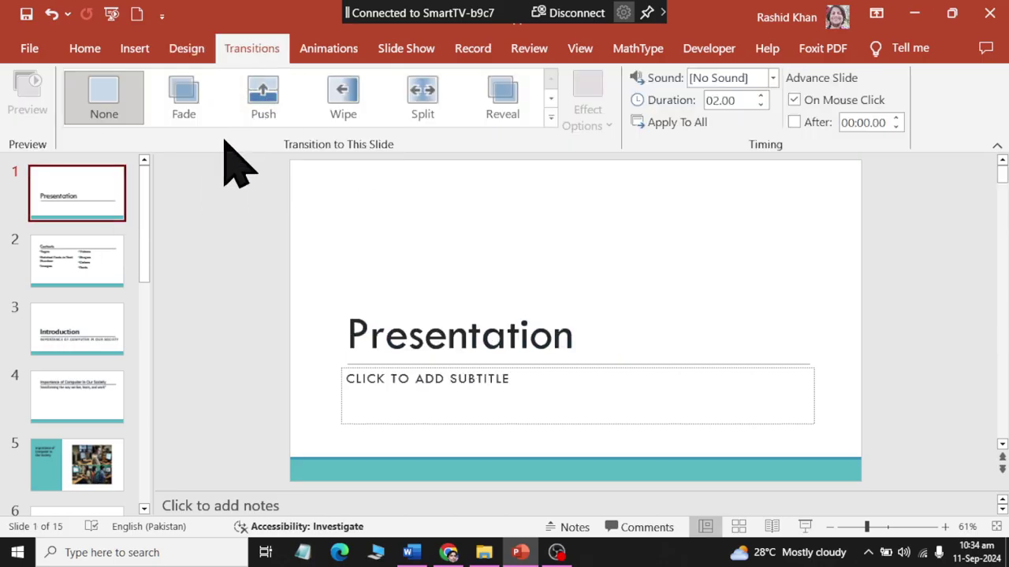
# Apply Push to slide 1, Wipe to slide 2, Split to slide 3 and Fracture to slide 4.
pyautogui.click(260, 110)
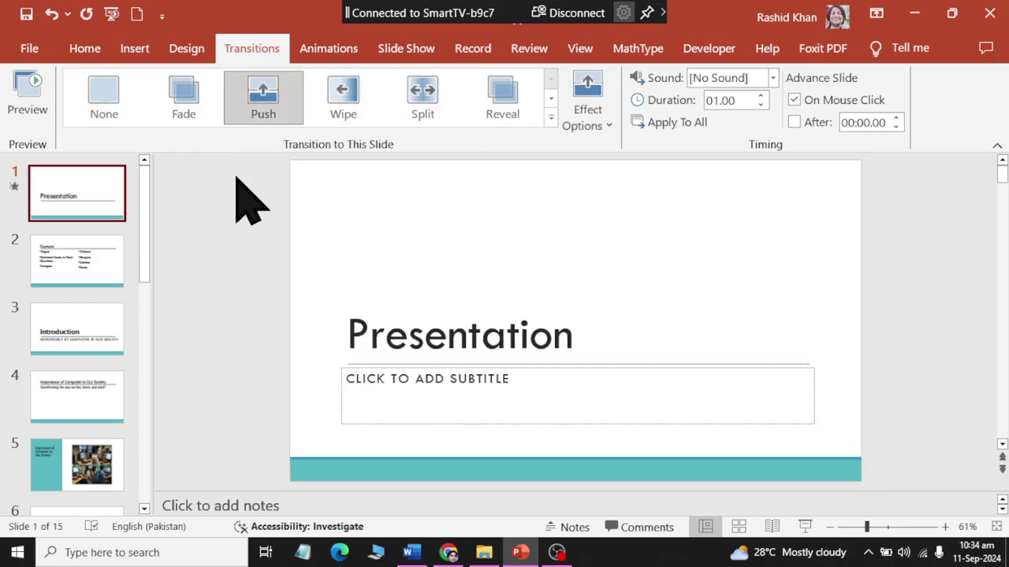
pyautogui.click(90, 260)
pyautogui.click(347, 106)
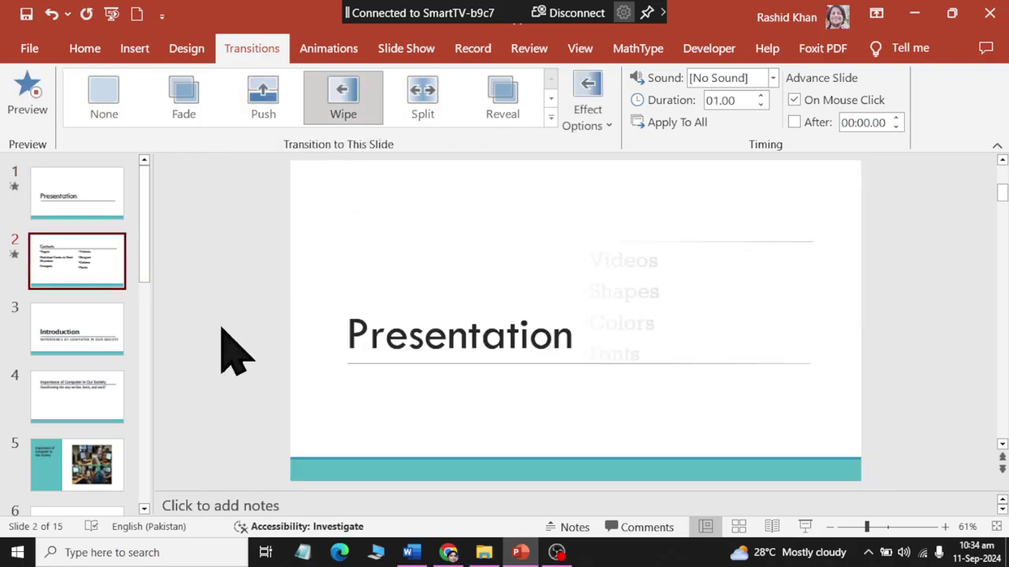
pyautogui.click(82, 339)
pyautogui.click(418, 110)
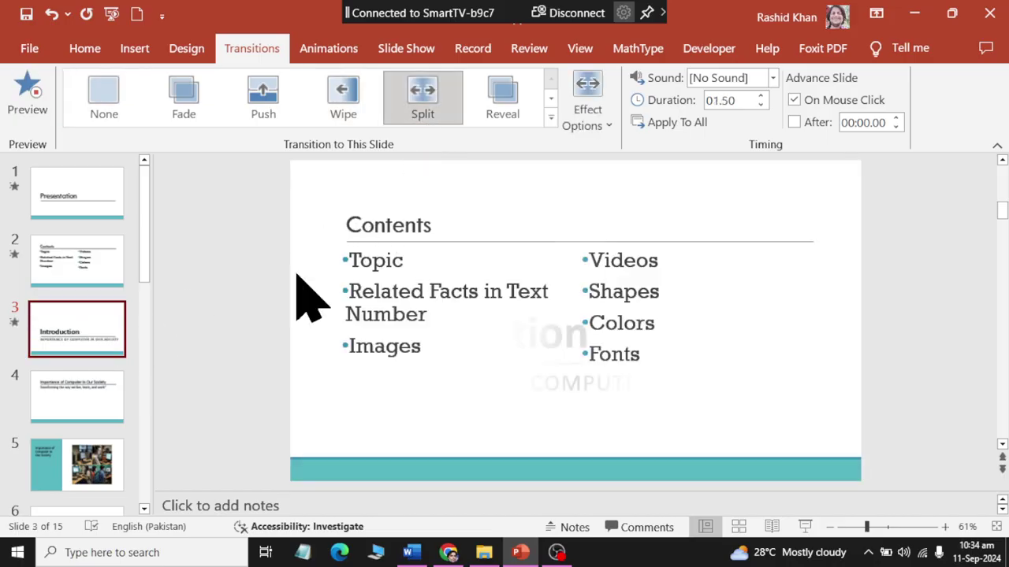
pyautogui.click(75, 402)
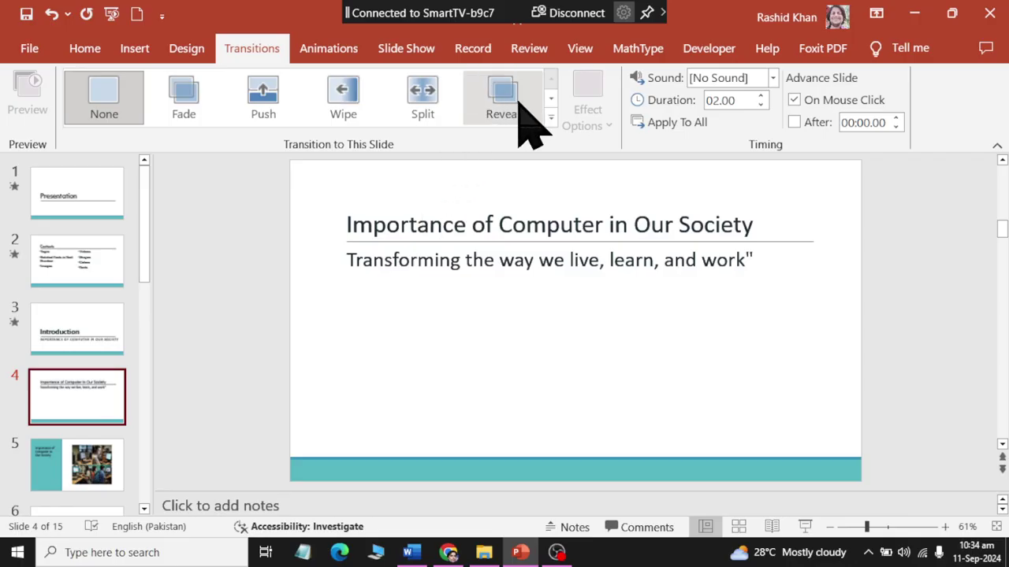
pyautogui.click(551, 117)
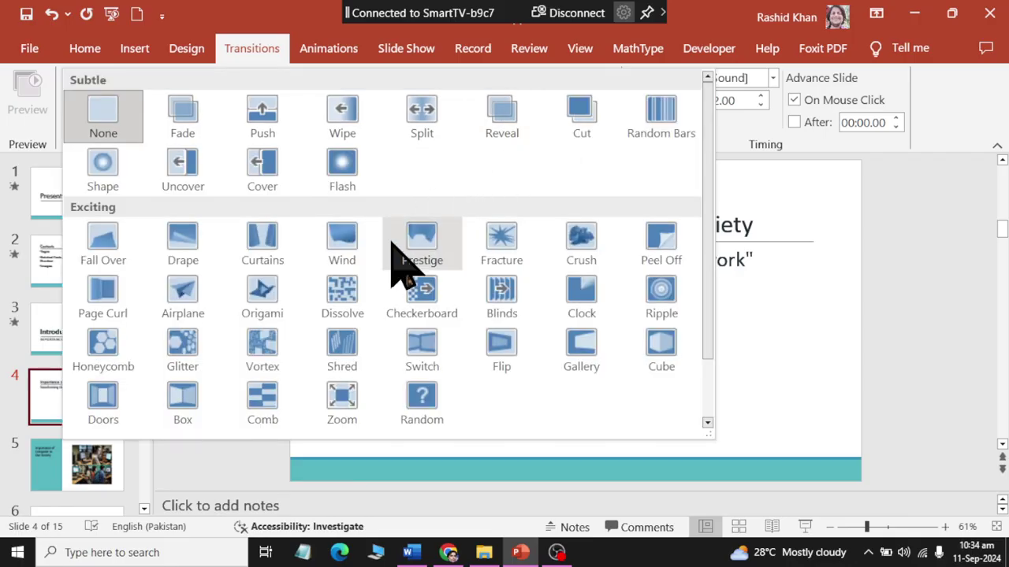
pyautogui.click(490, 248)
pyautogui.click(55, 207)
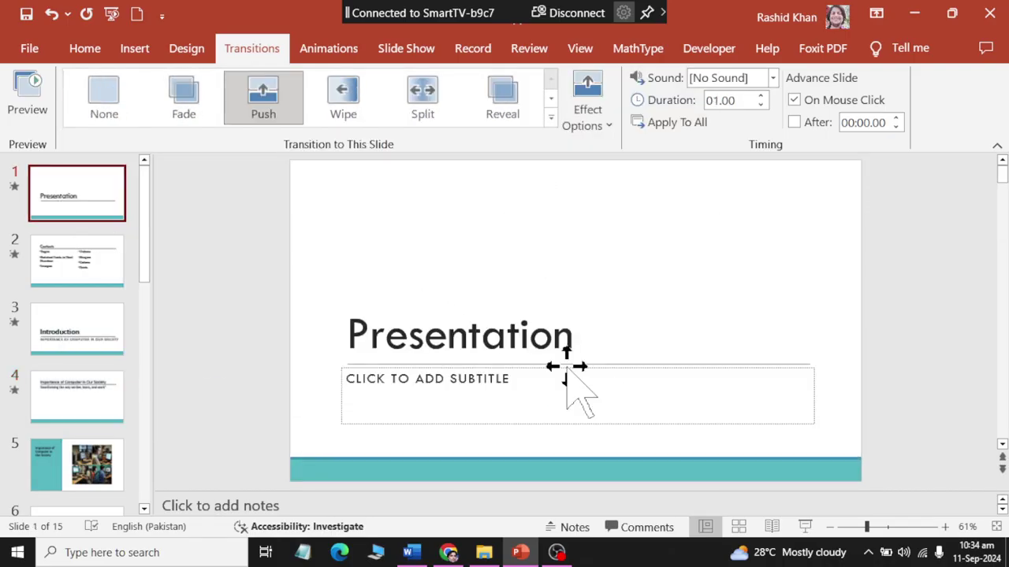
# Run the slide show with F5 through slide 4's Fracture transition, then exit with Esc.
pyautogui.press('F5')
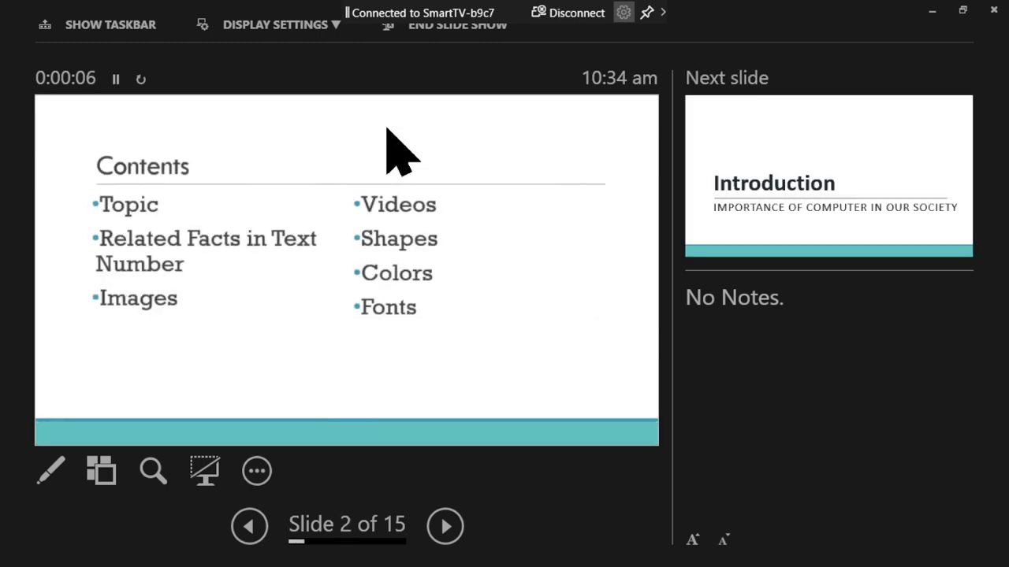
pyautogui.click(387, 128)
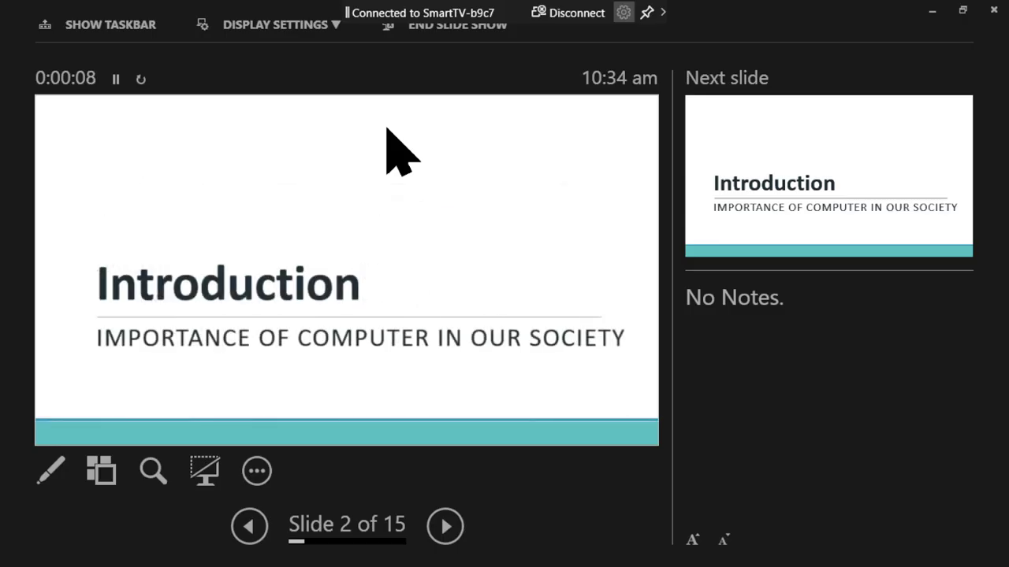
pyautogui.click(387, 128)
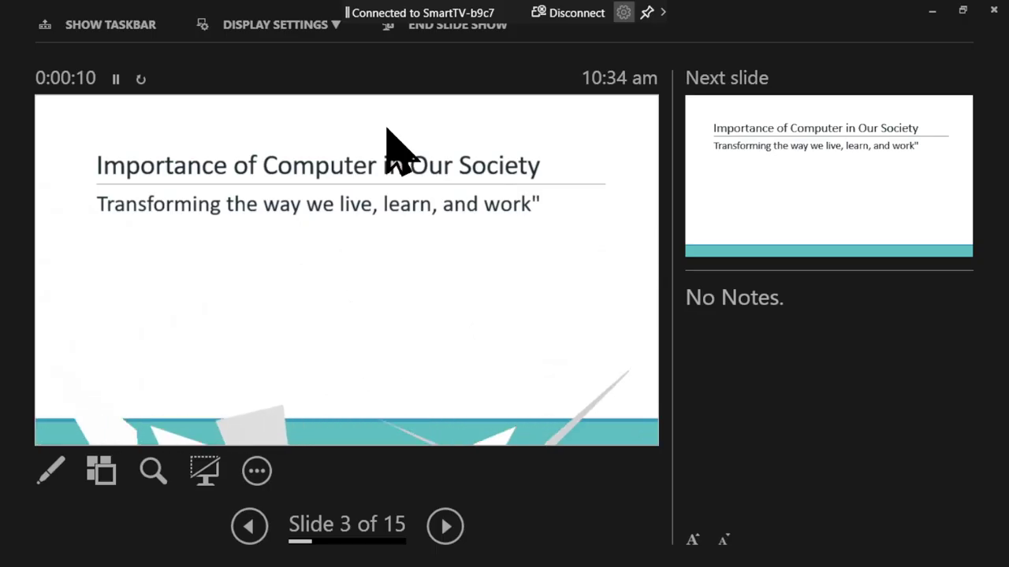
pyautogui.press('Escape')
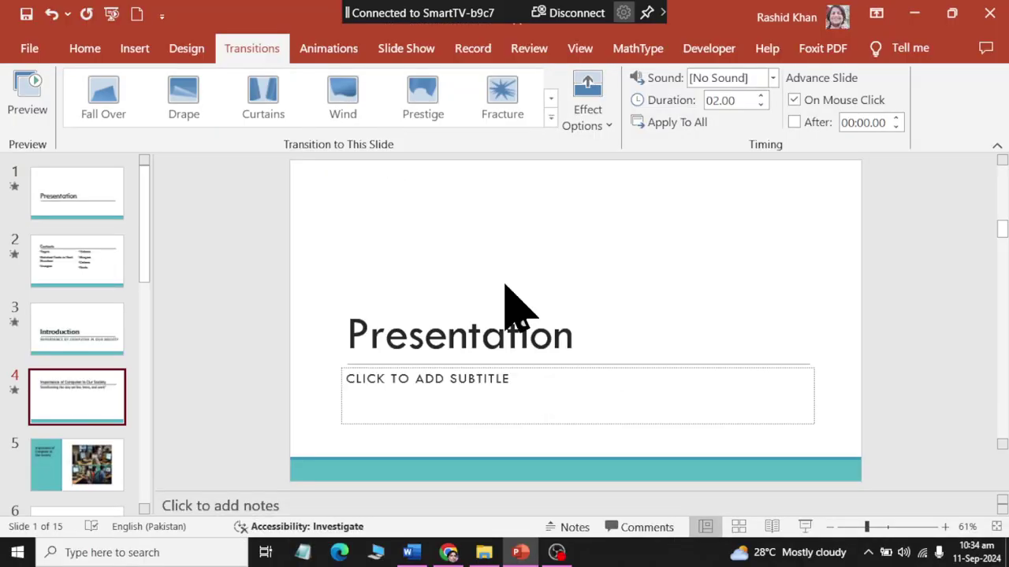
# Replace the title slide's Push transition with Gallery from the Exciting group.
pyautogui.click(71, 200)
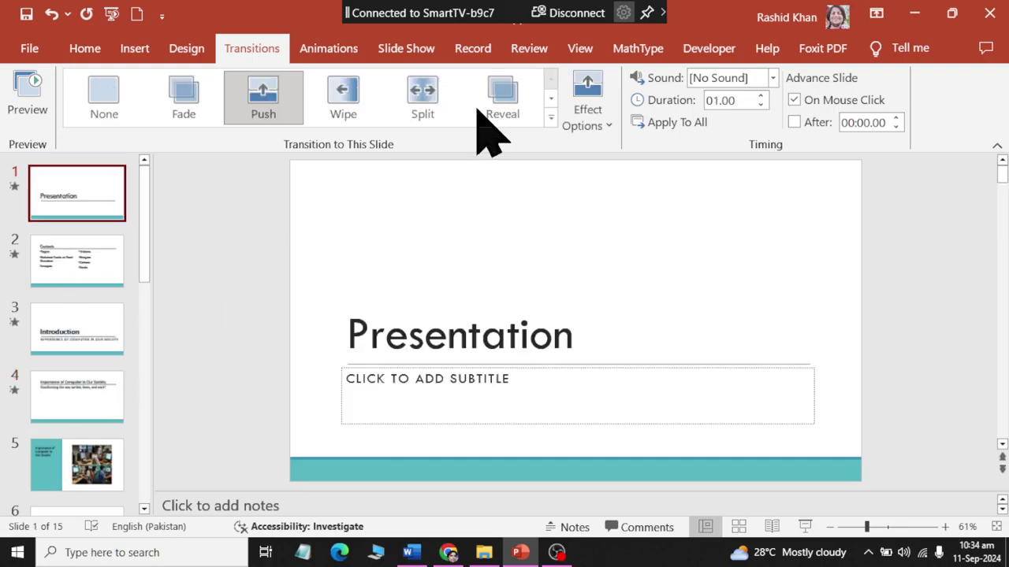
pyautogui.click(551, 117)
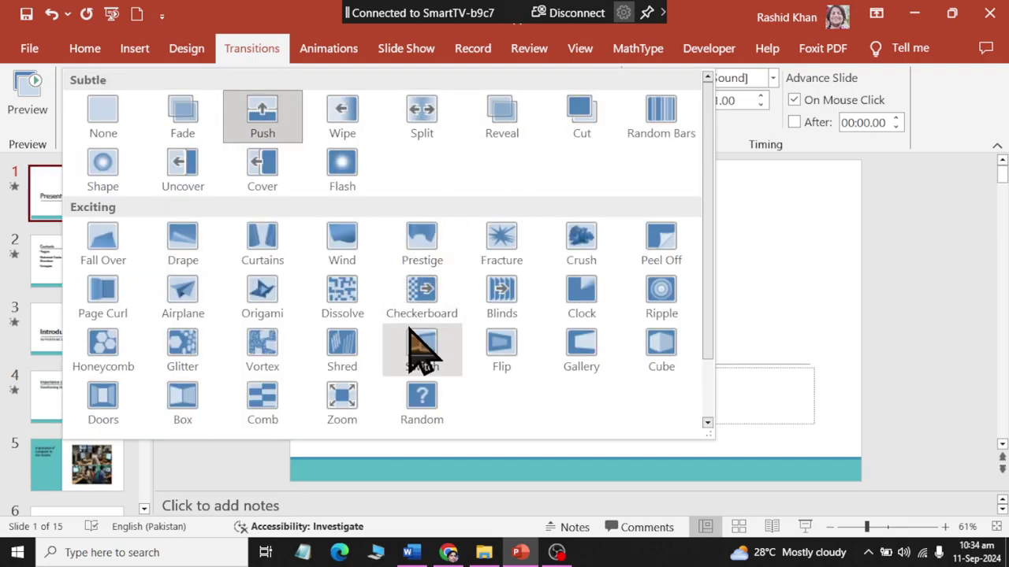
pyautogui.click(584, 370)
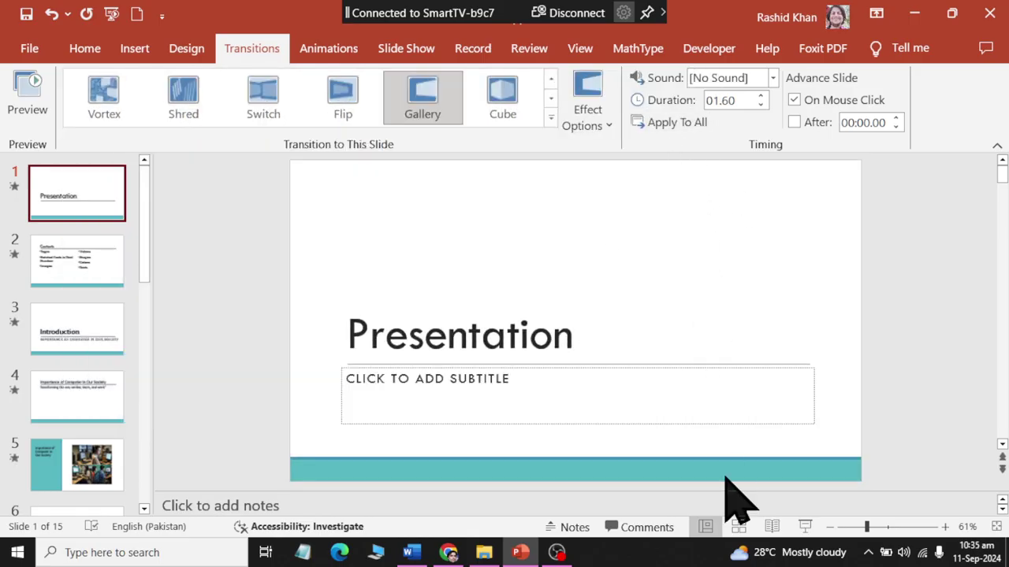
# Play the slide show through slide 6, Education, to watch the Gallery transitions, then exit.
pyautogui.press('F5')
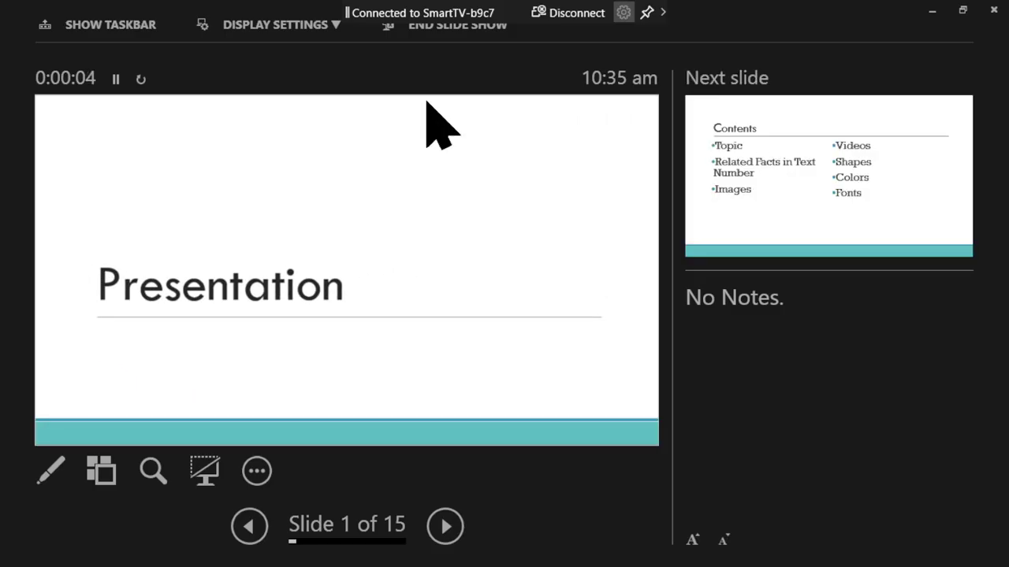
pyautogui.click(427, 103)
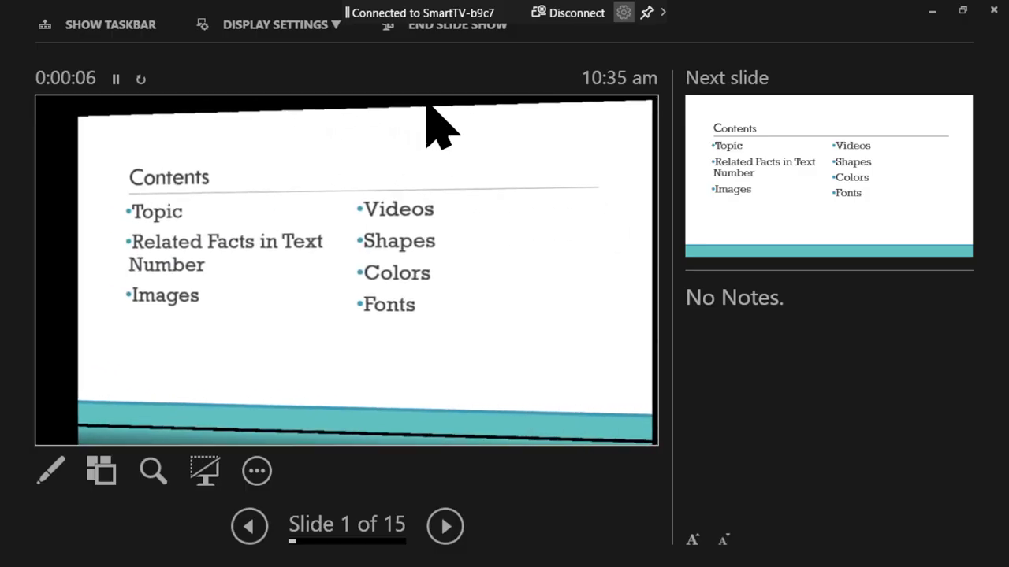
pyautogui.click(427, 102)
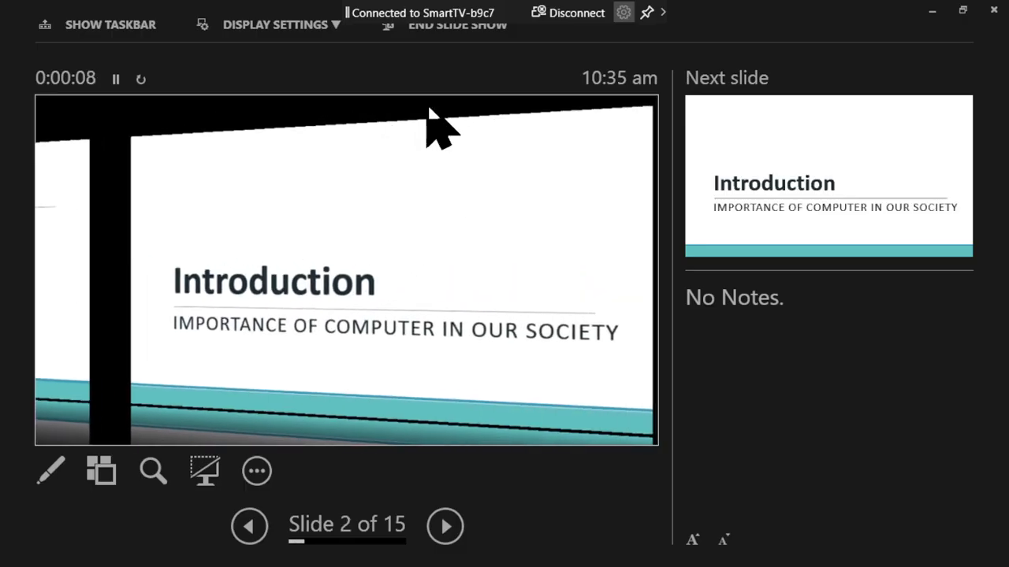
pyautogui.click(426, 102)
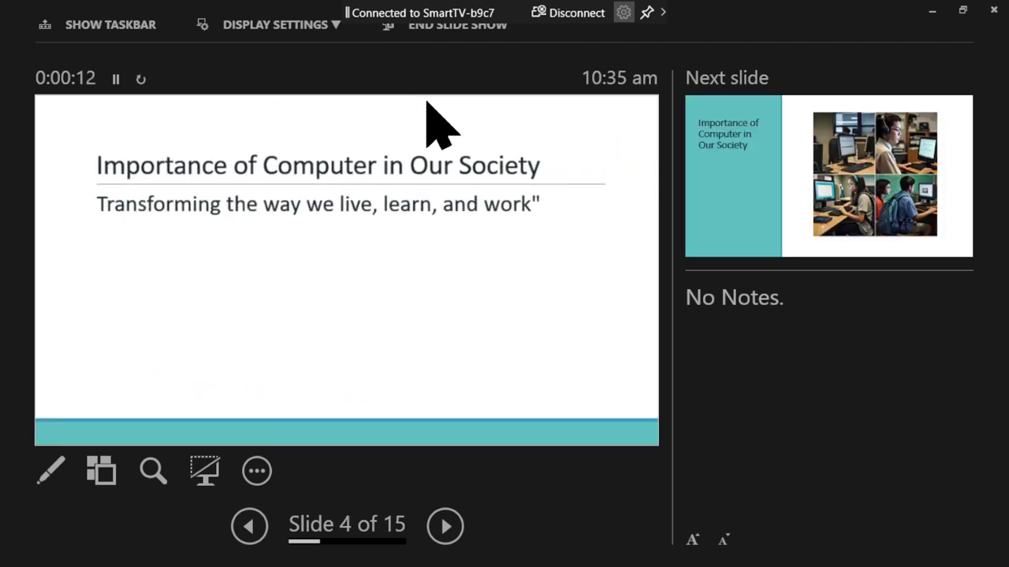
pyautogui.click(427, 102)
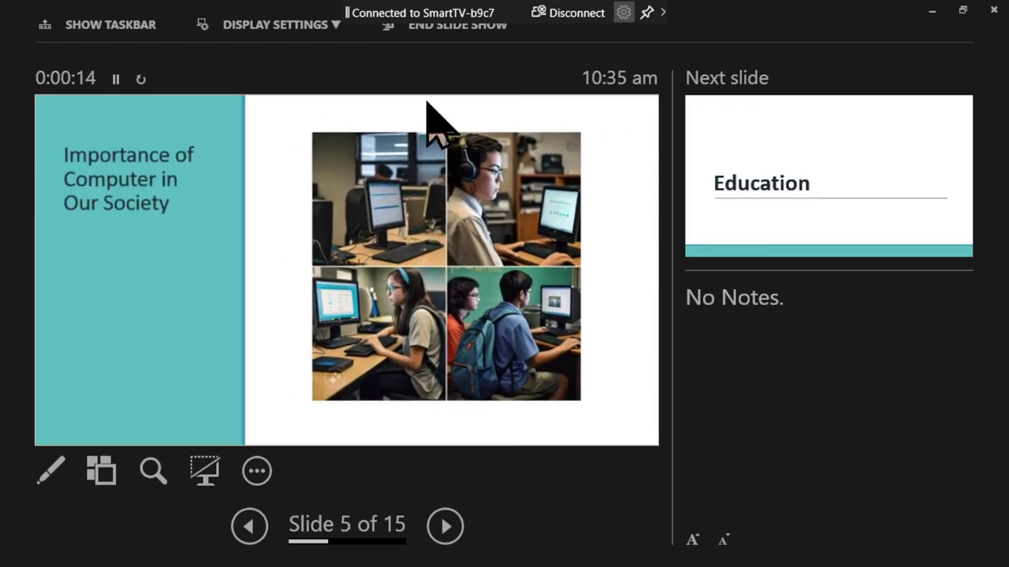
pyautogui.click(426, 103)
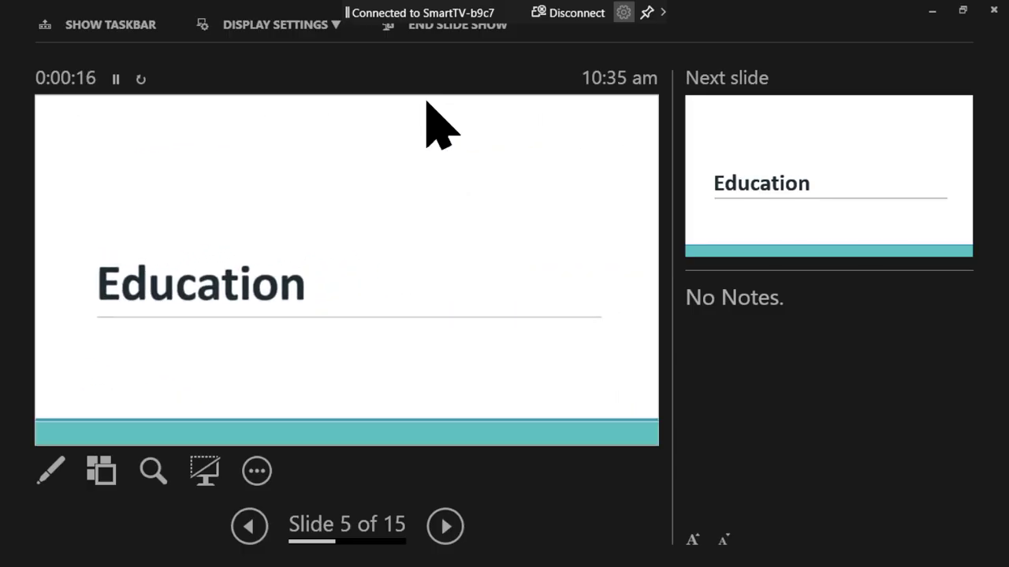
pyautogui.press('Escape')
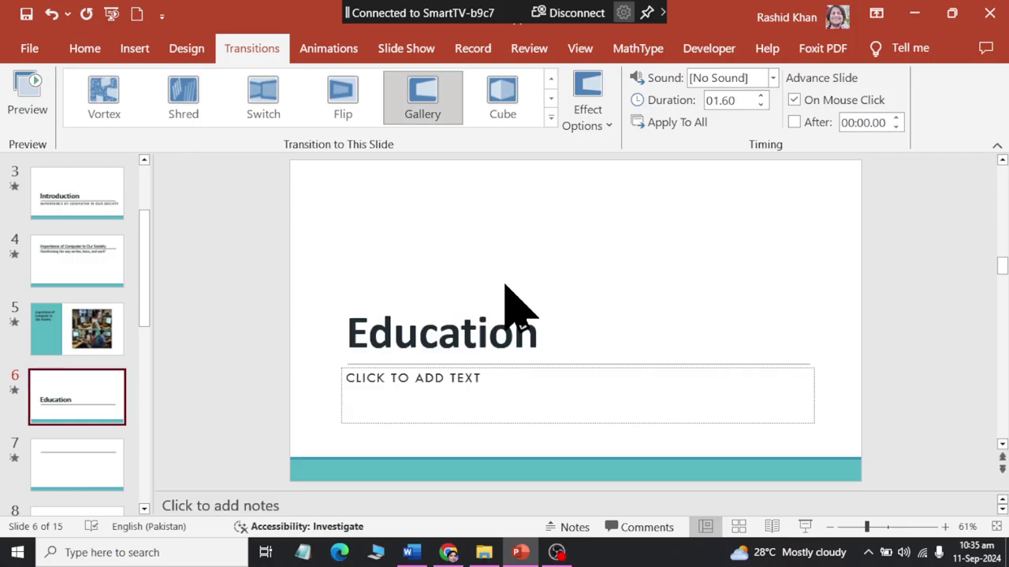